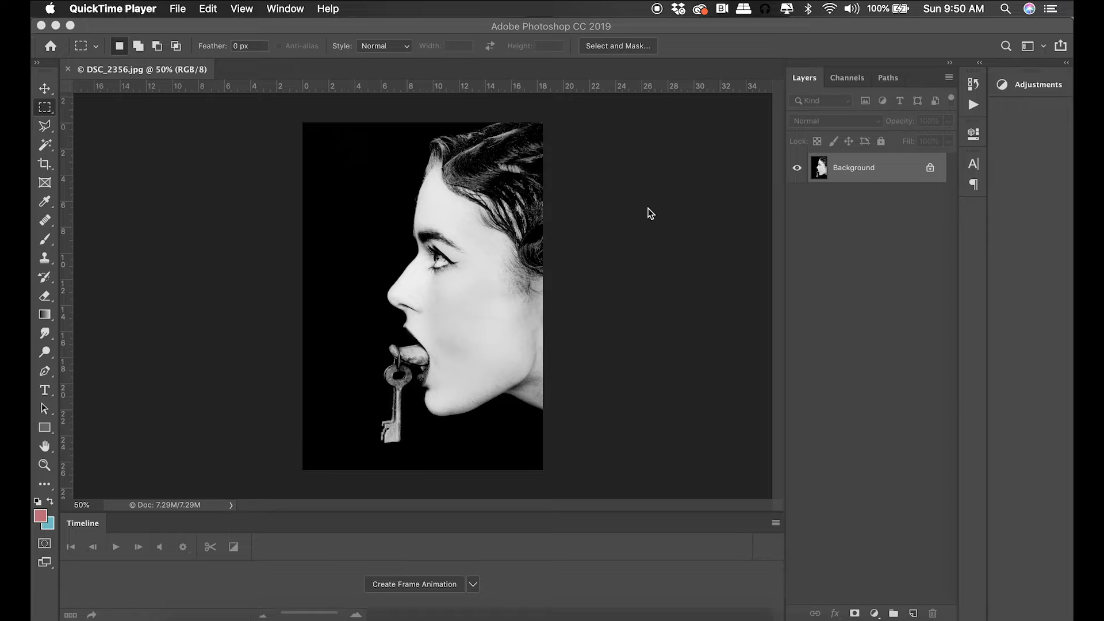
Step: Unlock the Background layer into Layer 0, duplicate it, then delete the duplicate
click(934, 171)
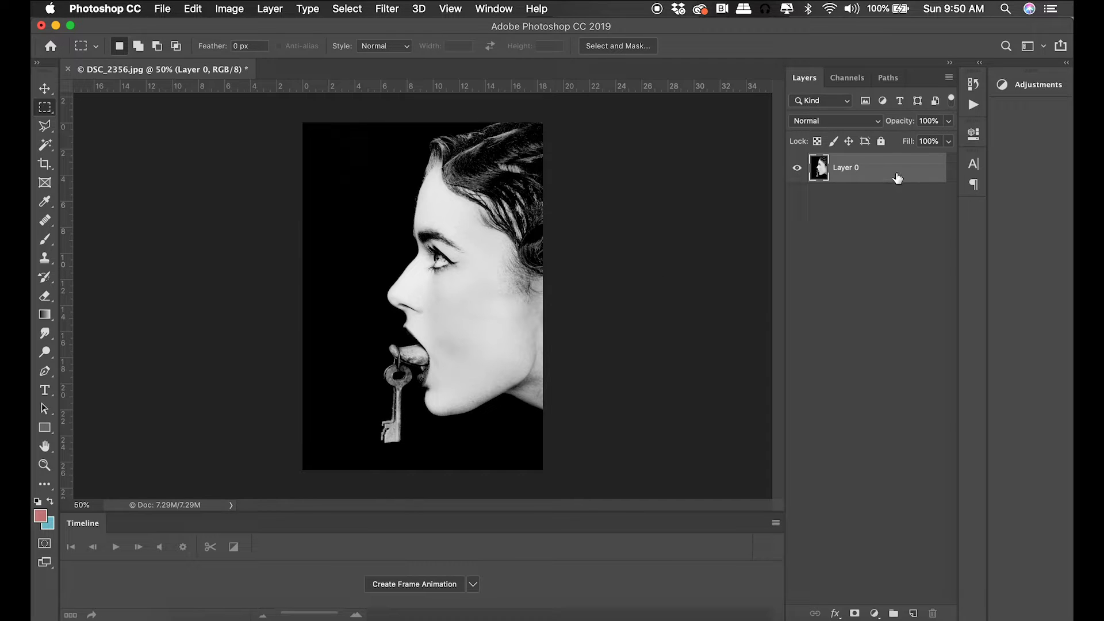
drag(897, 177, 916, 614)
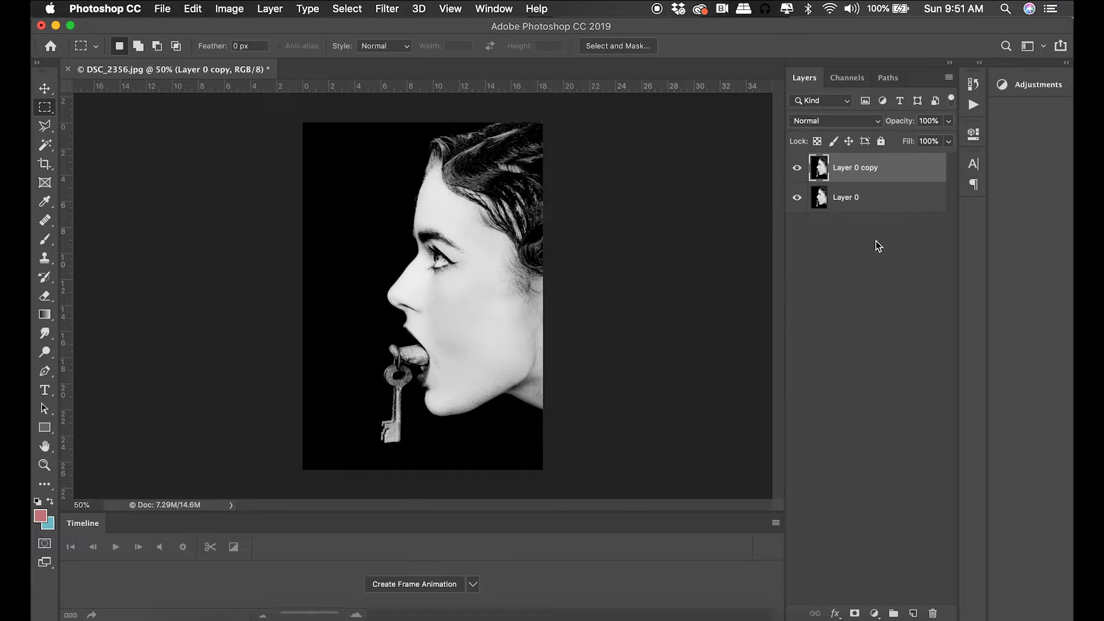
drag(839, 214, 937, 612)
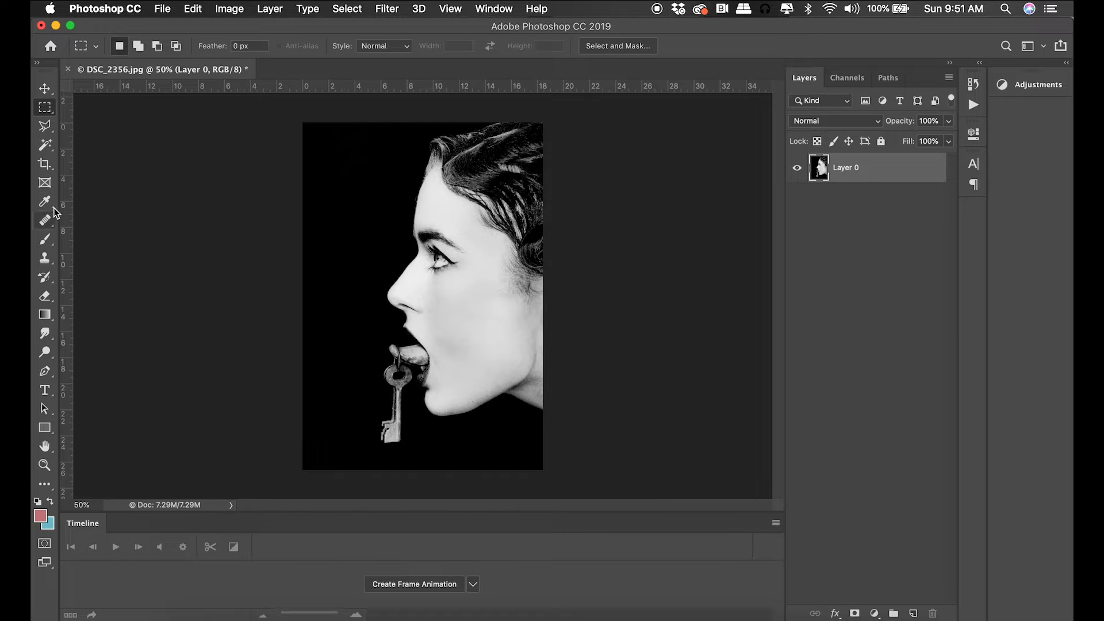
Step: Magic Wand-select the black background and zoom in to check the edge along the face
click(47, 147)
click(353, 194)
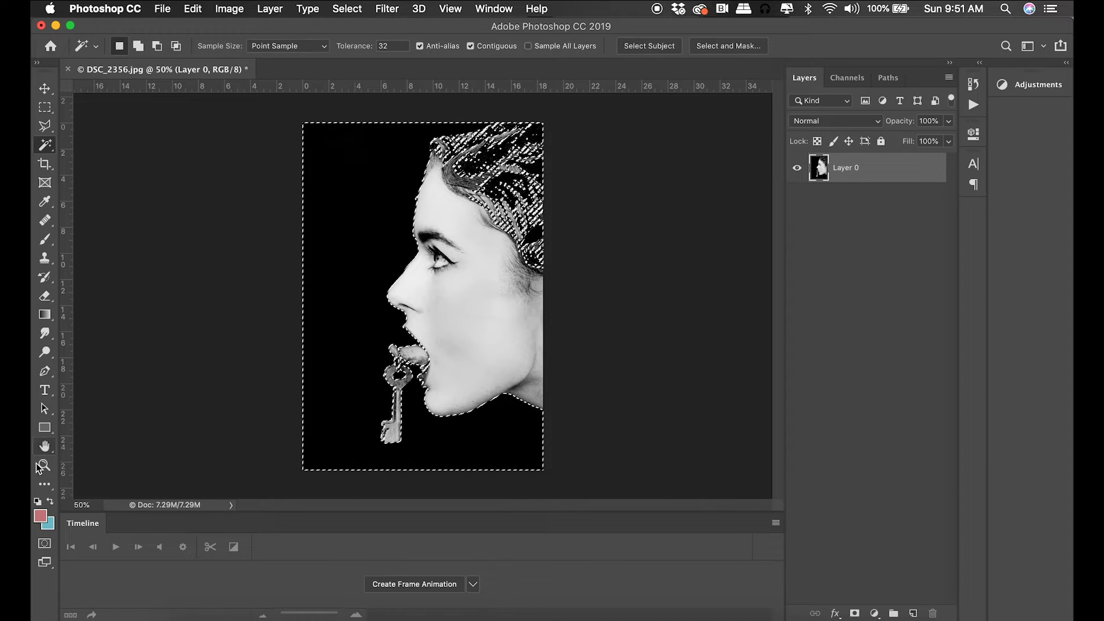
key(z)
drag(394, 321, 533, 435)
scroll(463, 419, down, 10)
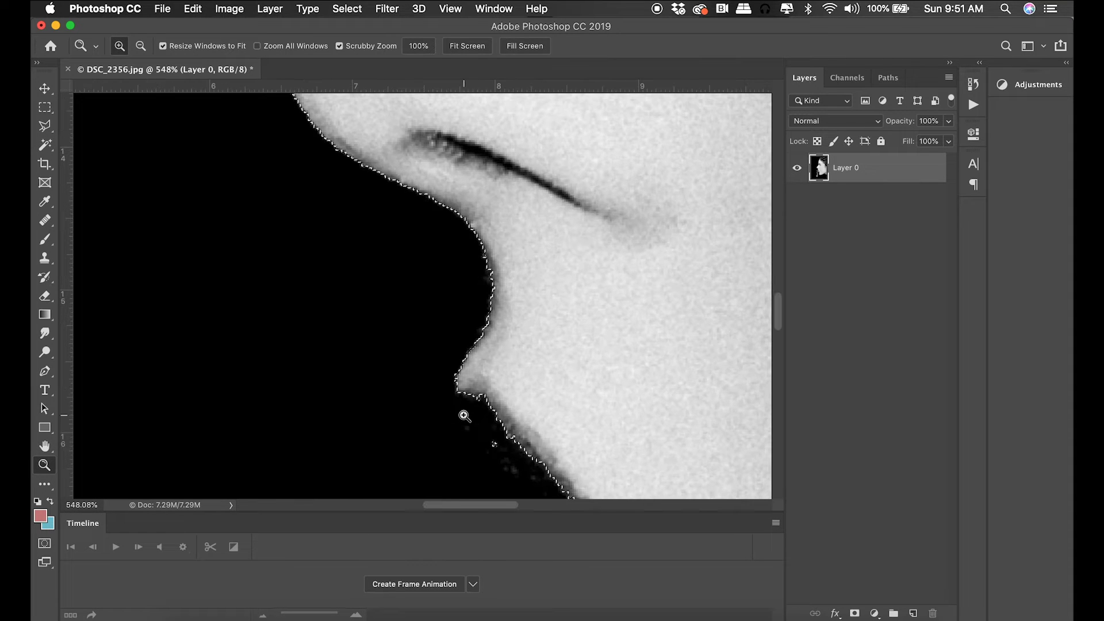
scroll(464, 415, down, 12)
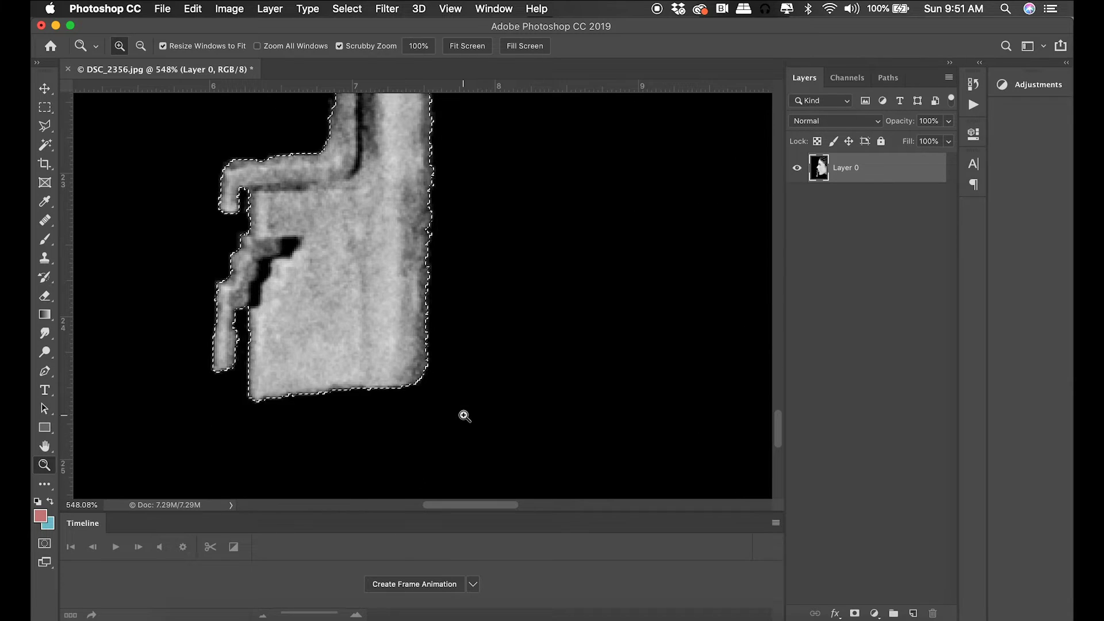
scroll(464, 416, up, 3)
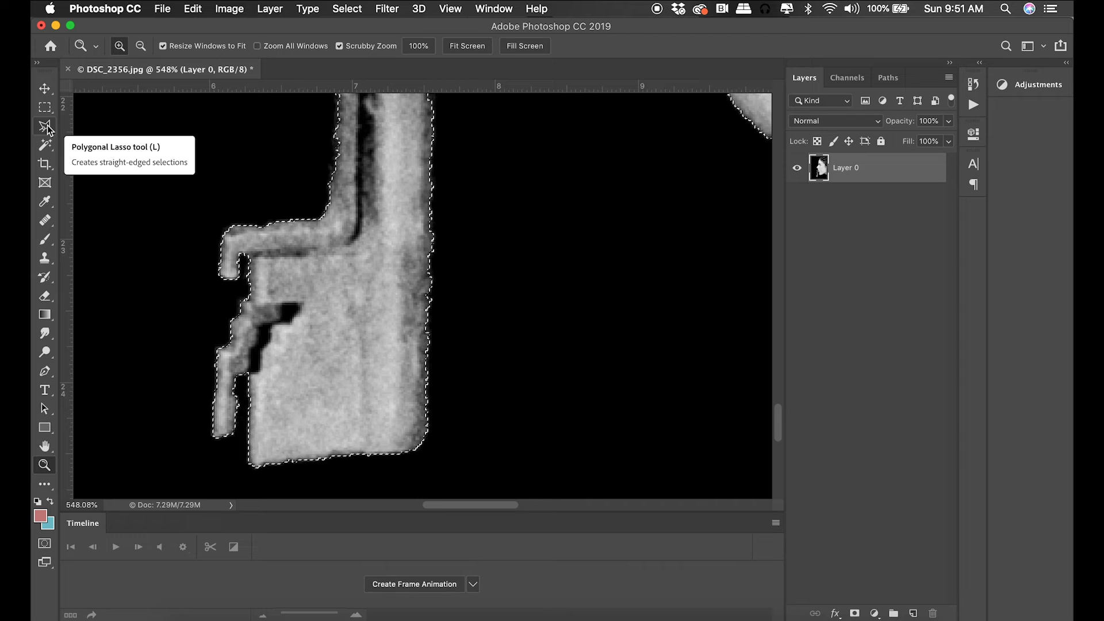
key(super+minus)
key(super+minus)
key(super+minus)
key(super+minus)
key(super+minus)
key(super+minus)
key(super+minus)
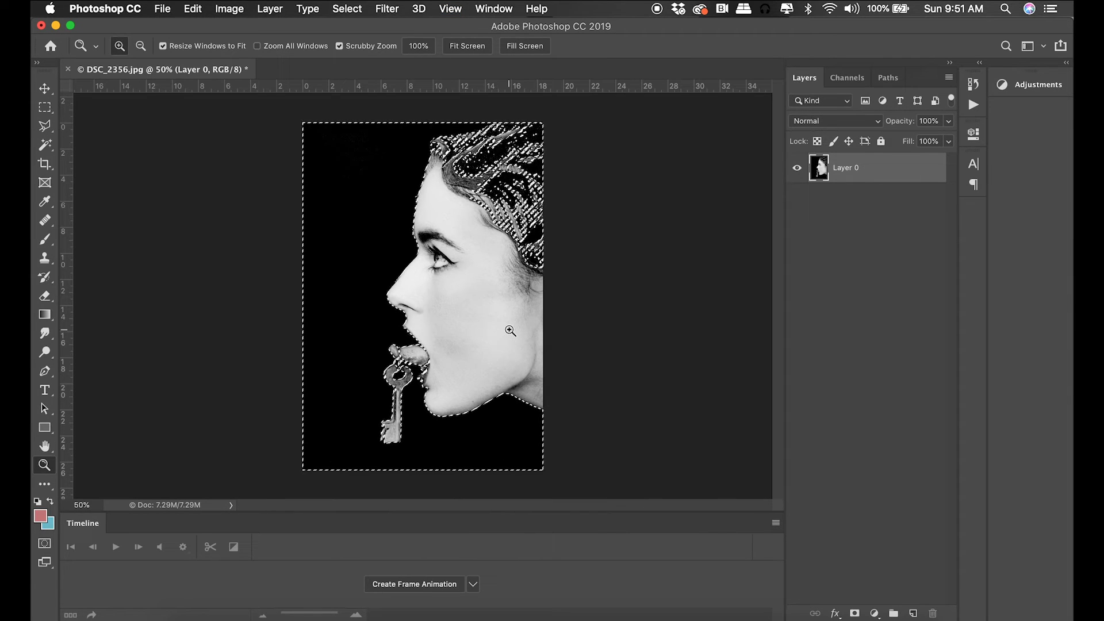
Step: Invert the selection onto the profile, then lasso in the missed hair and neck areas
click(347, 9)
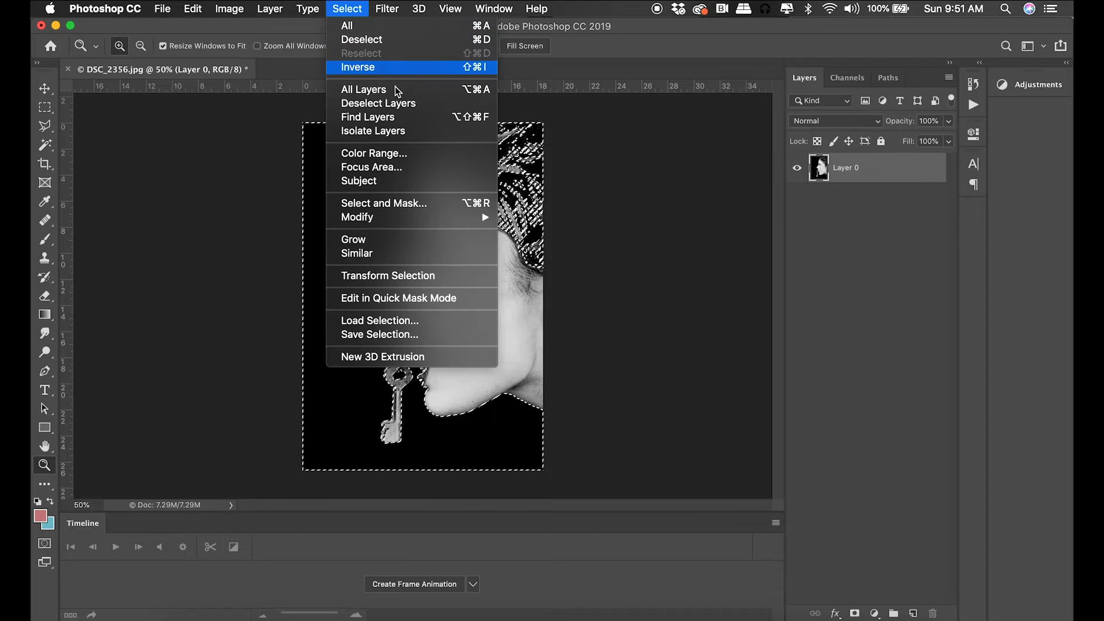
key(shift+super+i)
click(44, 126)
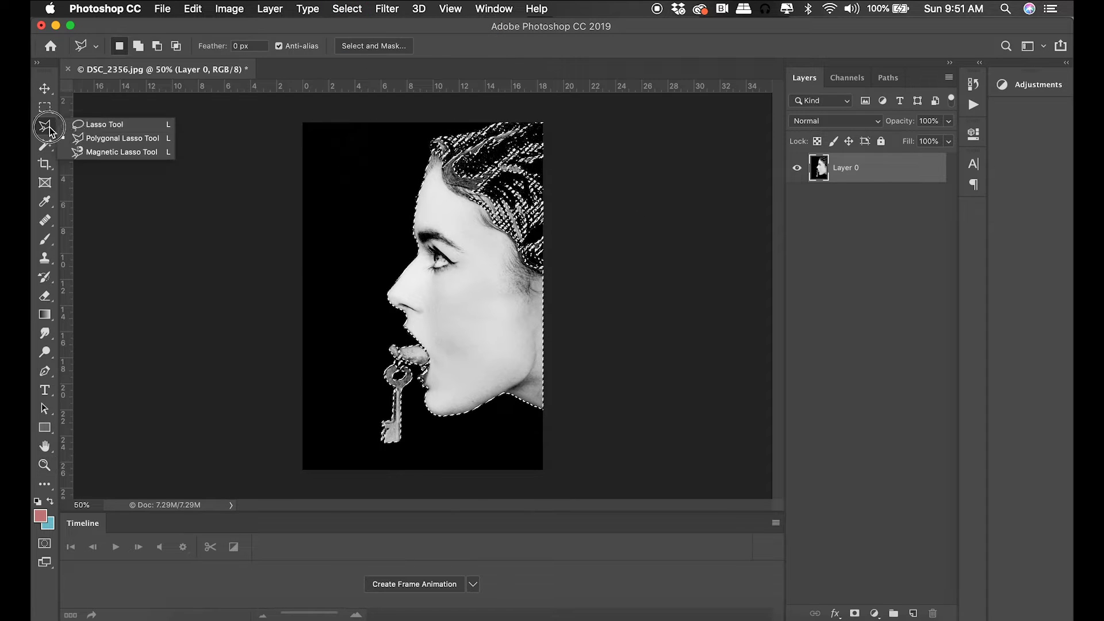
click(80, 121)
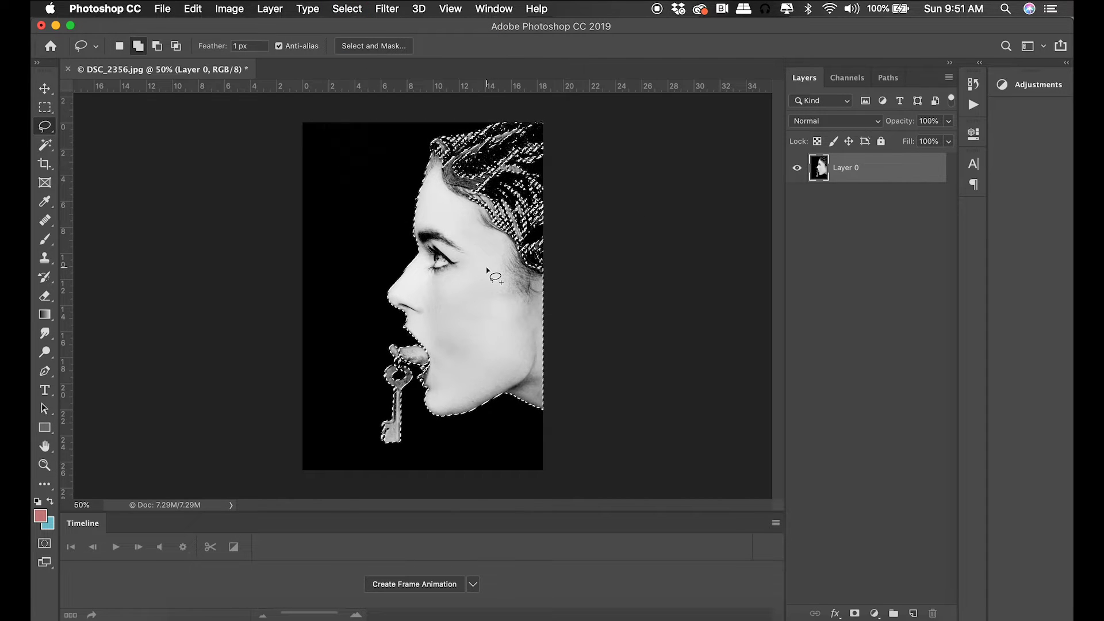
mouse_move(486, 266)
mouse_down()
mouse_move(435, 197)
mouse_move(435, 141)
mouse_move(460, 116)
mouse_move(517, 106)
mouse_move(609, 222)
mouse_up()
mouse_move(597, 377)
mouse_down()
mouse_move(570, 409)
mouse_move(502, 380)
mouse_move(428, 395)
mouse_move(423, 369)
mouse_move(394, 347)
mouse_move(446, 331)
mouse_move(421, 333)
mouse_move(449, 302)
mouse_move(506, 281)
mouse_up()
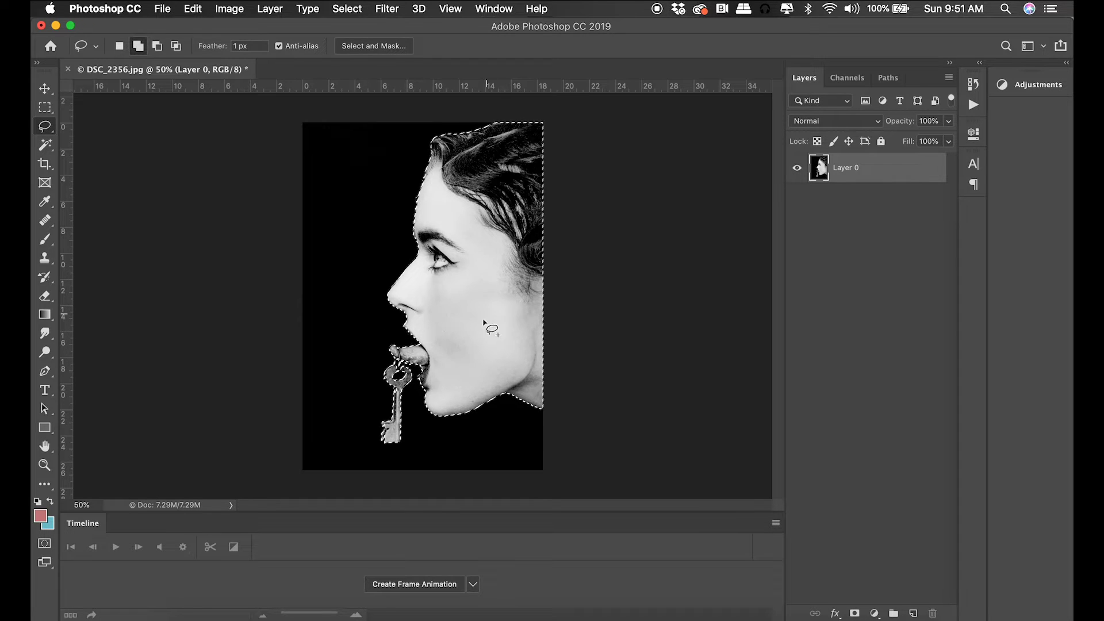
Step: Zoom in on the key and start a Polygonal Lasso outline around the key's bit
click(44, 464)
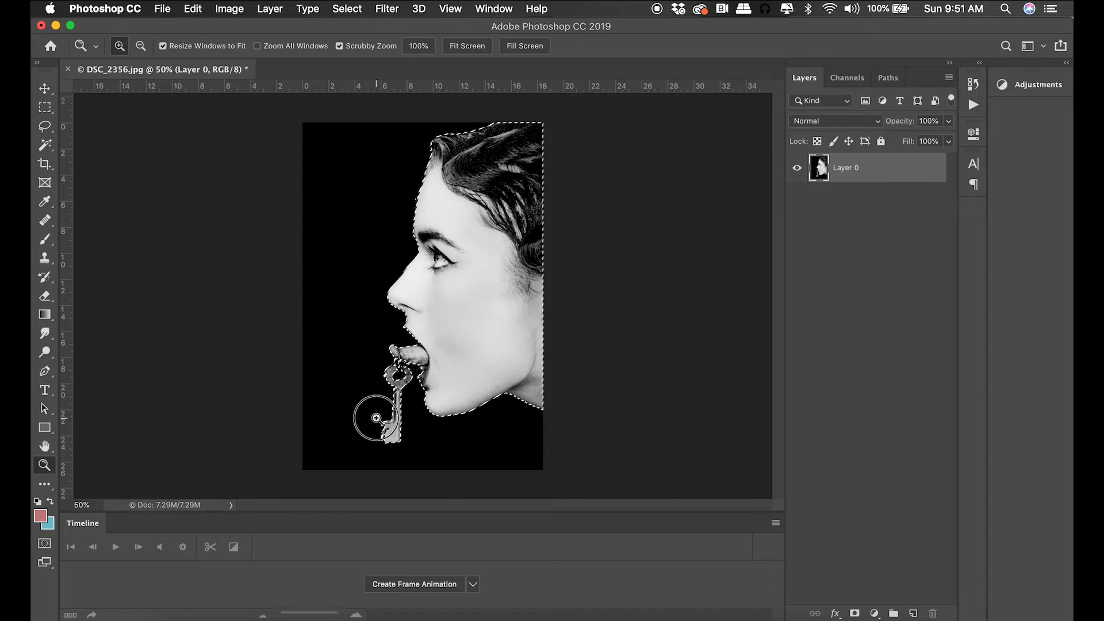
drag(372, 428, 471, 441)
scroll(471, 441, down, 5)
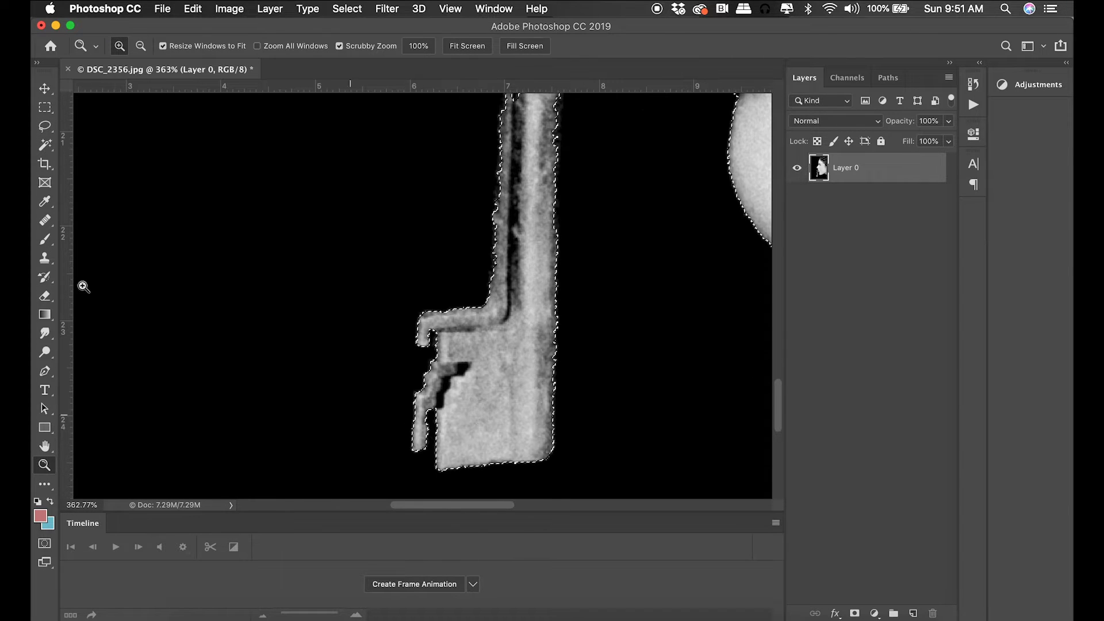
click(51, 124)
click(95, 138)
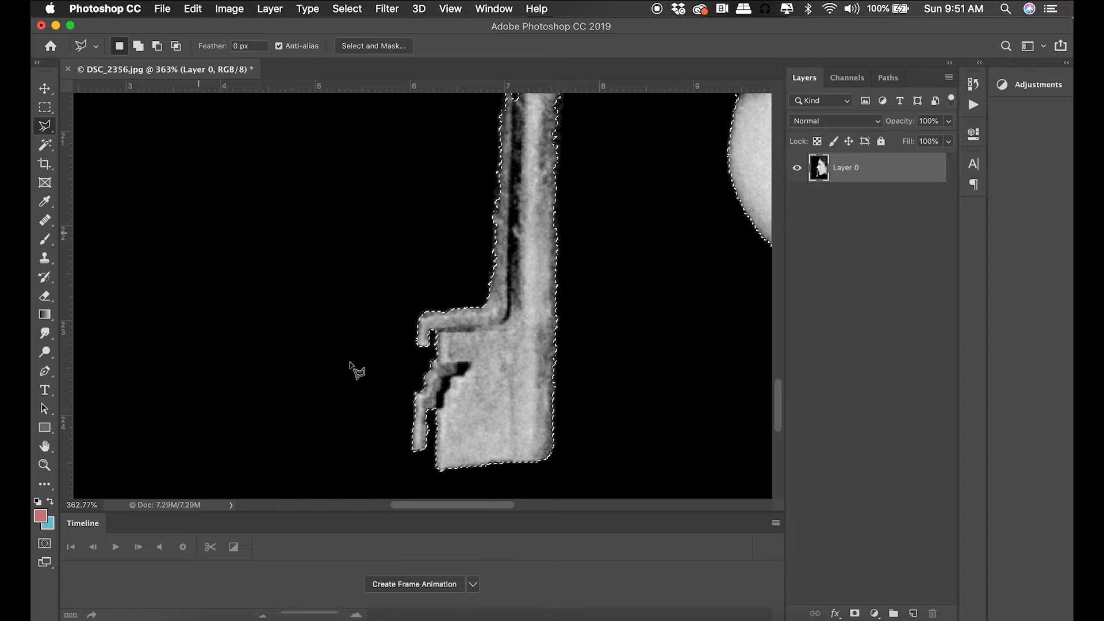
click(496, 380)
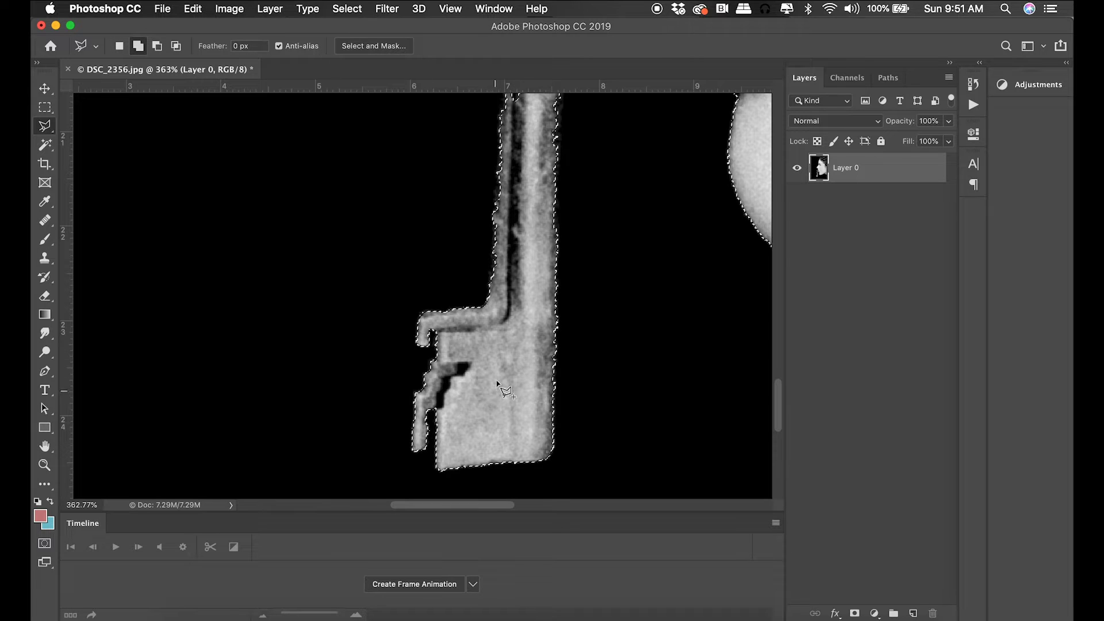
click(466, 344)
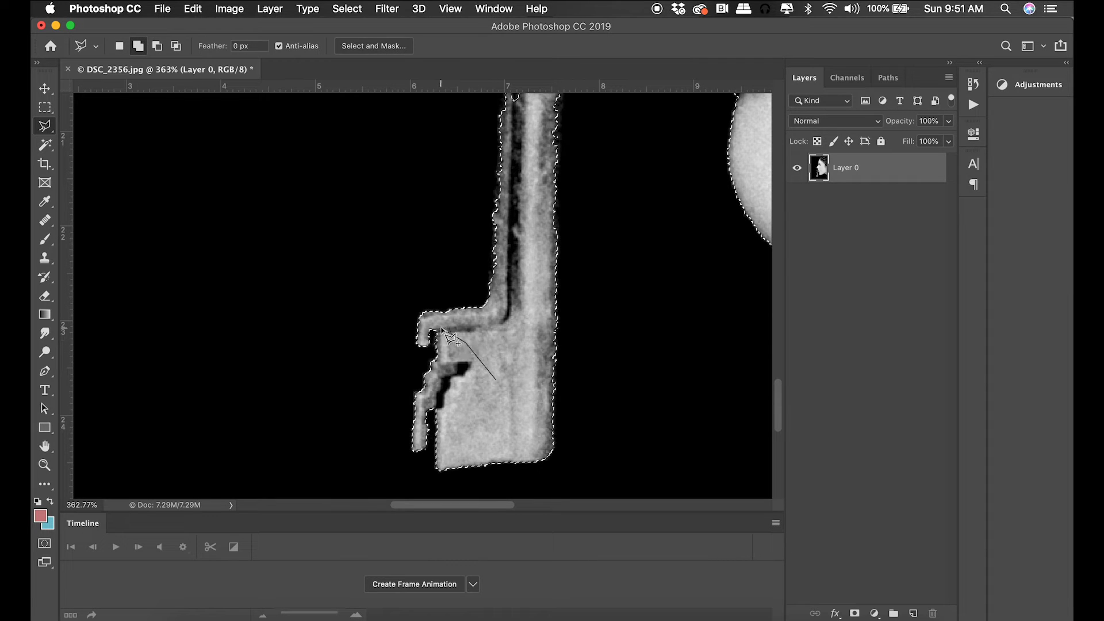
click(435, 366)
click(426, 392)
click(414, 447)
click(425, 446)
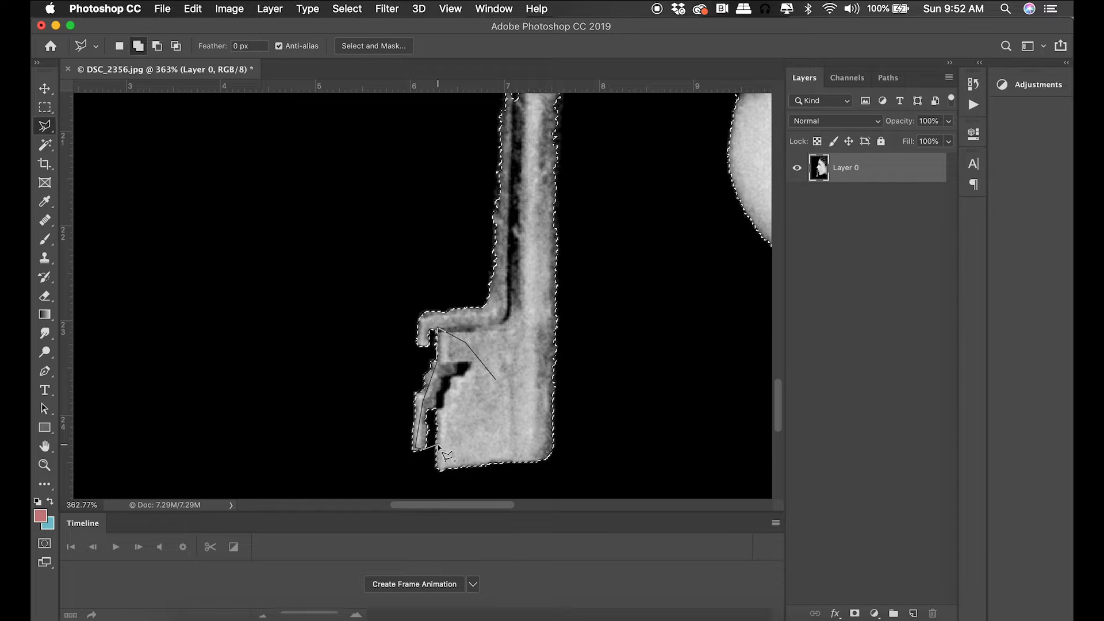
click(468, 458)
click(526, 448)
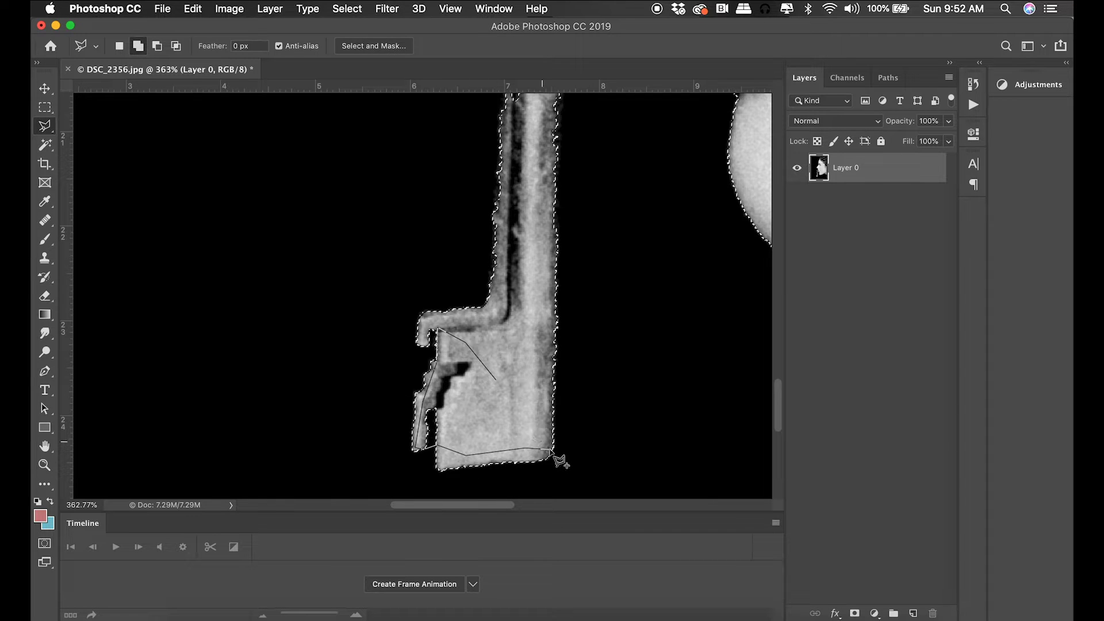
click(552, 450)
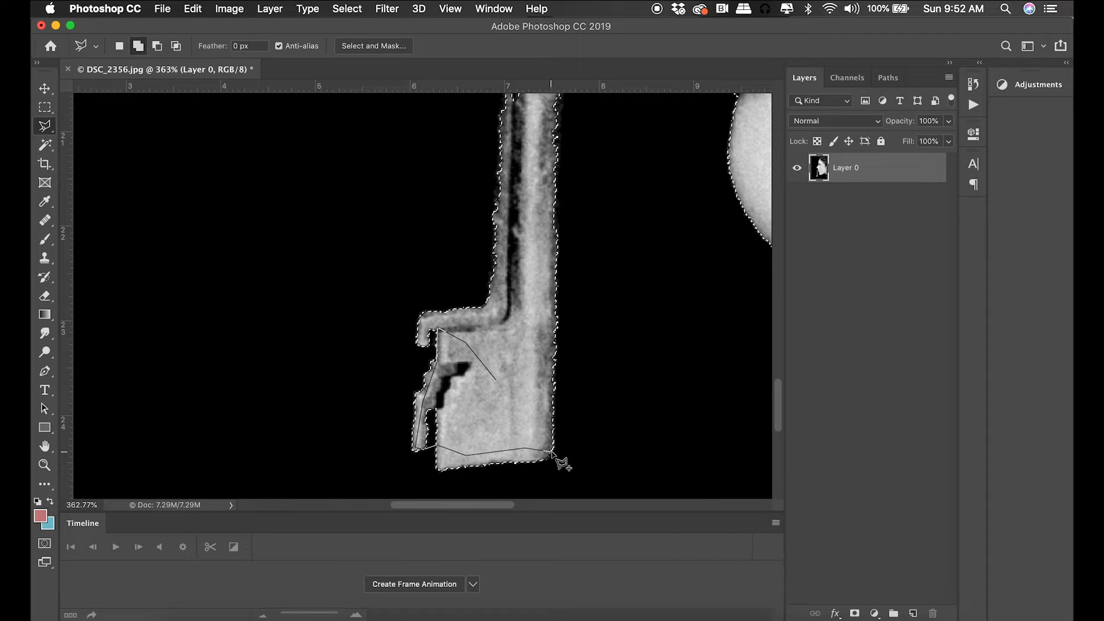
click(557, 310)
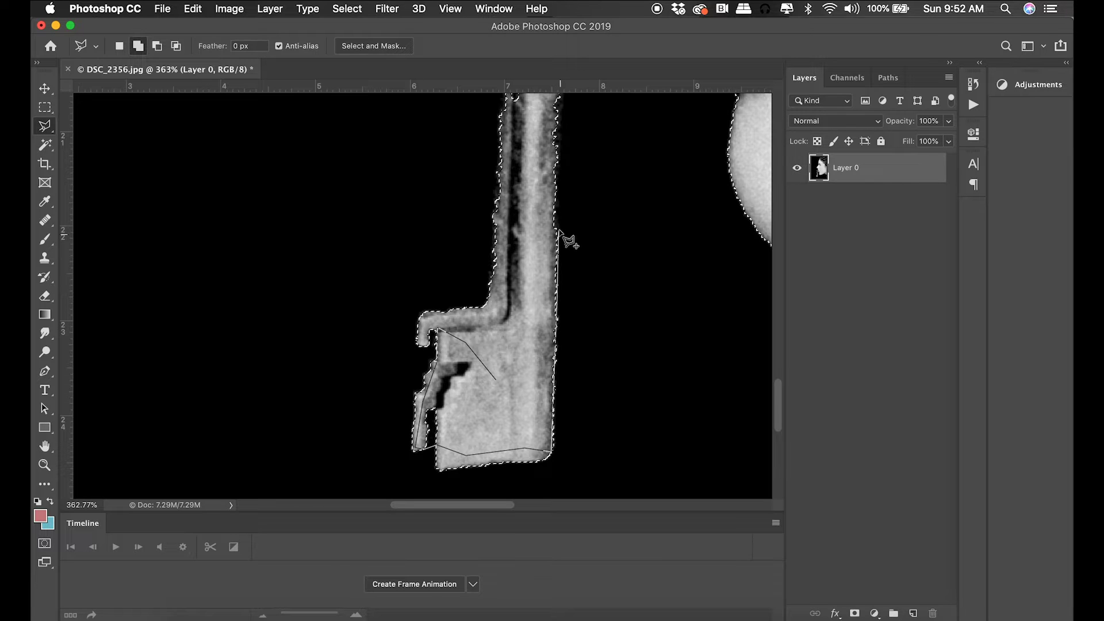
Step: Continue the outline around the key ring, the tongue gap, and the lip and face
scroll(566, 212, up, 5)
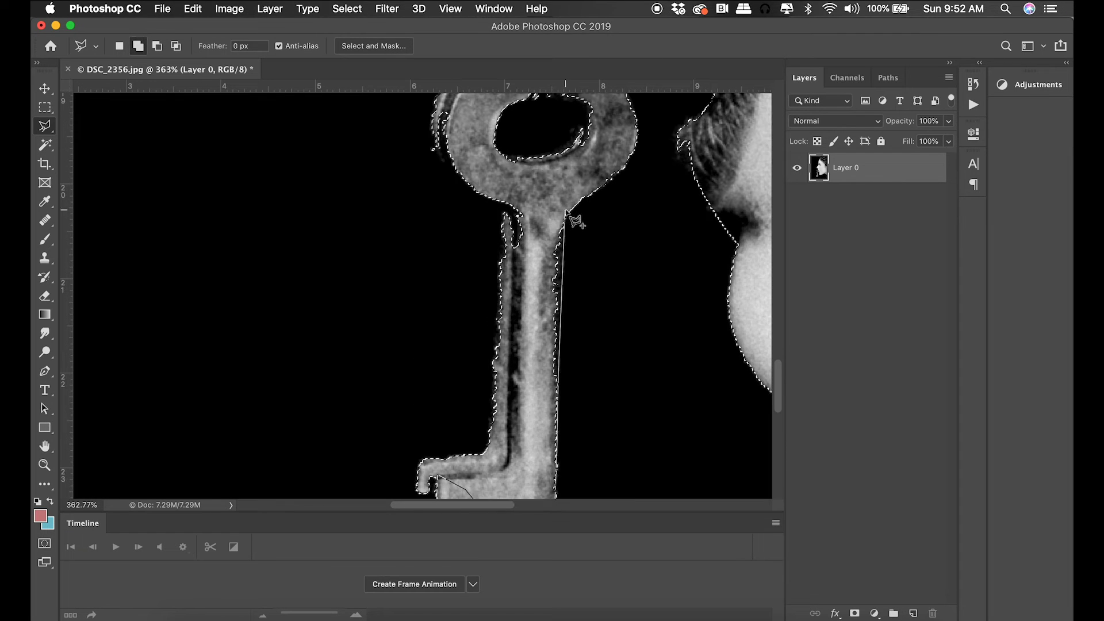
click(566, 213)
click(635, 126)
scroll(592, 143, up, 2)
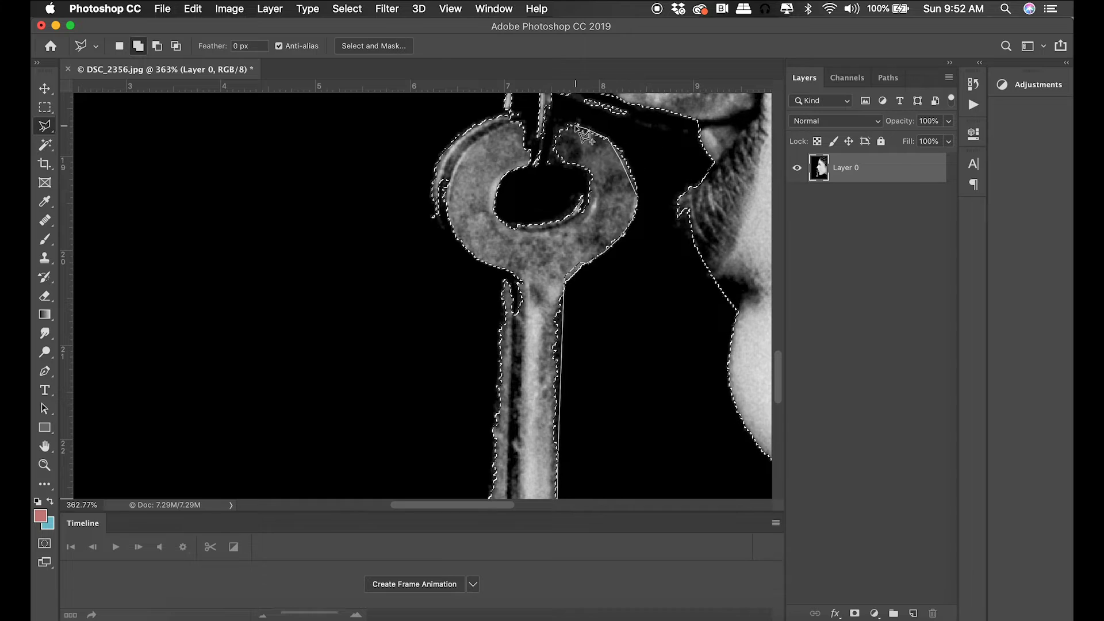
scroll(585, 136, up, 3)
click(611, 246)
click(551, 233)
click(551, 190)
click(690, 237)
click(736, 280)
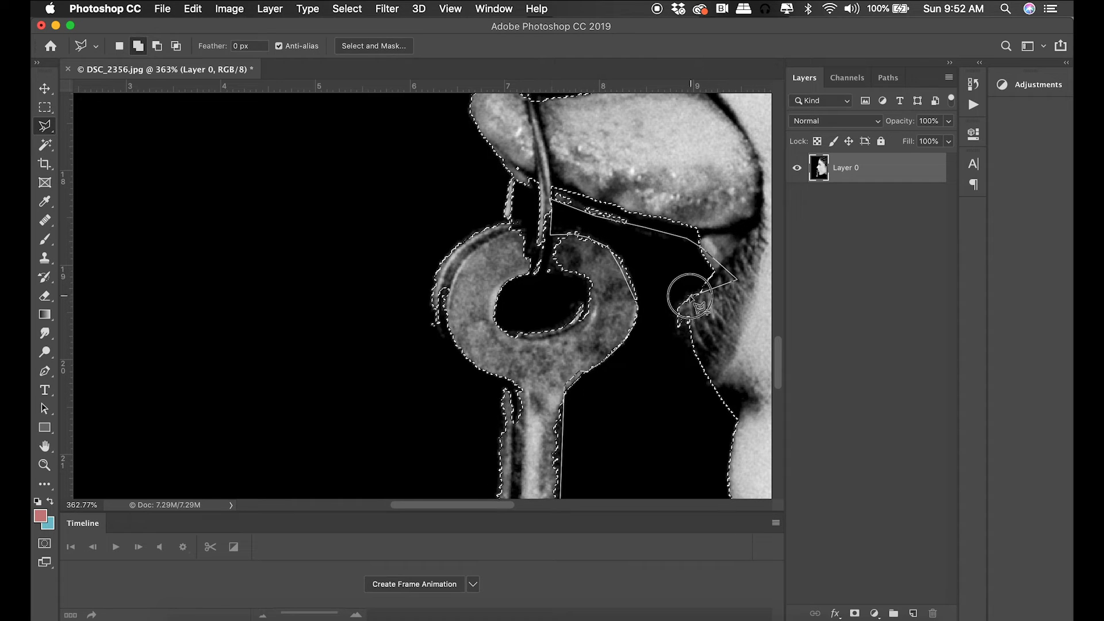
click(694, 297)
click(678, 310)
click(685, 368)
click(714, 391)
scroll(713, 368, right, 5)
click(702, 344)
Step: Trace along the tongue, key ring's outer edge and key stem, then close the selection
click(655, 169)
click(452, 135)
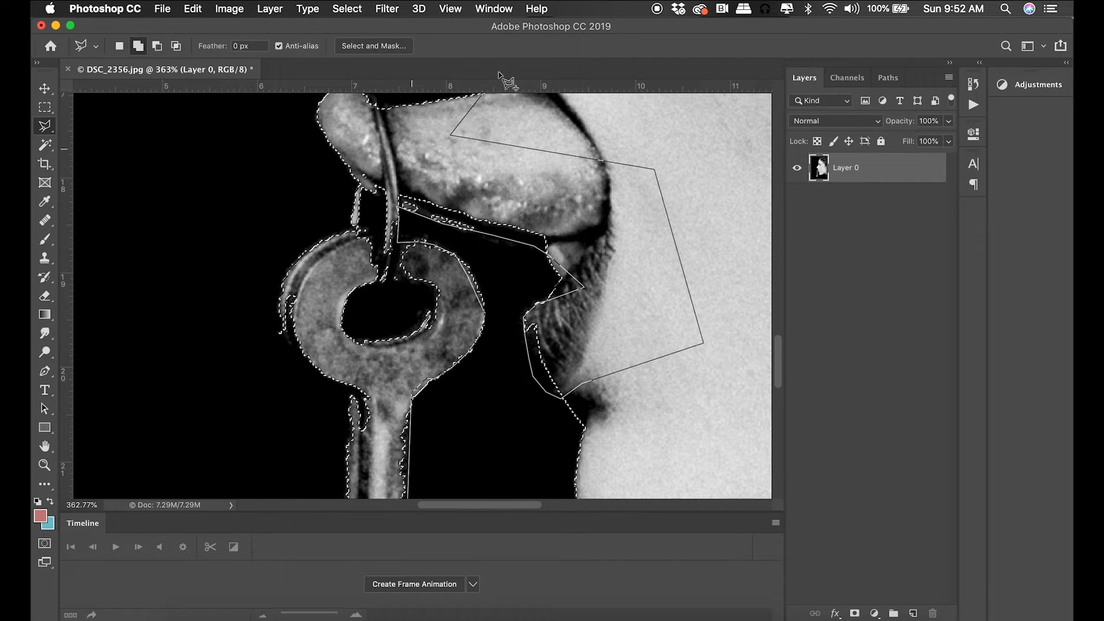
scroll(501, 101, up, 1)
click(451, 138)
click(391, 129)
click(339, 111)
click(348, 175)
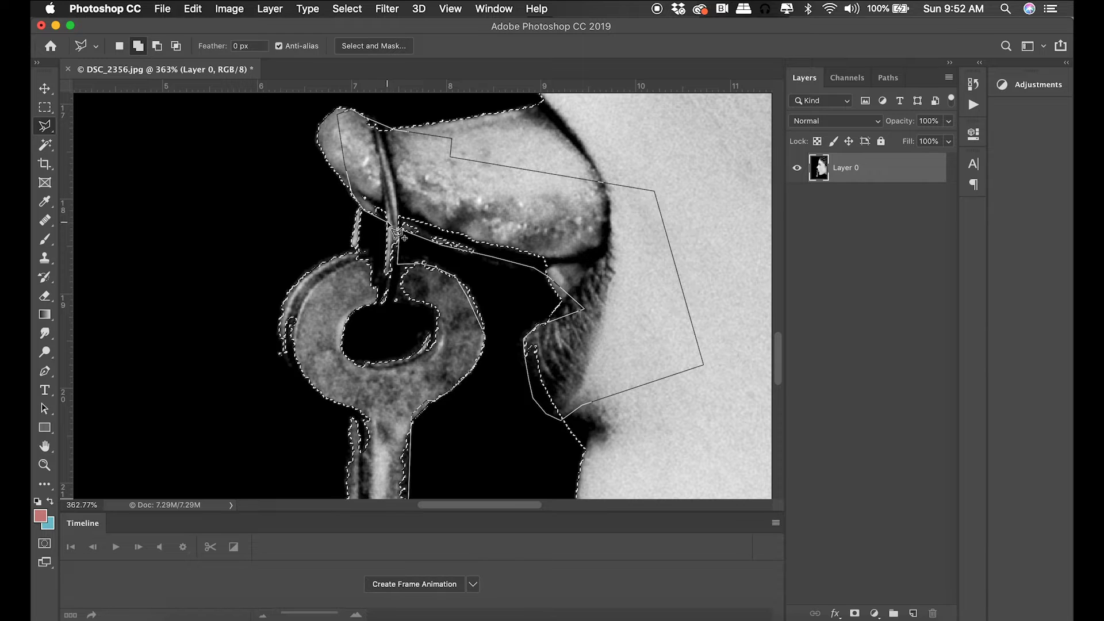
click(397, 232)
click(356, 248)
click(308, 270)
click(282, 321)
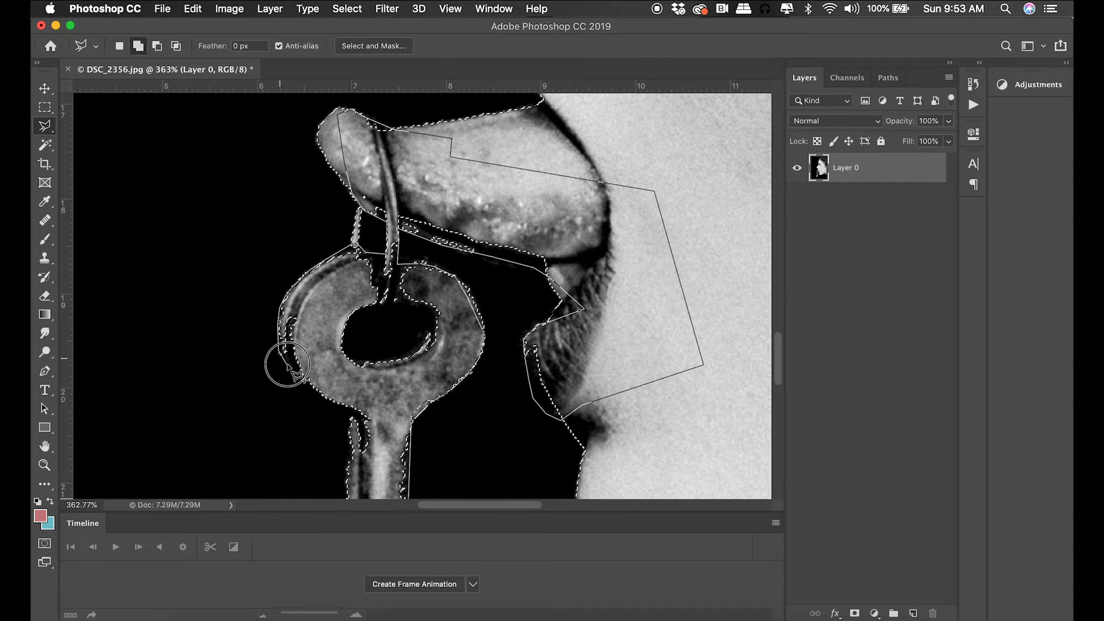
click(342, 406)
click(348, 465)
click(329, 424)
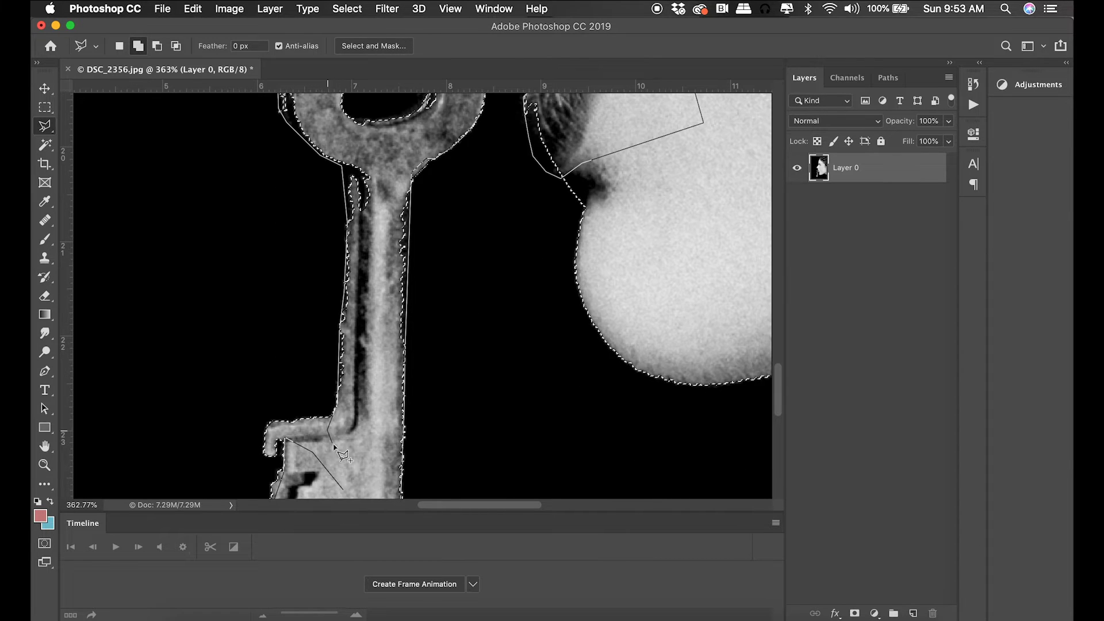
scroll(339, 449, up, 10)
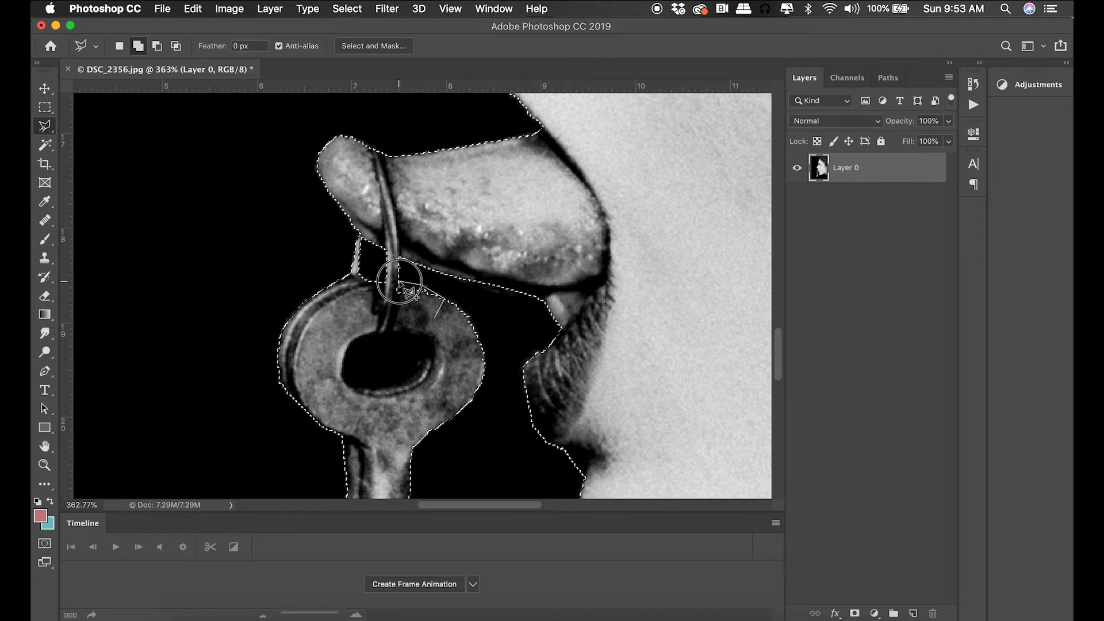
click(399, 281)
Step: Subtract the key-ring hole from the selection with a polygonal outline
scroll(370, 333, down, 2)
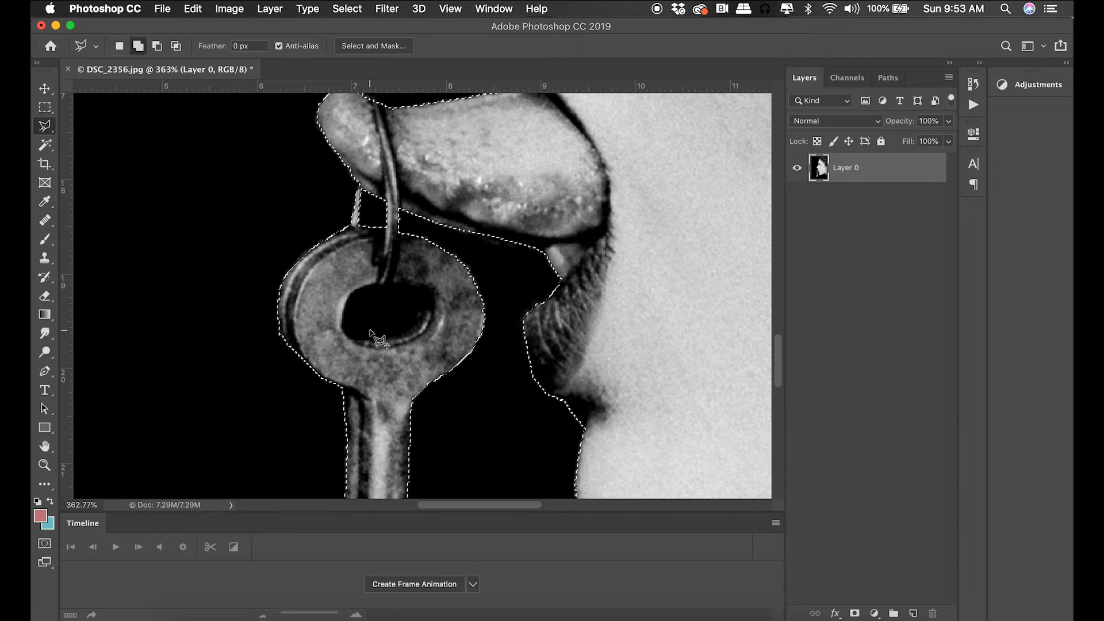
alt+click(381, 284)
click(407, 284)
click(426, 303)
click(410, 332)
click(389, 340)
click(364, 339)
click(343, 304)
click(364, 287)
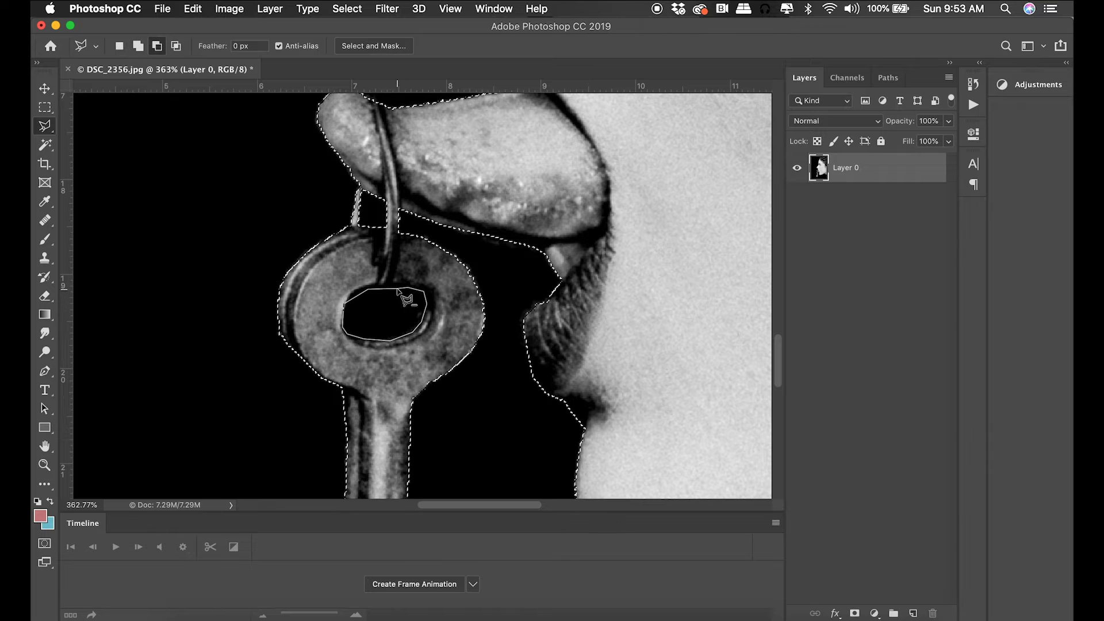
click(397, 290)
Step: Zoom in and tighten the selection along the chin and forehead edges
click(540, 406)
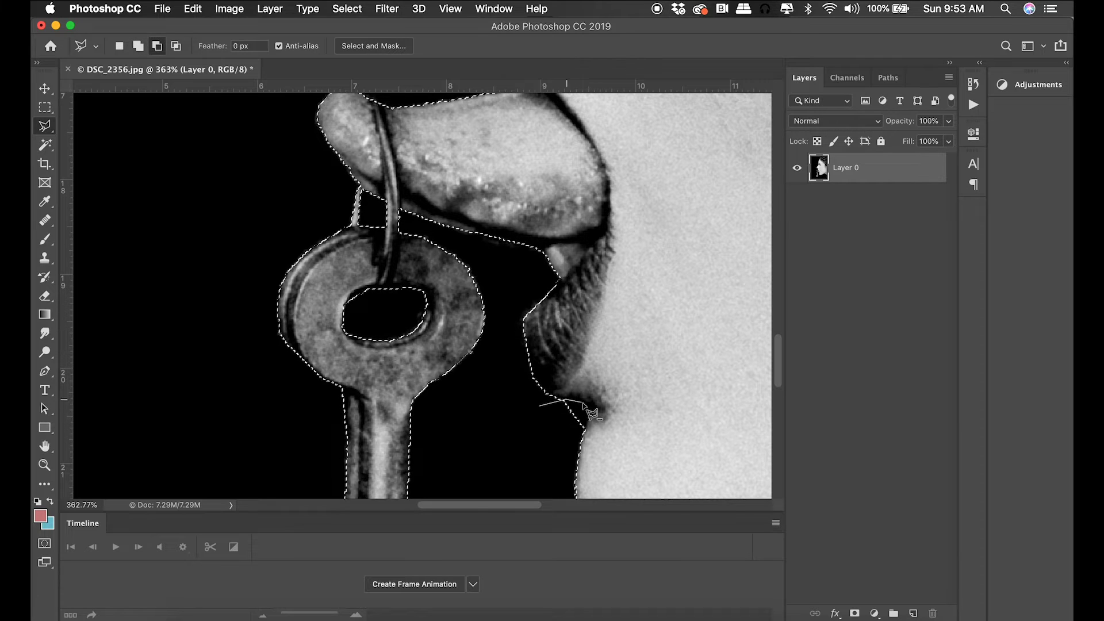
key(super+0)
key(z)
drag(529, 273, 530, 273)
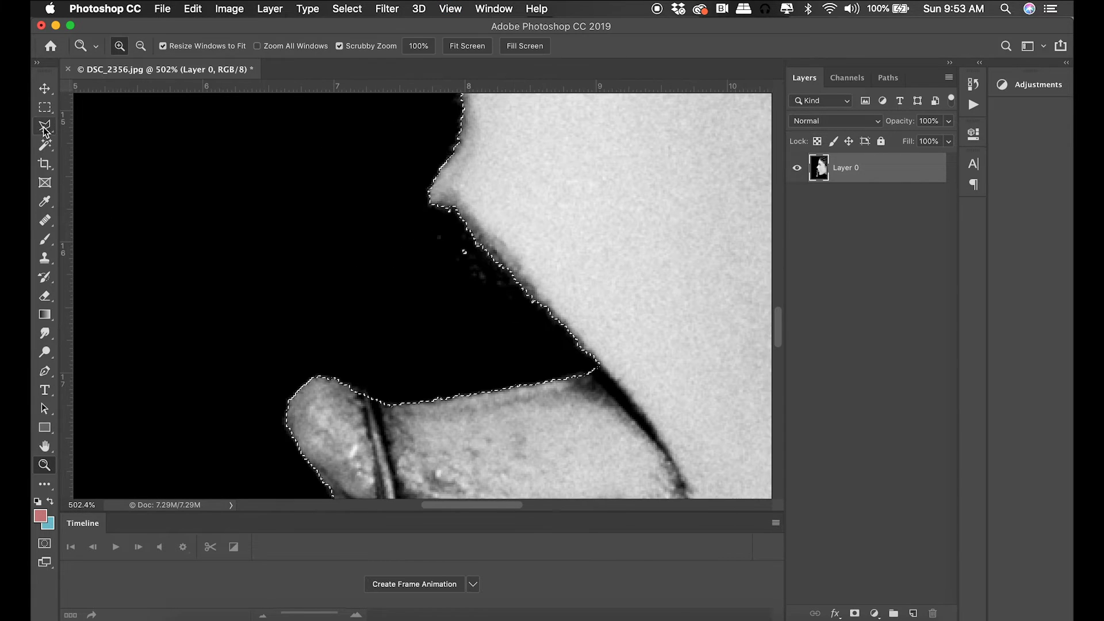
click(43, 128)
click(593, 370)
click(671, 279)
key(super+0)
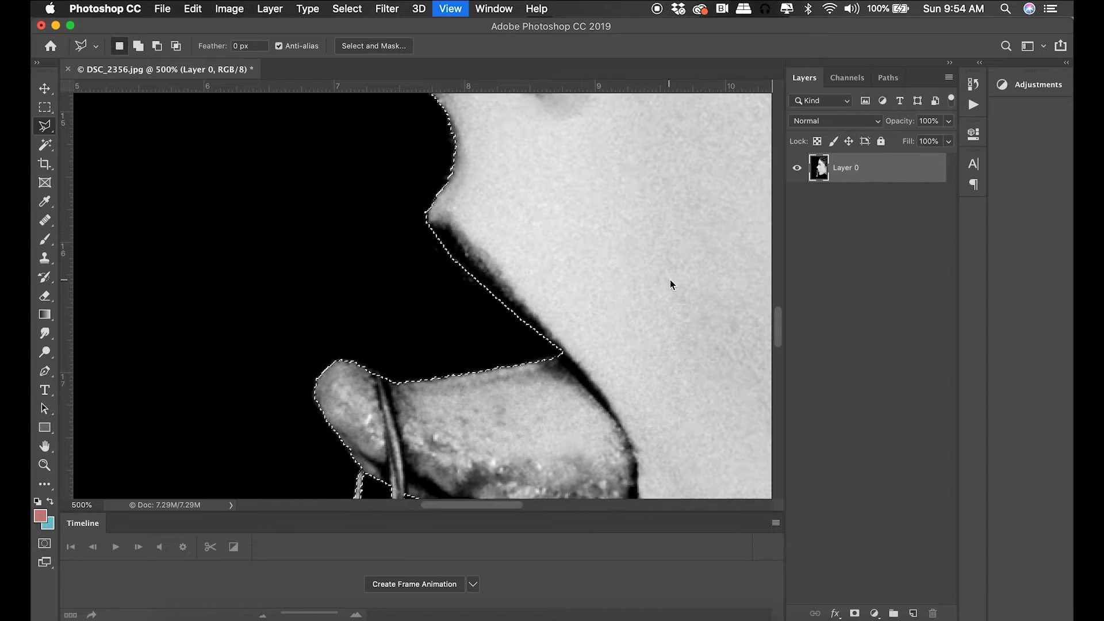
key(z)
mouse_move(451, 115)
mouse_down()
mouse_move(539, 259)
mouse_move(256, 239)
mouse_up()
key(l)
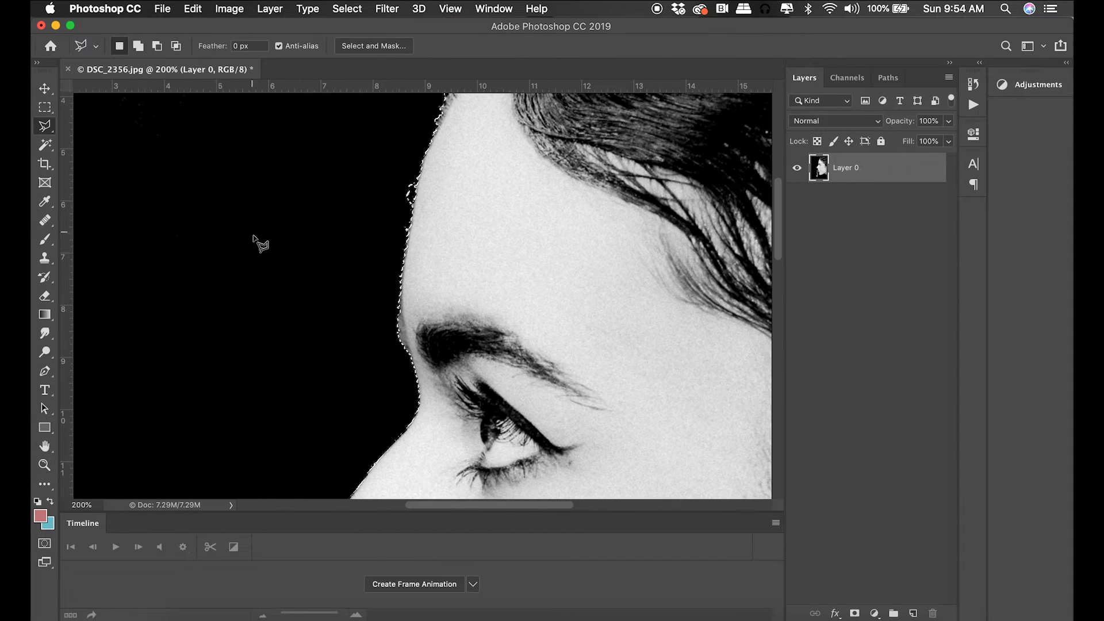
key(super+minus)
key(super+minus)
key(super+minus)
key(super+minus)
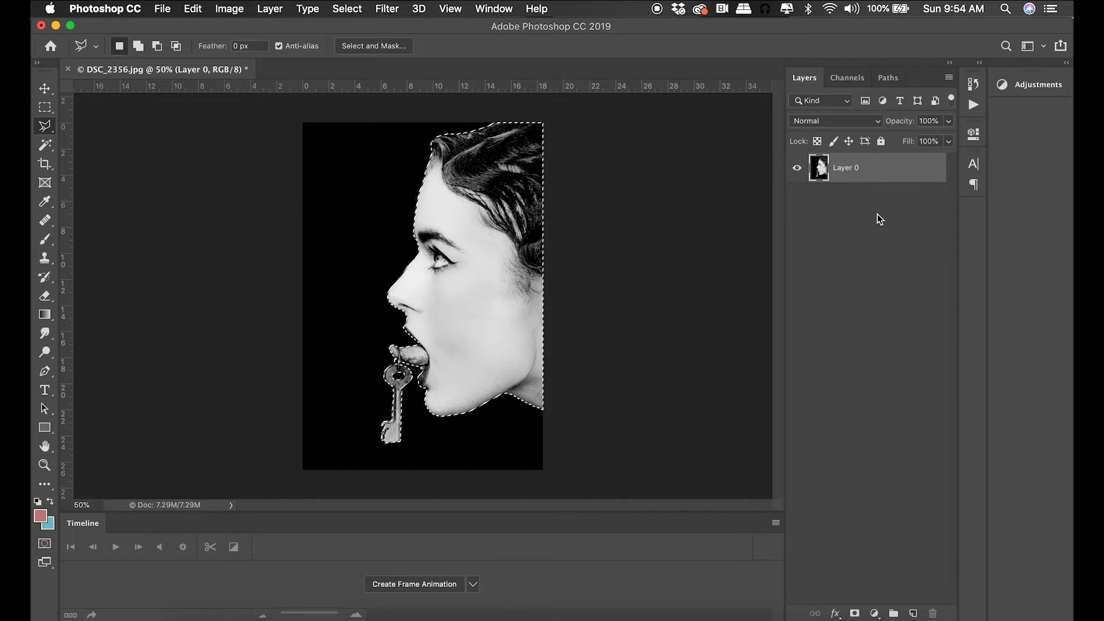
Step: Copy the selected profile and key and paste it onto a new Layer 1
click(192, 8)
click(239, 111)
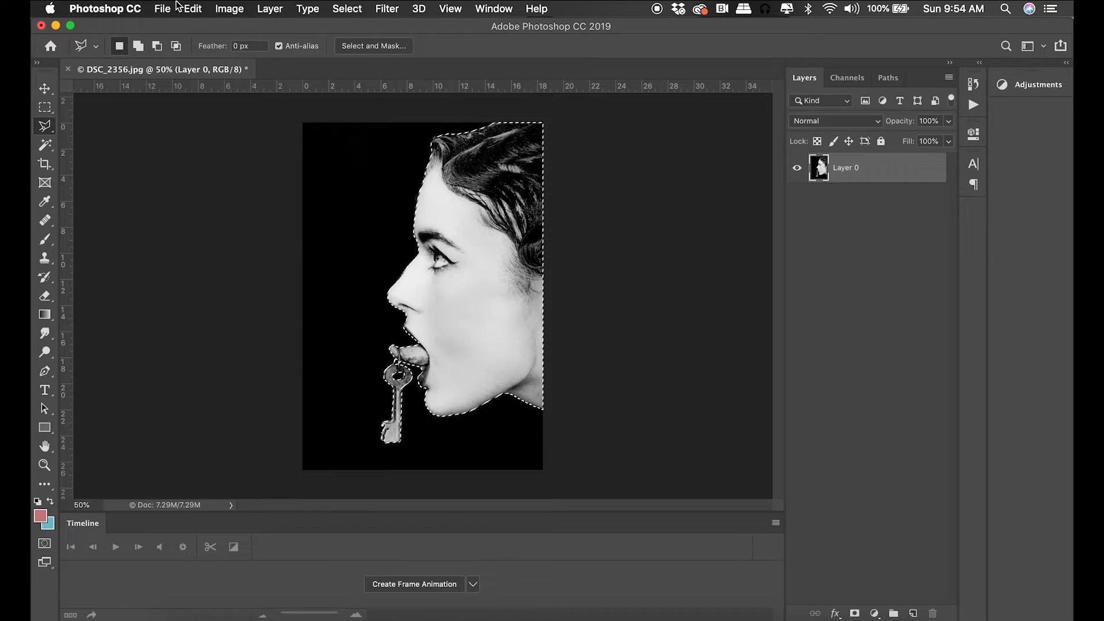
click(192, 8)
click(229, 144)
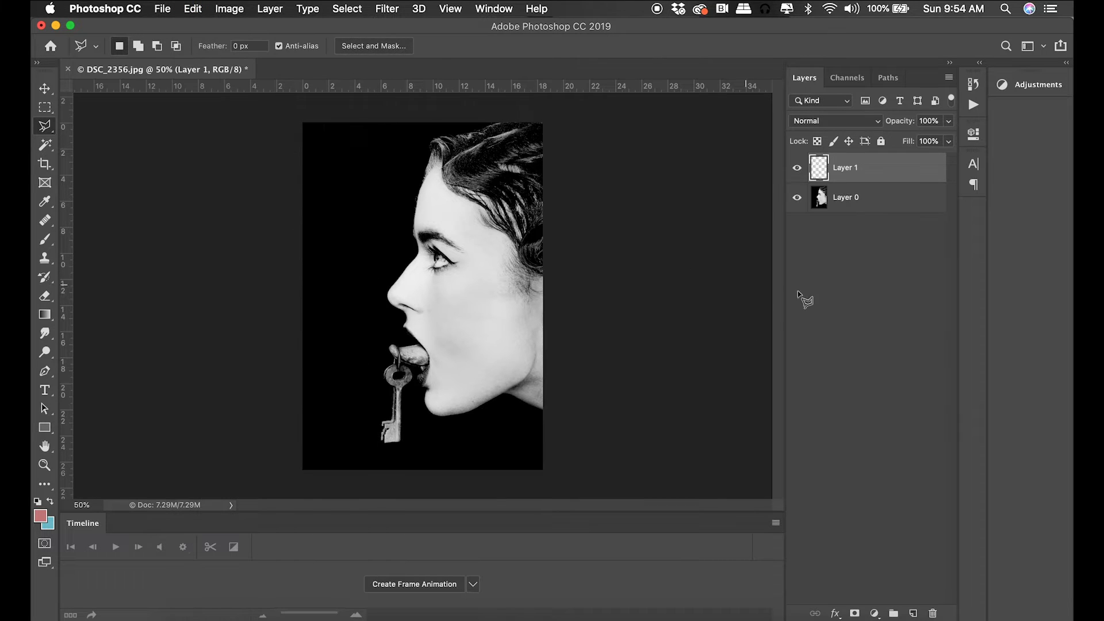
Step: Hide the original Layer 0, toggling its visibility to compare with the cutout
click(797, 198)
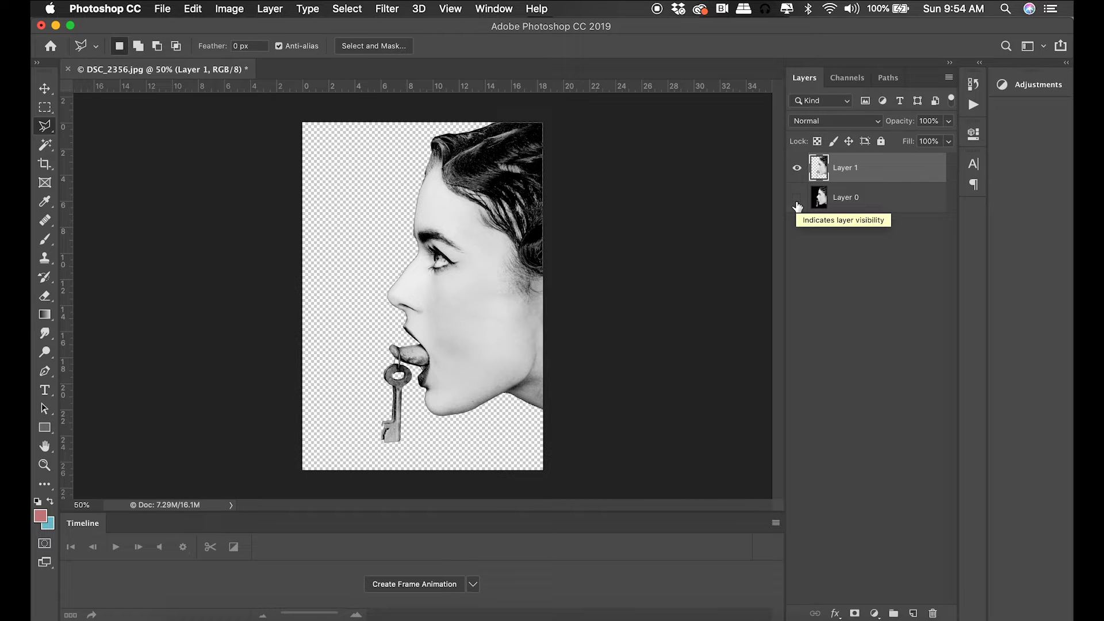
click(796, 200)
click(796, 200)
click(797, 200)
click(797, 200)
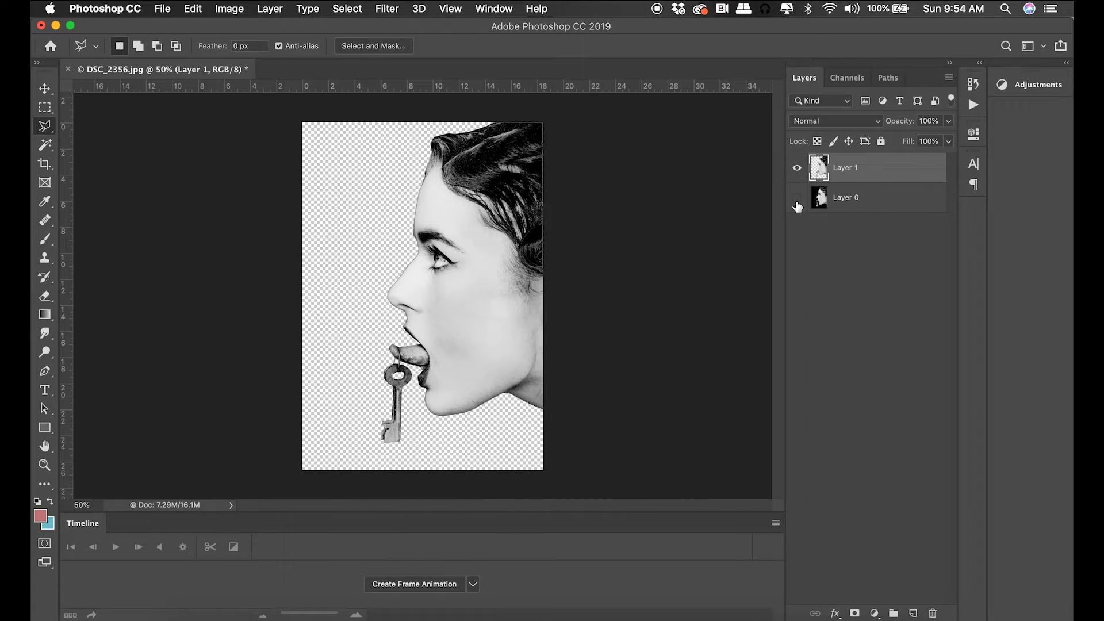
click(880, 199)
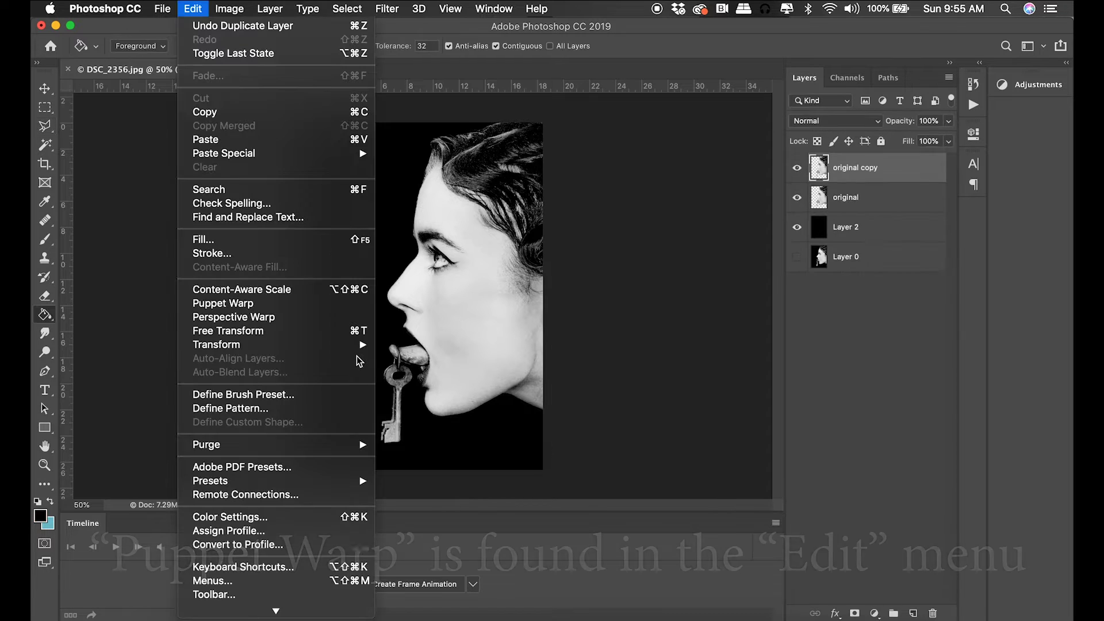
Step: Start Puppet Warp on original copy and pin the hair, removing one extra pin
click(336, 308)
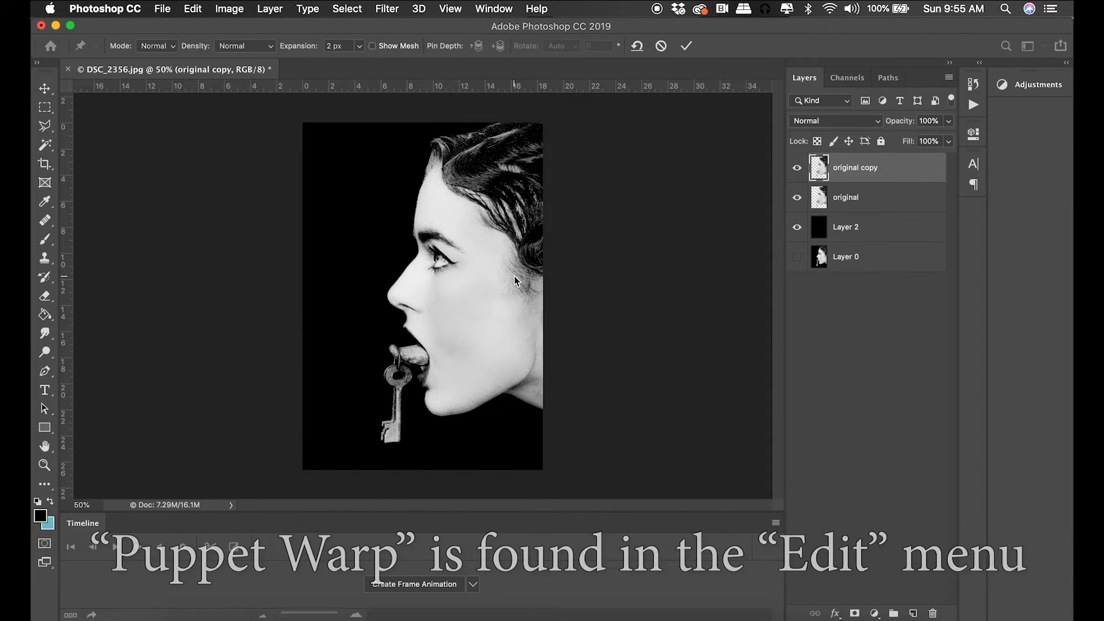
click(46, 463)
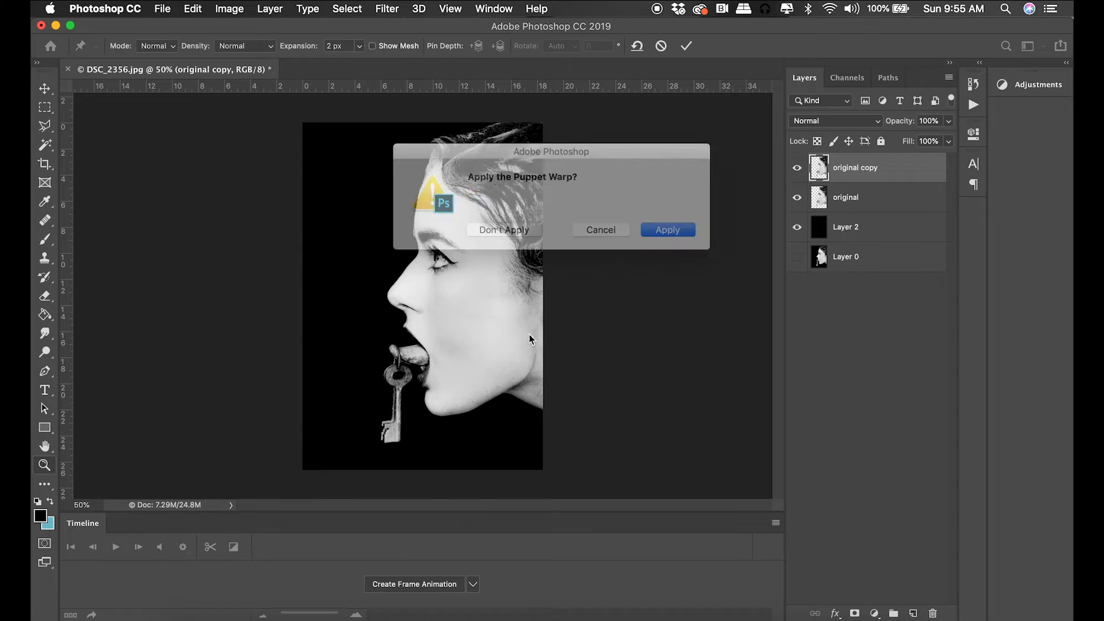
click(619, 232)
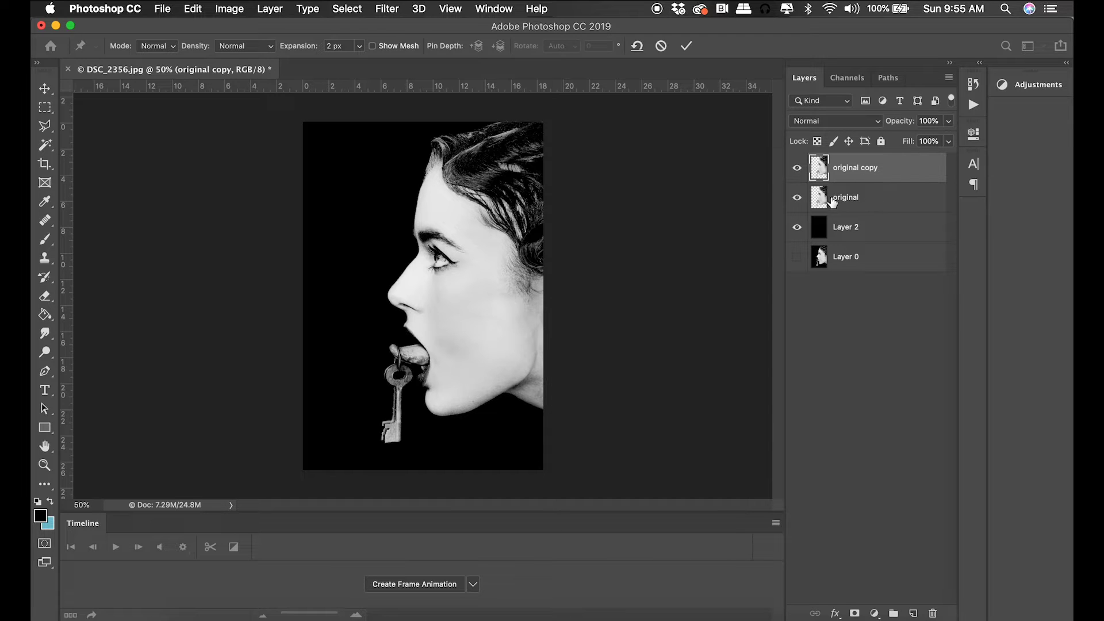
click(454, 171)
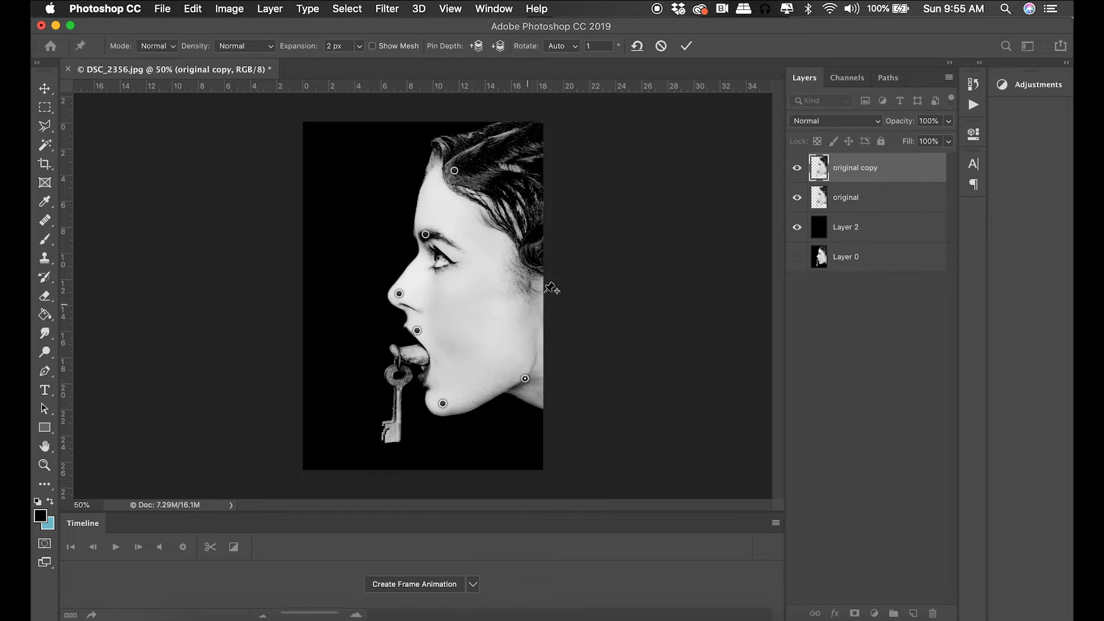
click(536, 265)
click(534, 147)
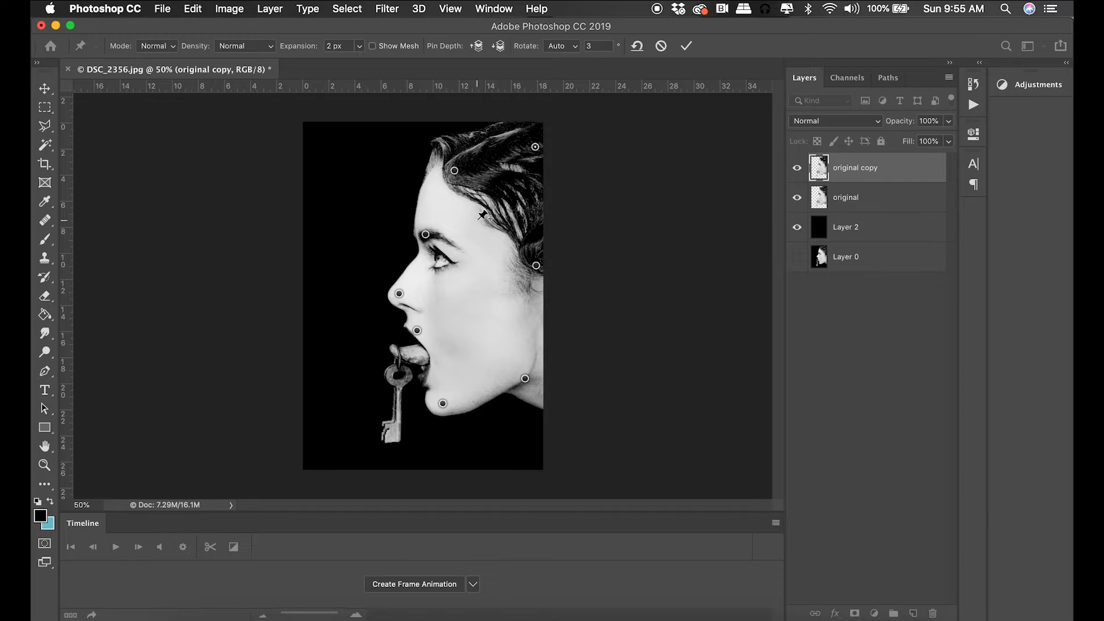
key(Delete)
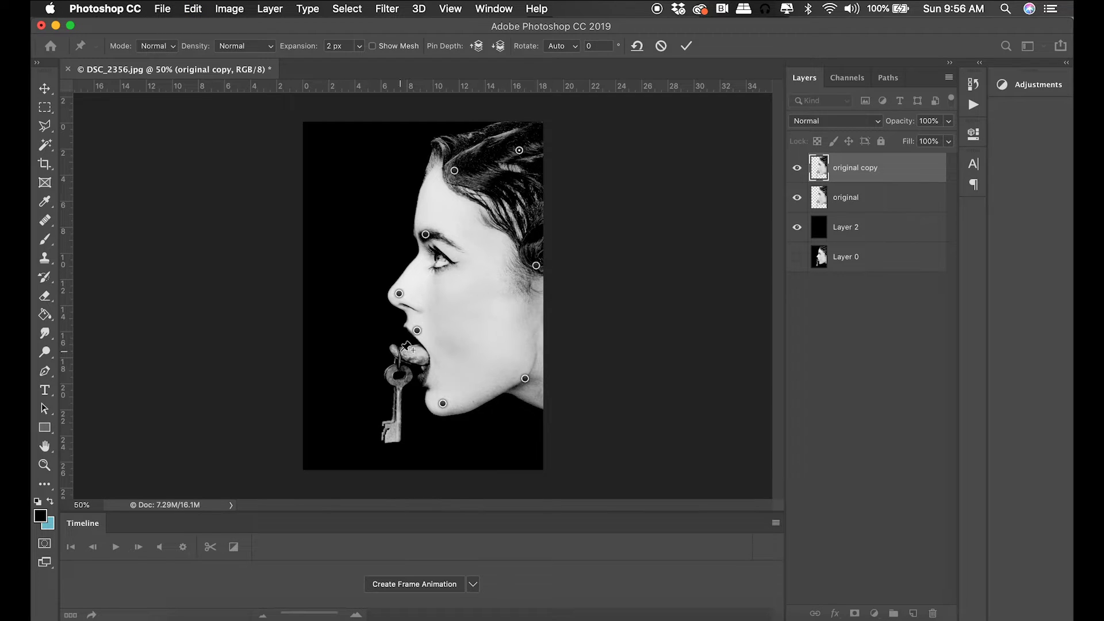
Step: Pull the tongue pin down, swing the key ring left, and commit the warp
key(super+equal)
key(super+equal)
key(super+equal)
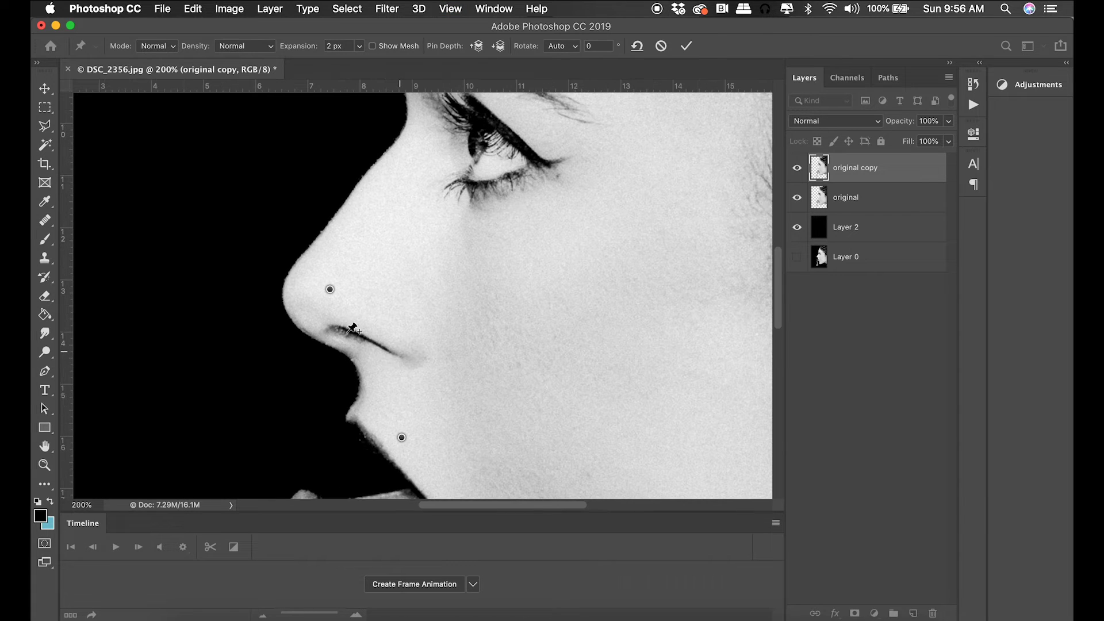
scroll(341, 322, down, 5)
scroll(341, 321, down, 3)
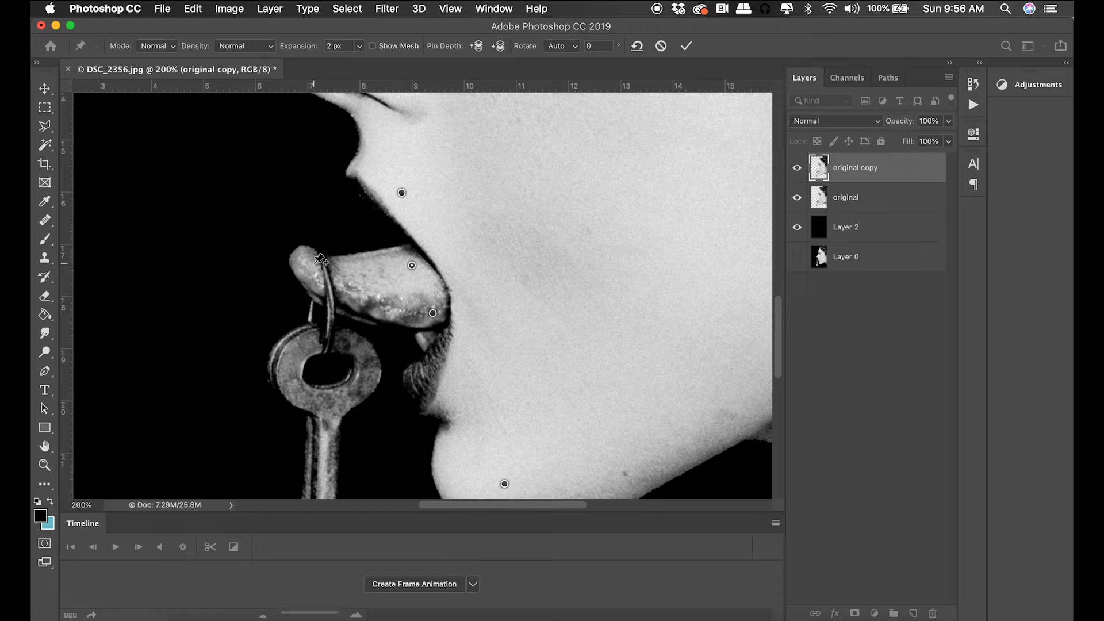
scroll(324, 291, down, 2)
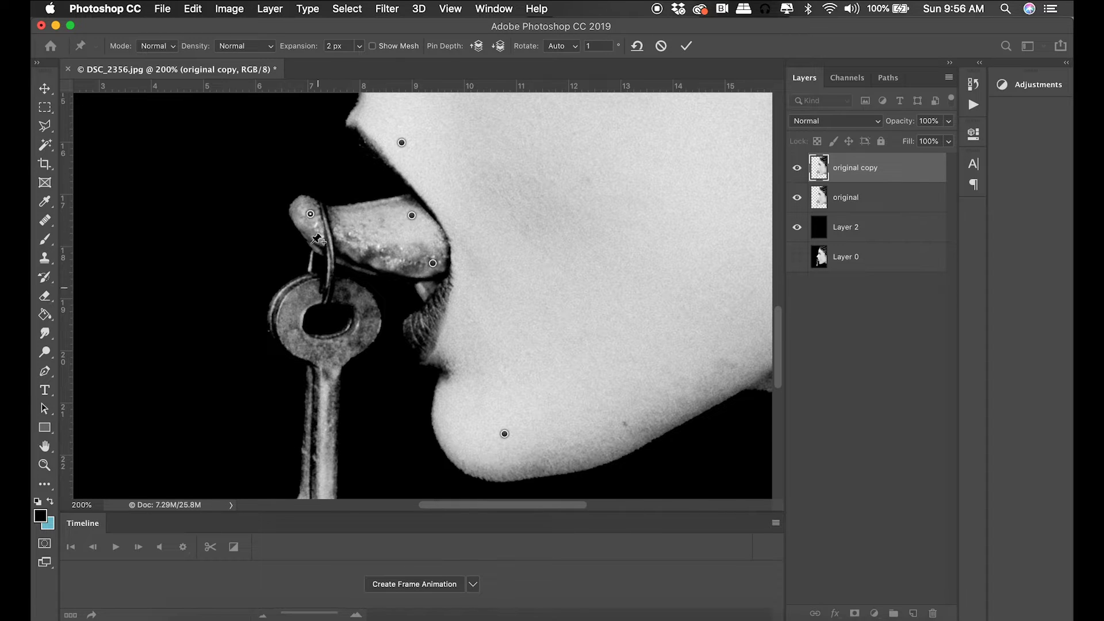
drag(310, 215, 307, 238)
scroll(345, 270, down, 2)
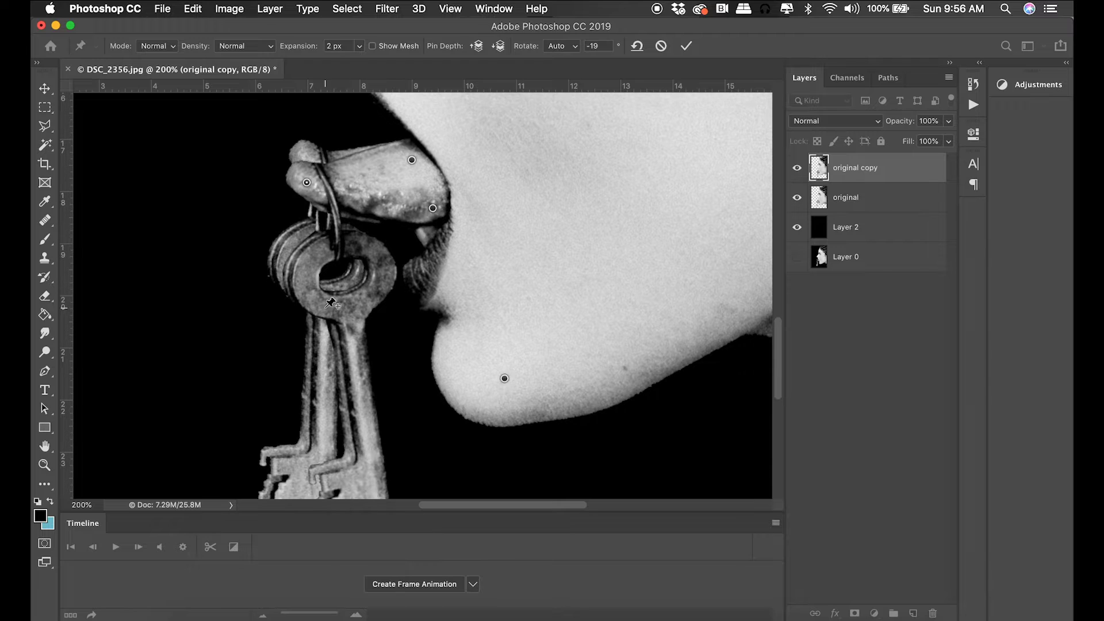
scroll(364, 291, down, 2)
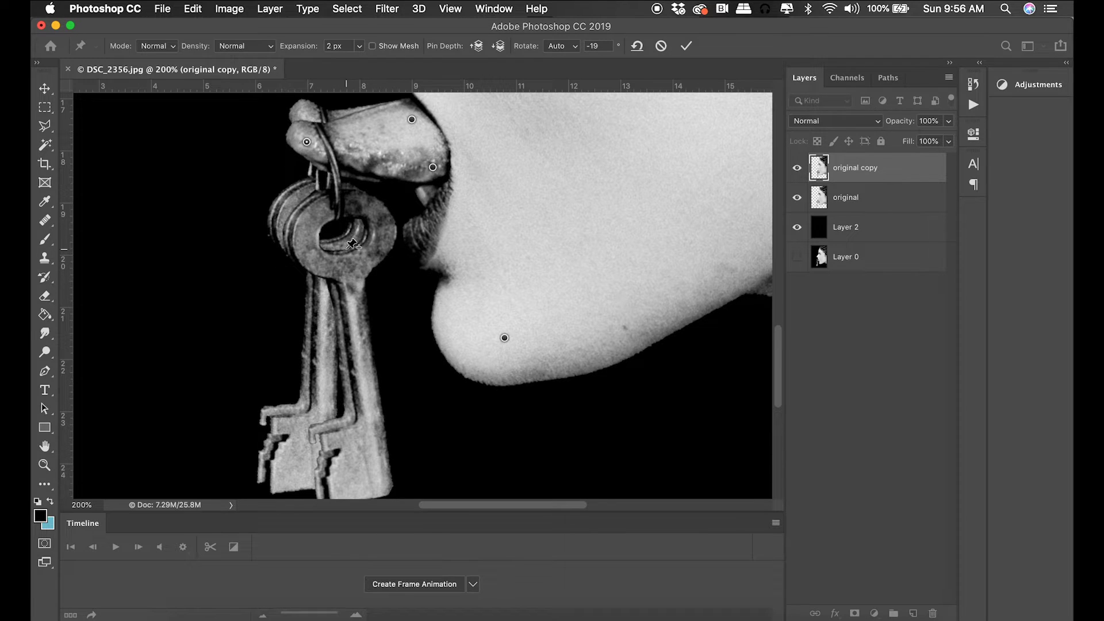
click(352, 273)
drag(352, 272, 334, 272)
key(Return)
key(g)
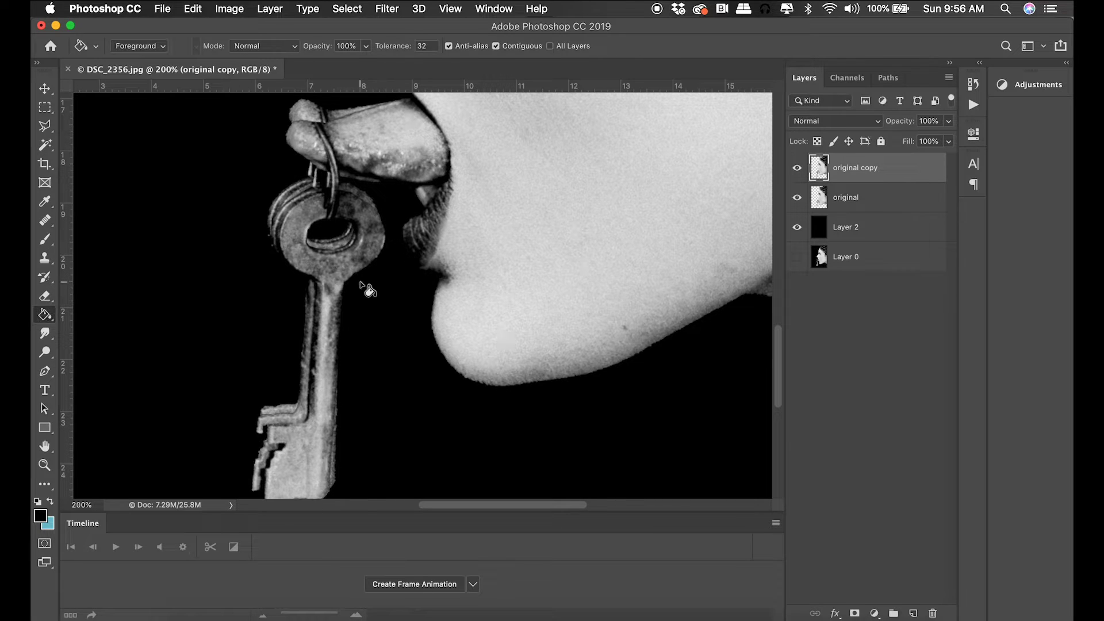
key(super+minus)
key(super+minus)
key(super+minus)
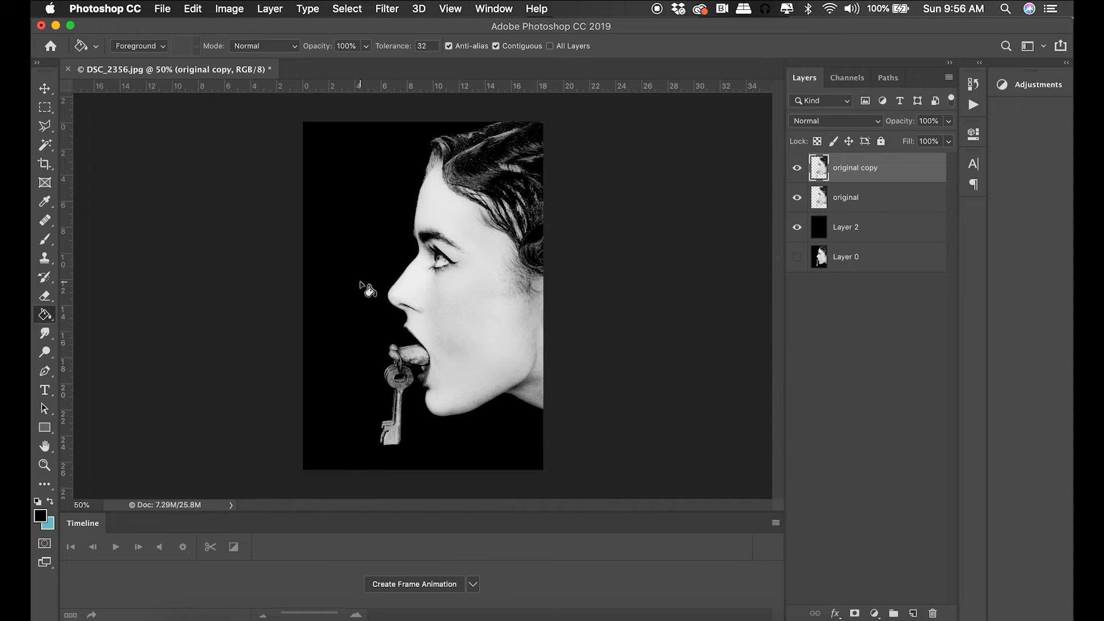
Step: Compare the warped key against the original, leaving the original copy layer hidden
click(797, 169)
click(797, 168)
click(797, 169)
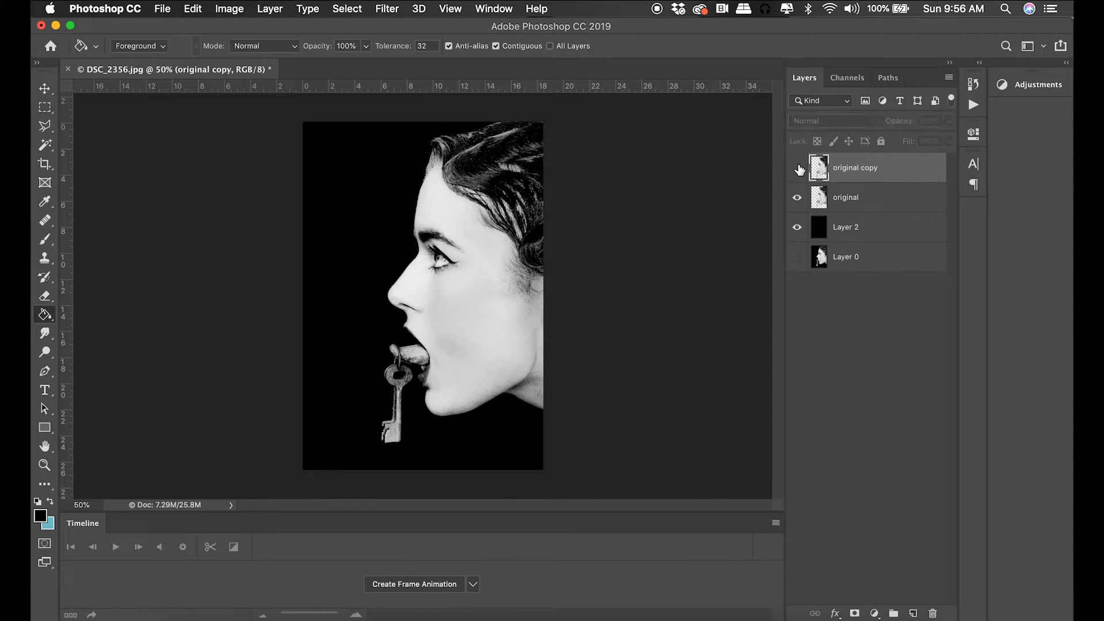
click(798, 168)
click(797, 168)
click(797, 169)
click(798, 168)
click(798, 168)
click(798, 169)
click(798, 168)
click(797, 168)
click(798, 168)
click(798, 169)
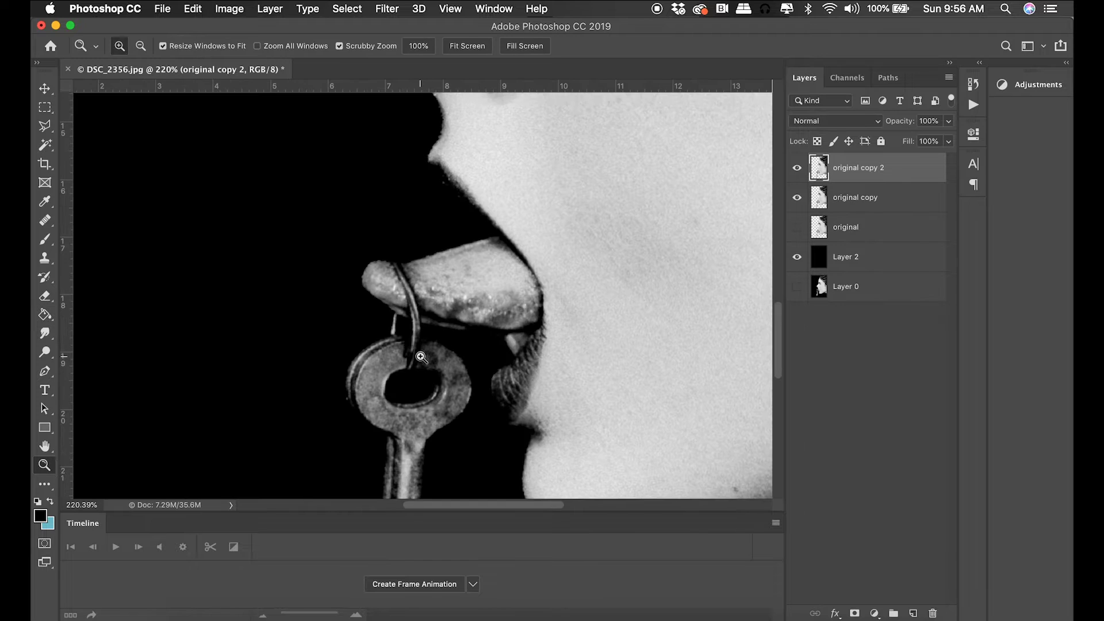
scroll(422, 357, down, 2)
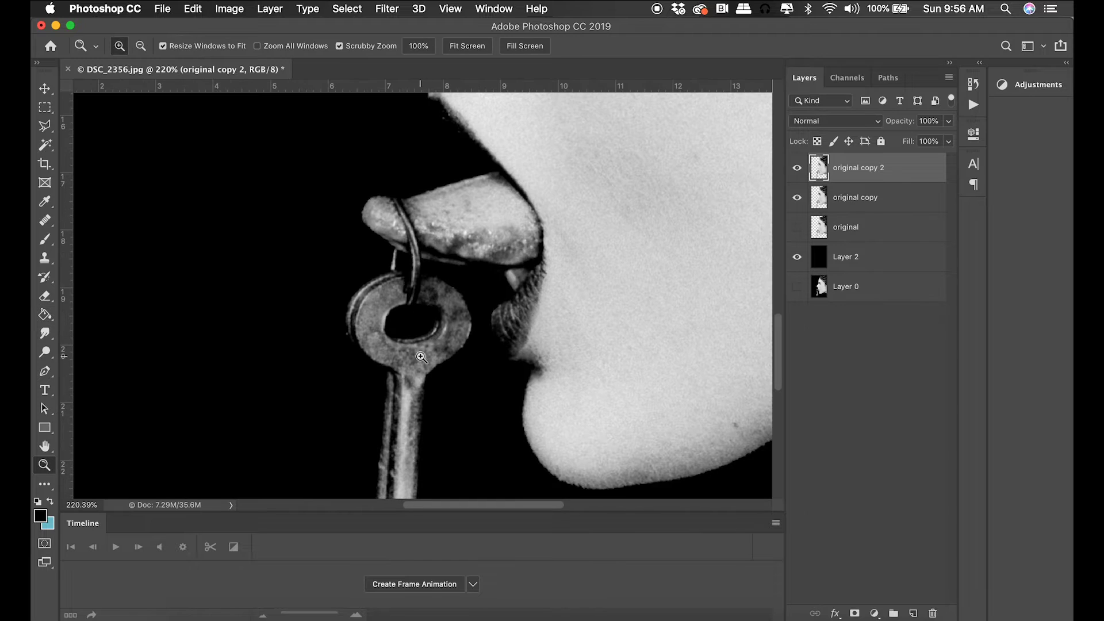
Step: Start Puppet Warp on the key layer and pin the chin and hair
click(190, 12)
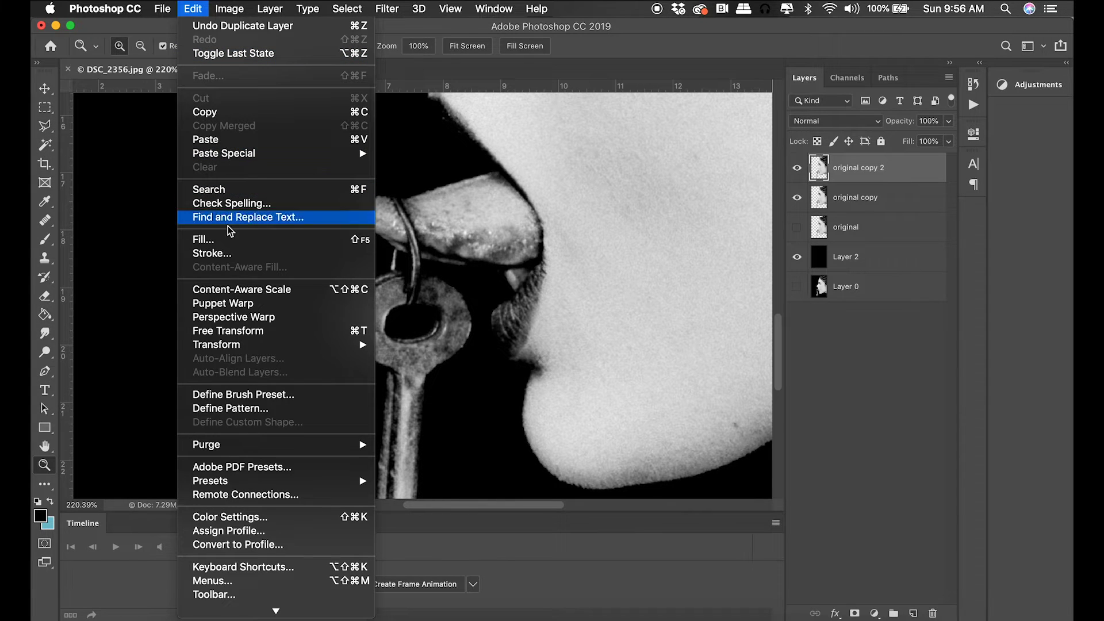
click(244, 305)
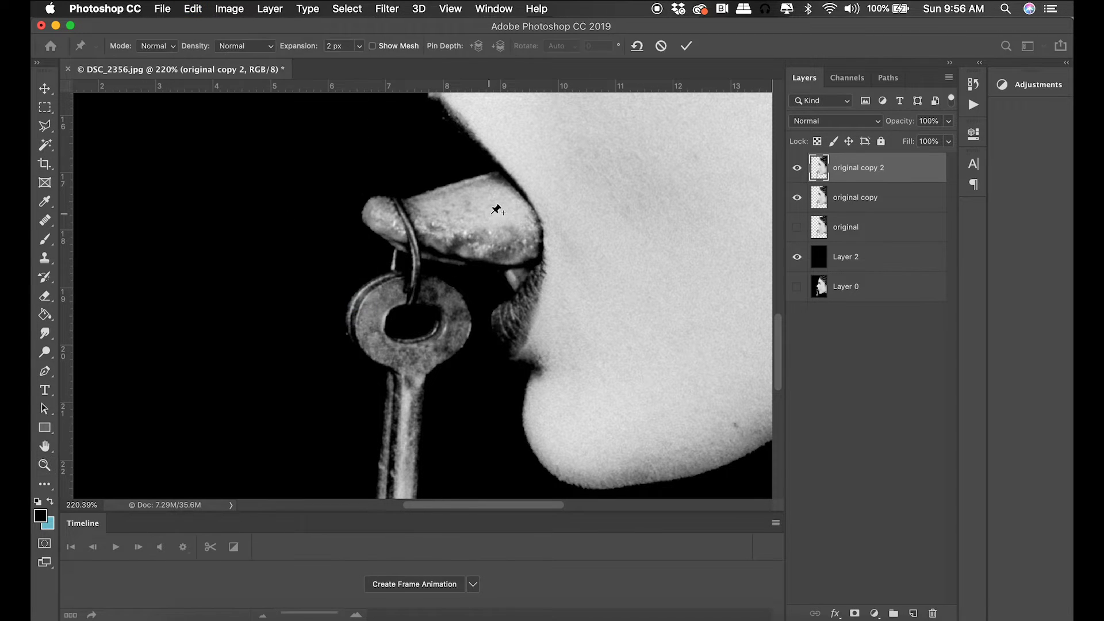
key(super+minus)
key(super+minus)
key(super+minus)
key(super+minus)
key(super+minus)
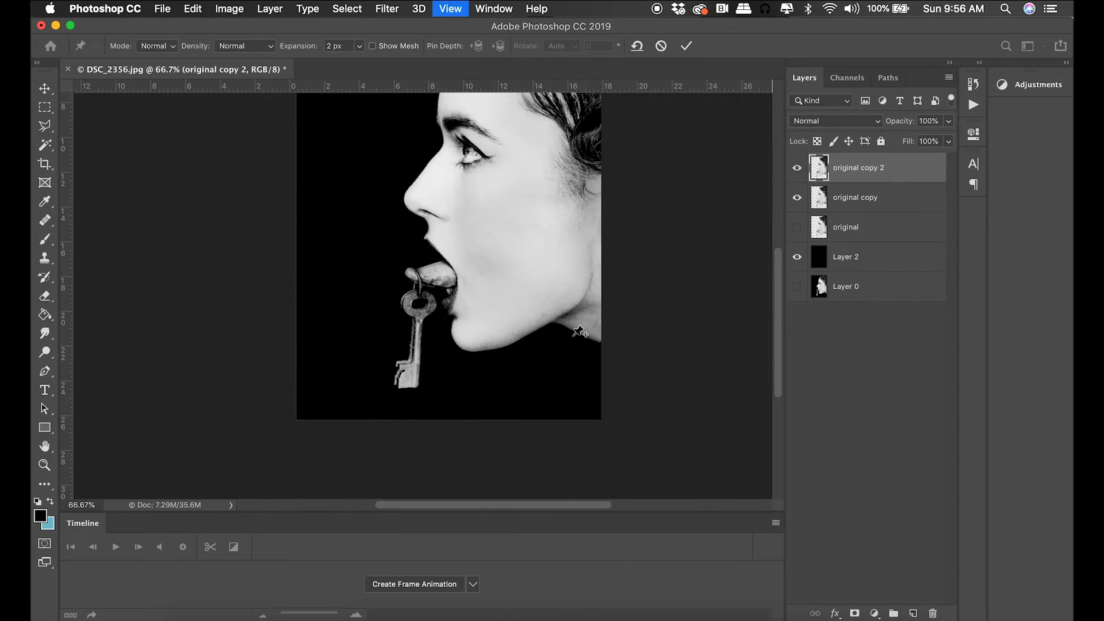
click(441, 397)
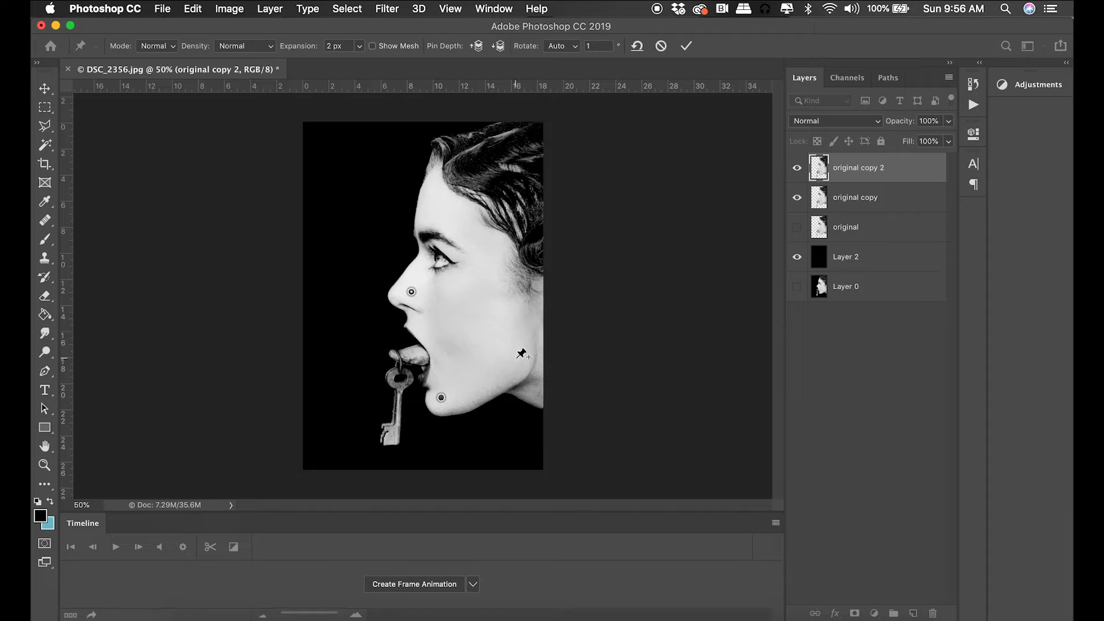
click(529, 155)
click(459, 151)
Step: Swing the key via the tongue pin, rotate the key ring about 8 degrees, and commit
drag(400, 356, 400, 364)
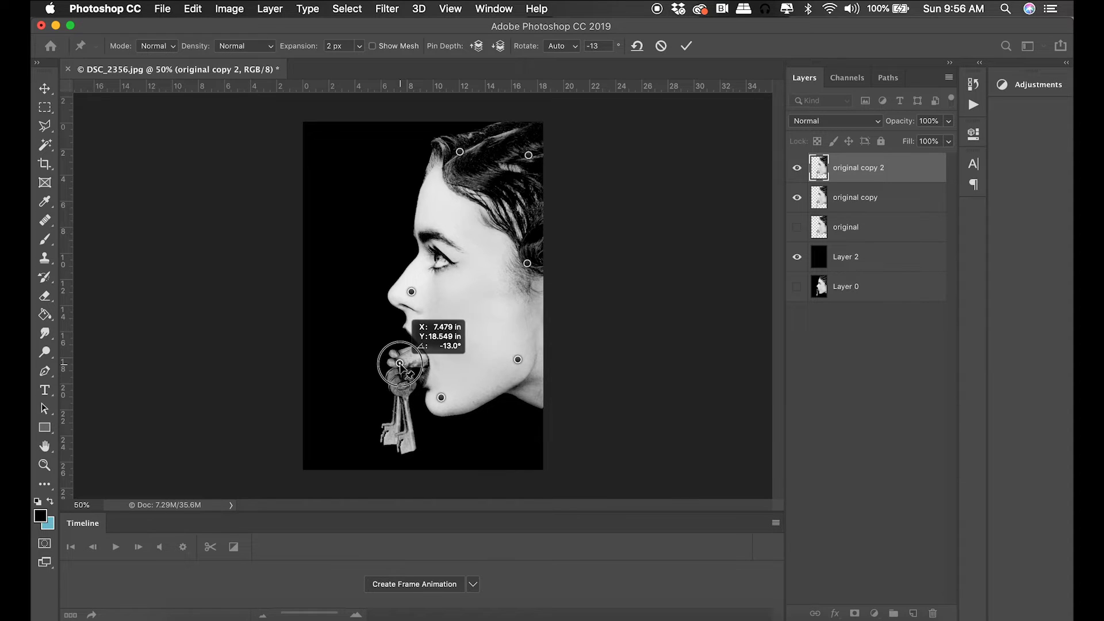
click(441, 398)
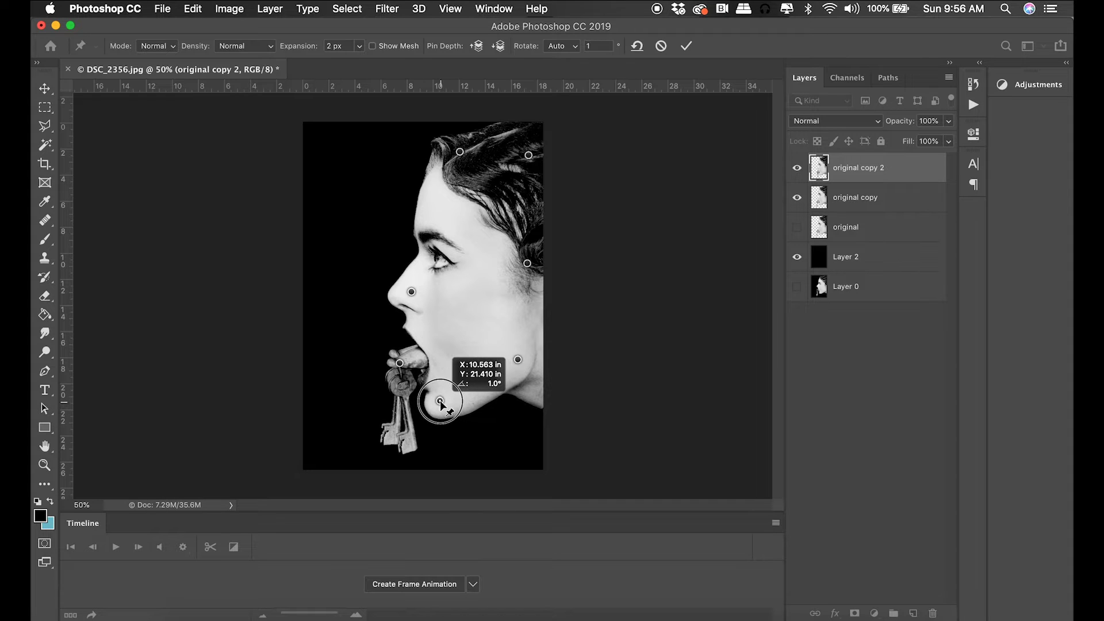
click(397, 390)
drag(402, 403, 397, 393)
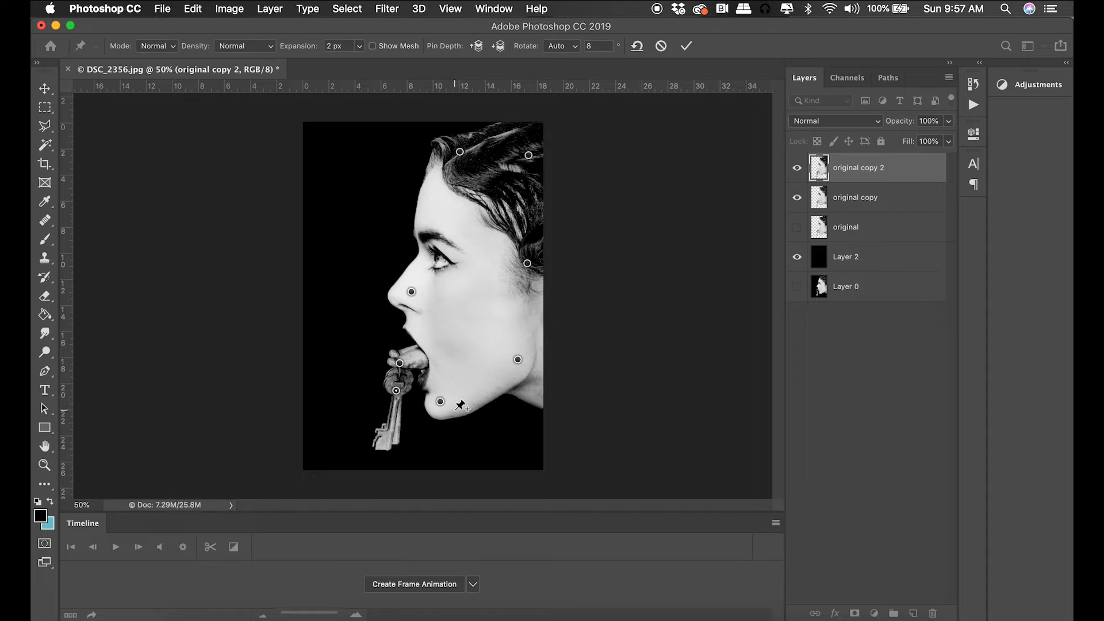
key(Return)
key(z)
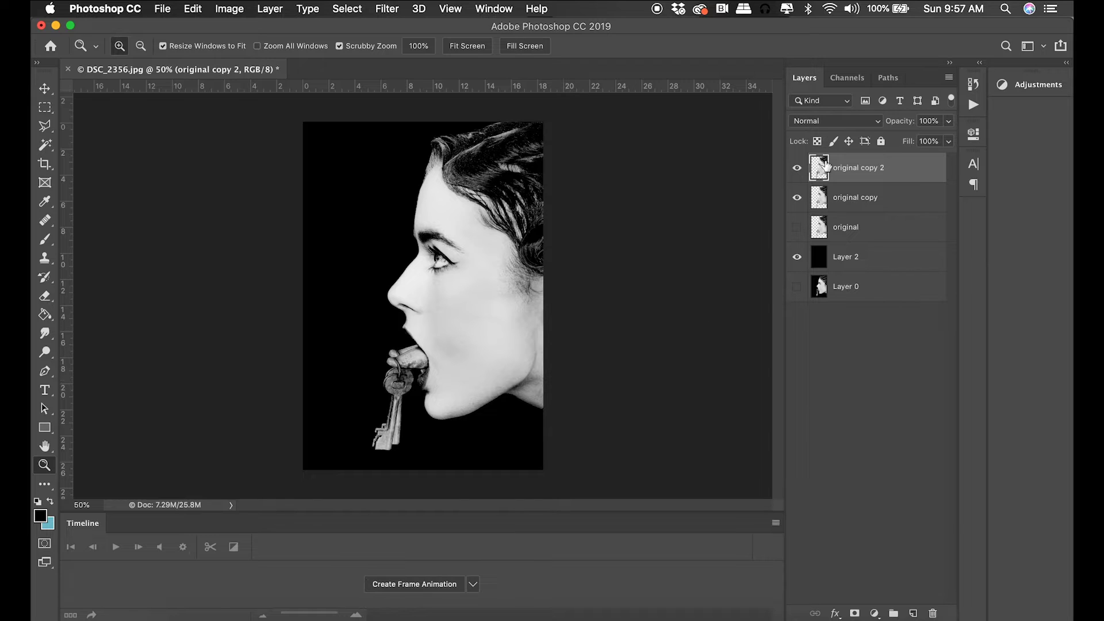
Step: Hide both key copies and start a frame animation with a 0.1 sec first-frame delay
click(797, 168)
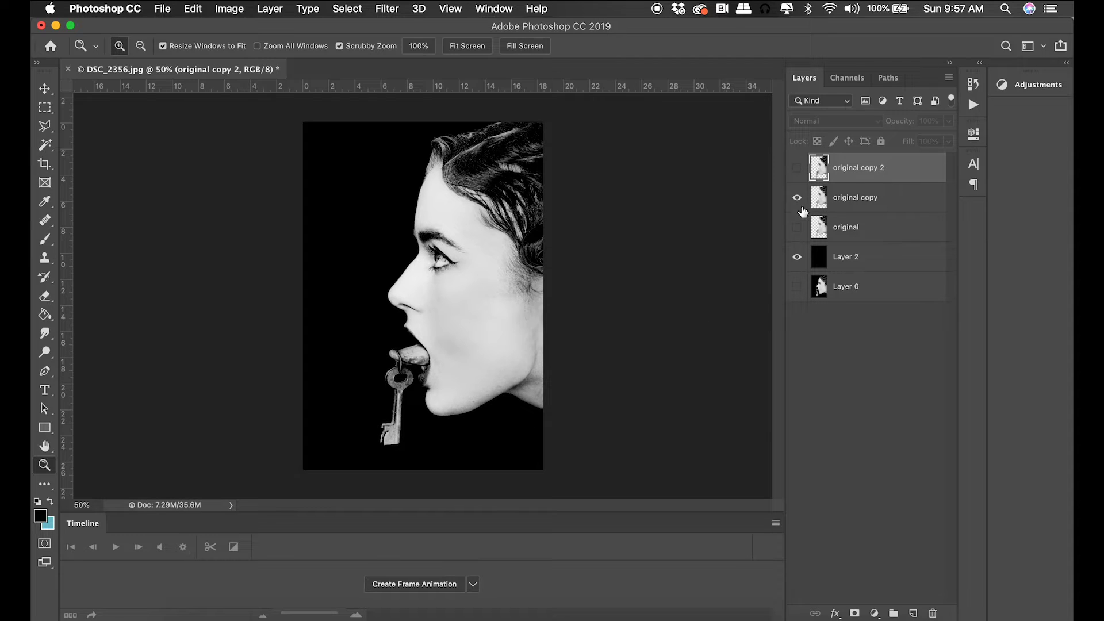
click(797, 198)
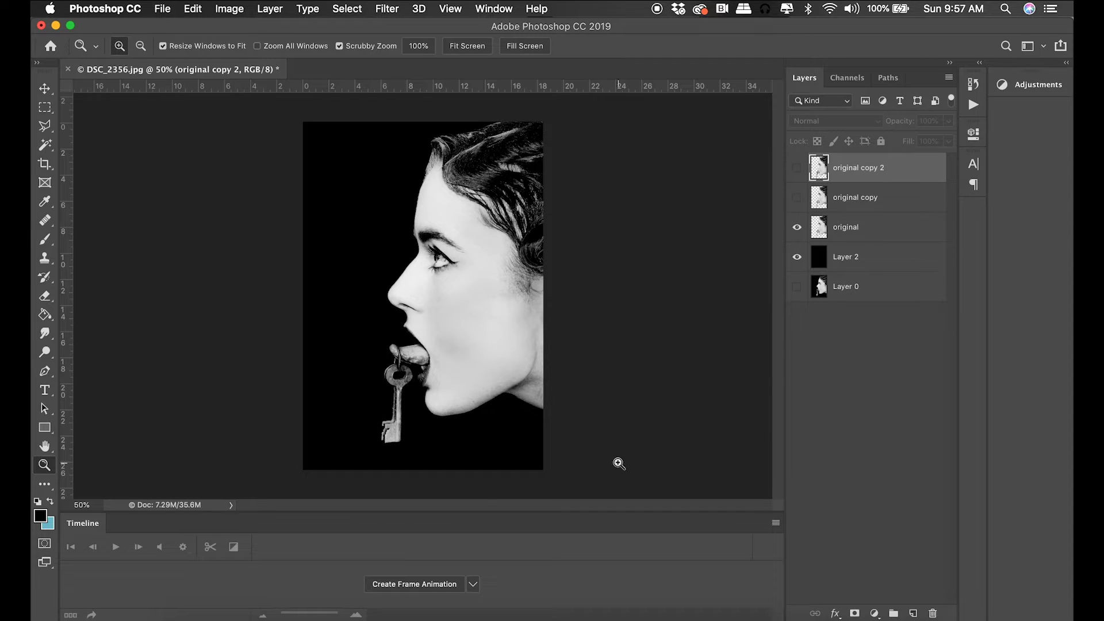
click(424, 586)
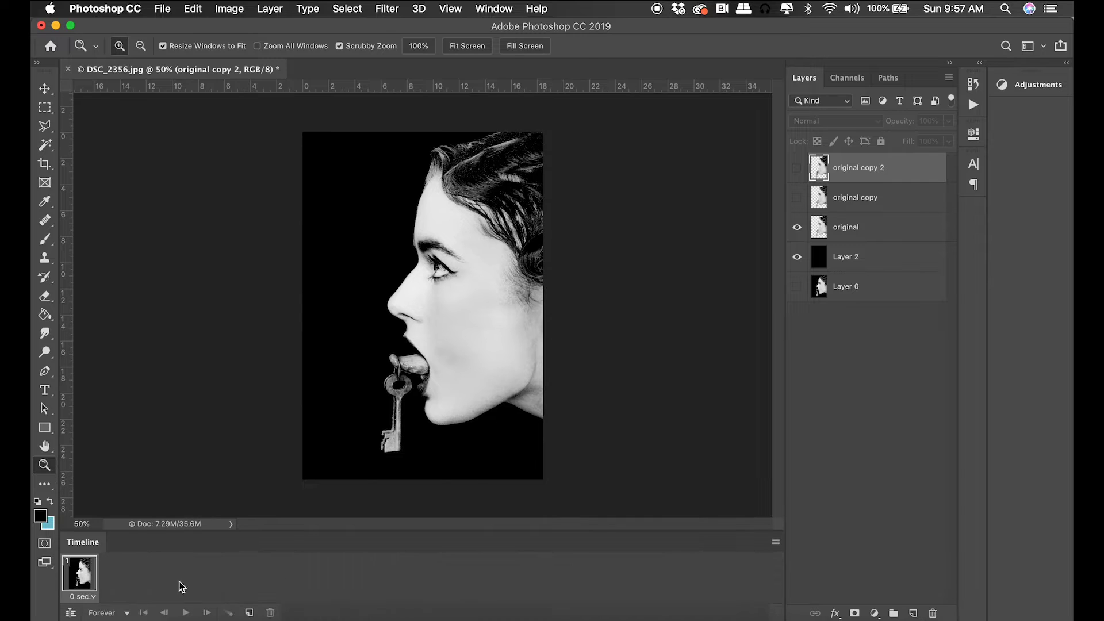
click(81, 597)
click(278, 572)
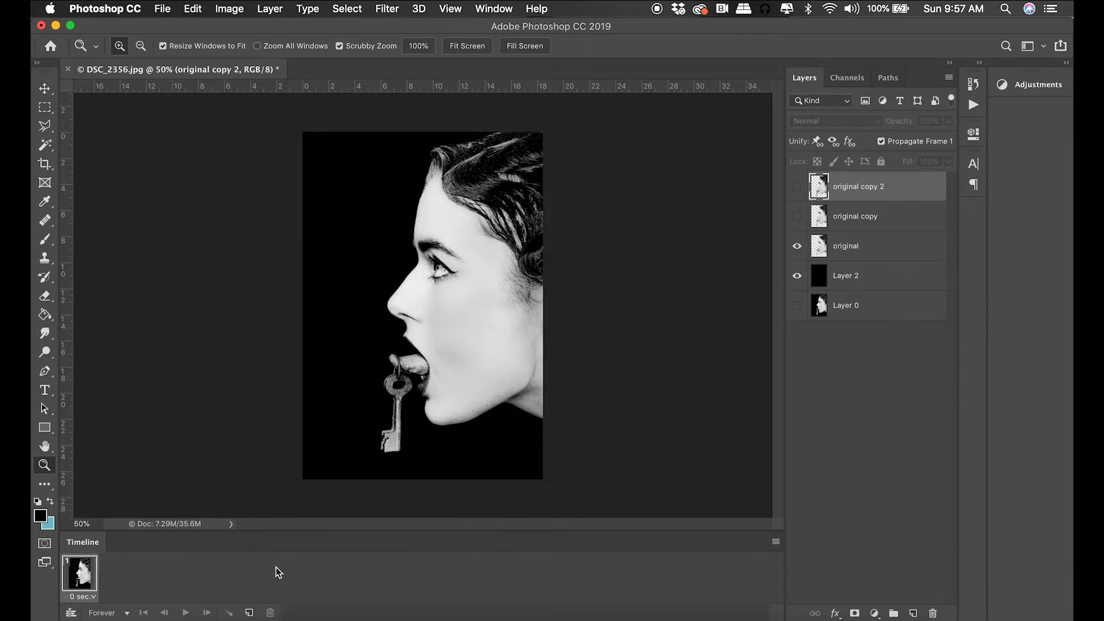
Step: Add frame 2 showing original copy and frame 3 showing original copy 2
click(247, 612)
click(797, 216)
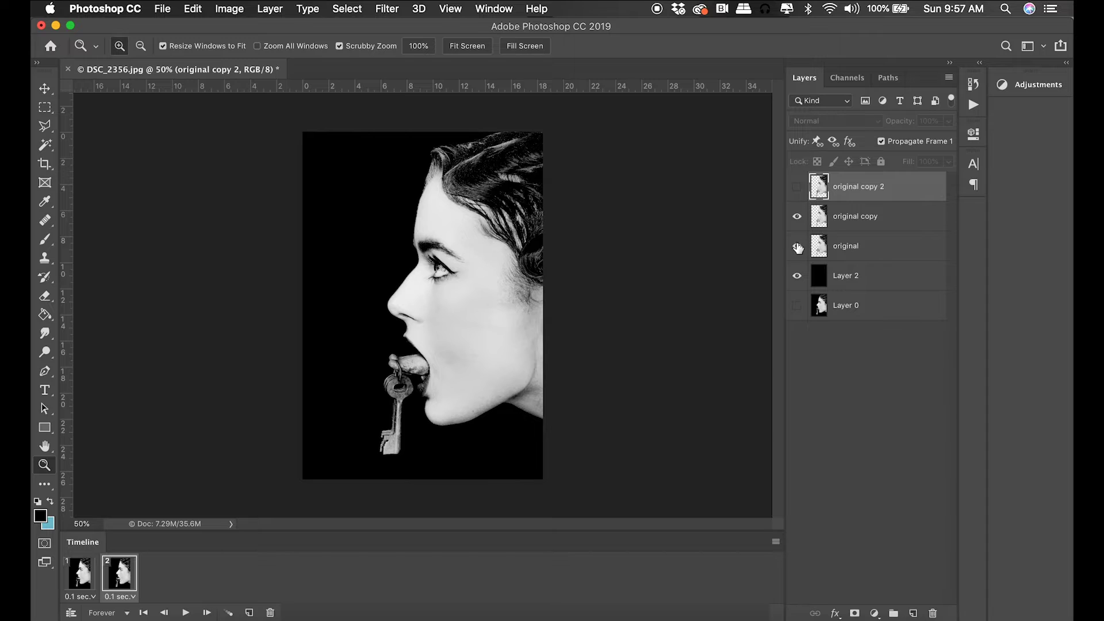
click(797, 246)
click(248, 612)
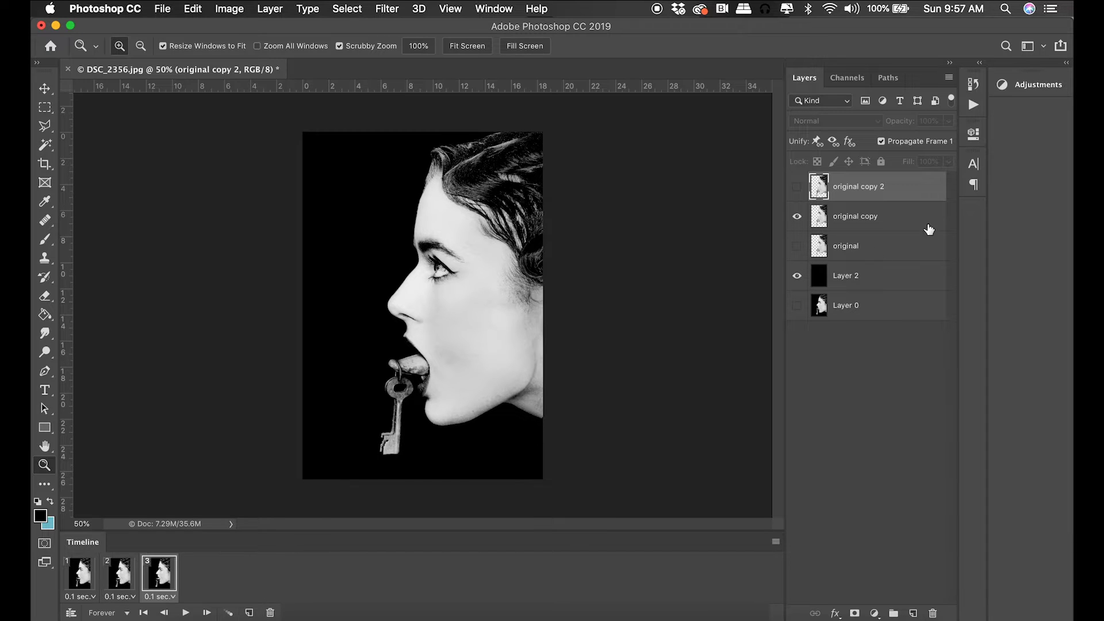
click(797, 187)
click(797, 216)
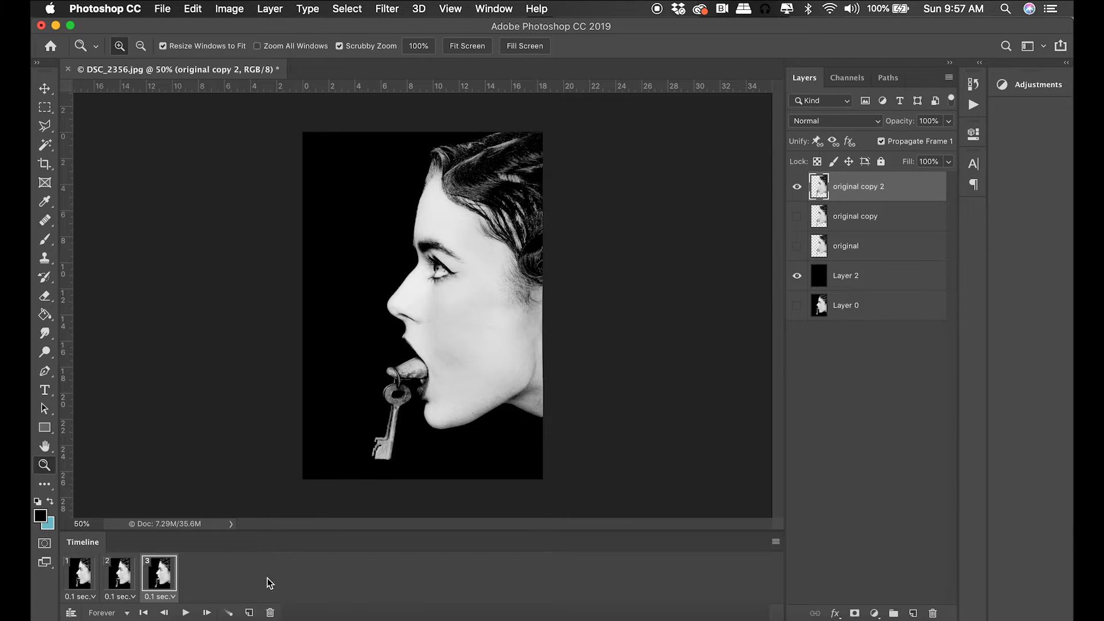
Step: Preview a fourth frame showing original copy, delete frame 4, and add an empty Layer 3
click(249, 612)
click(797, 217)
click(797, 187)
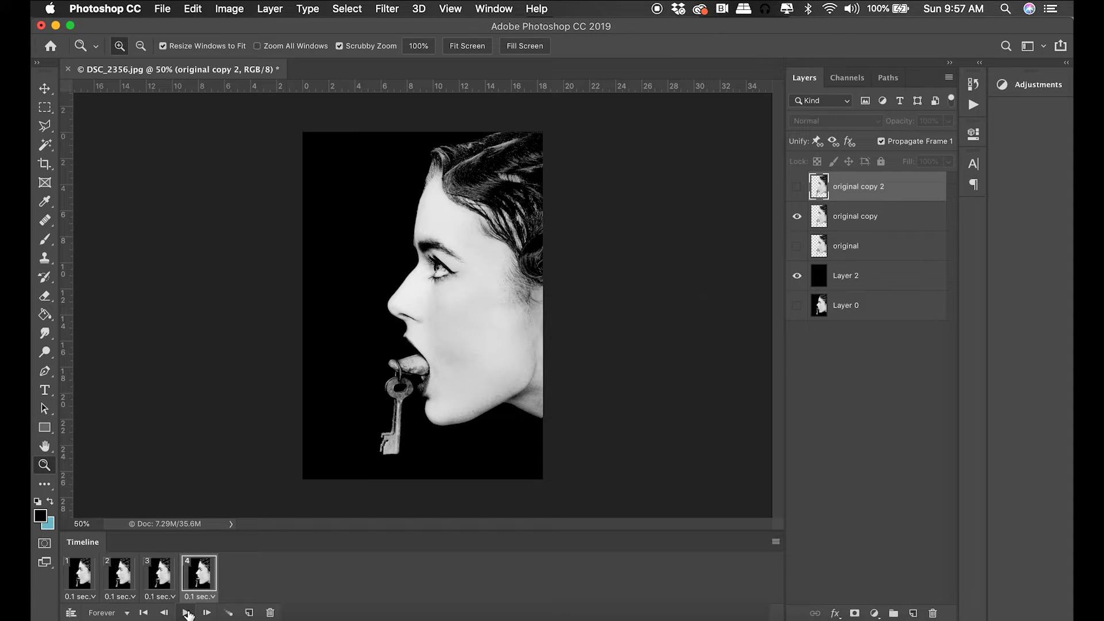
click(187, 613)
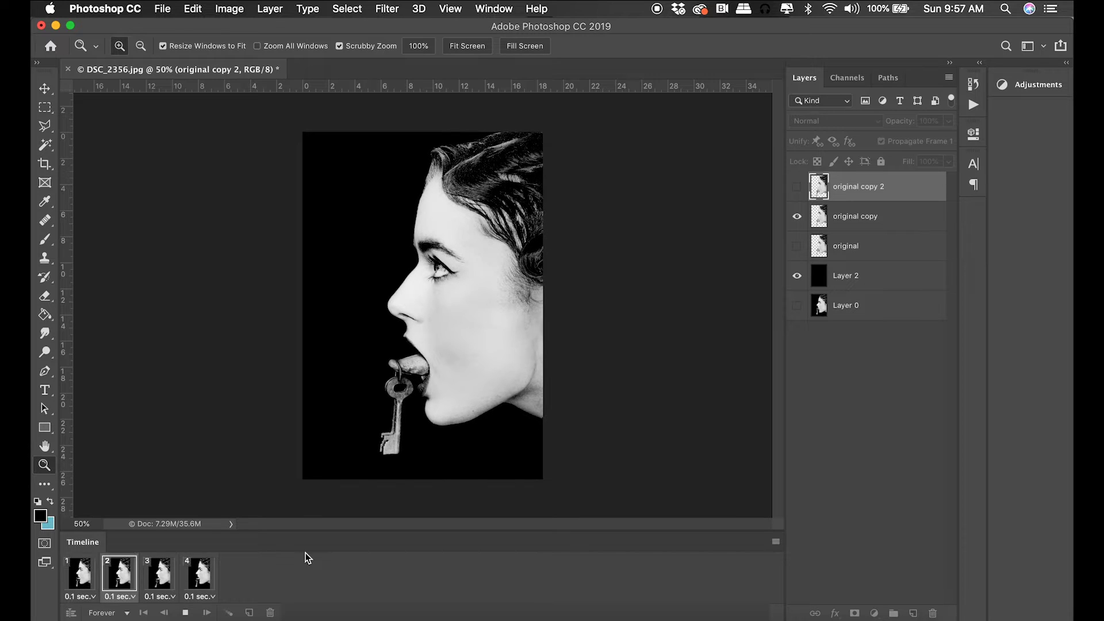
click(185, 612)
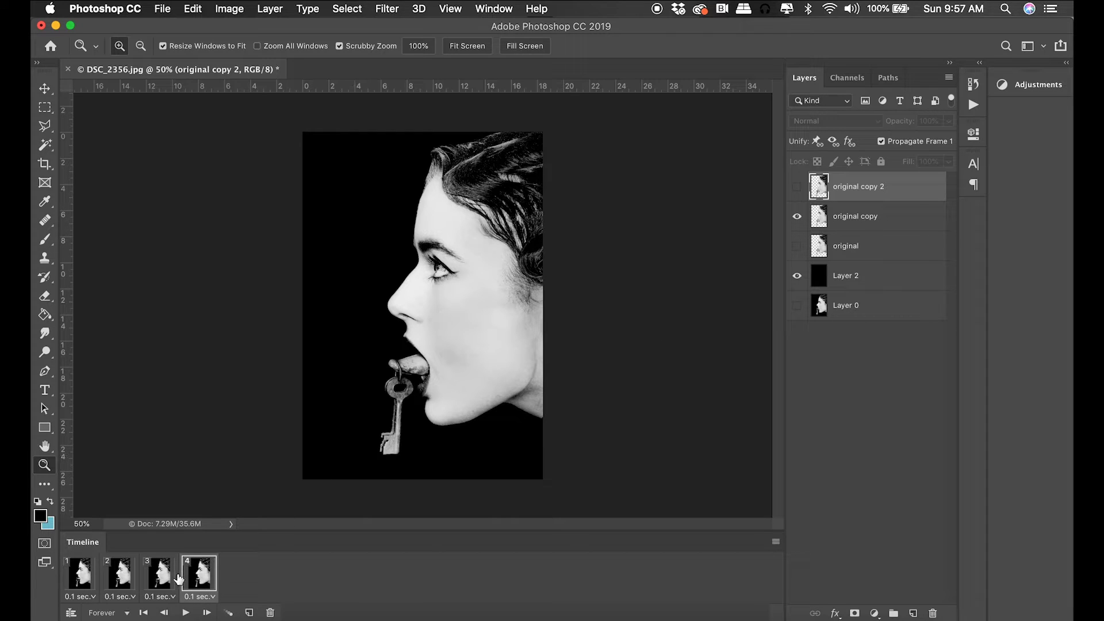
drag(178, 579, 269, 612)
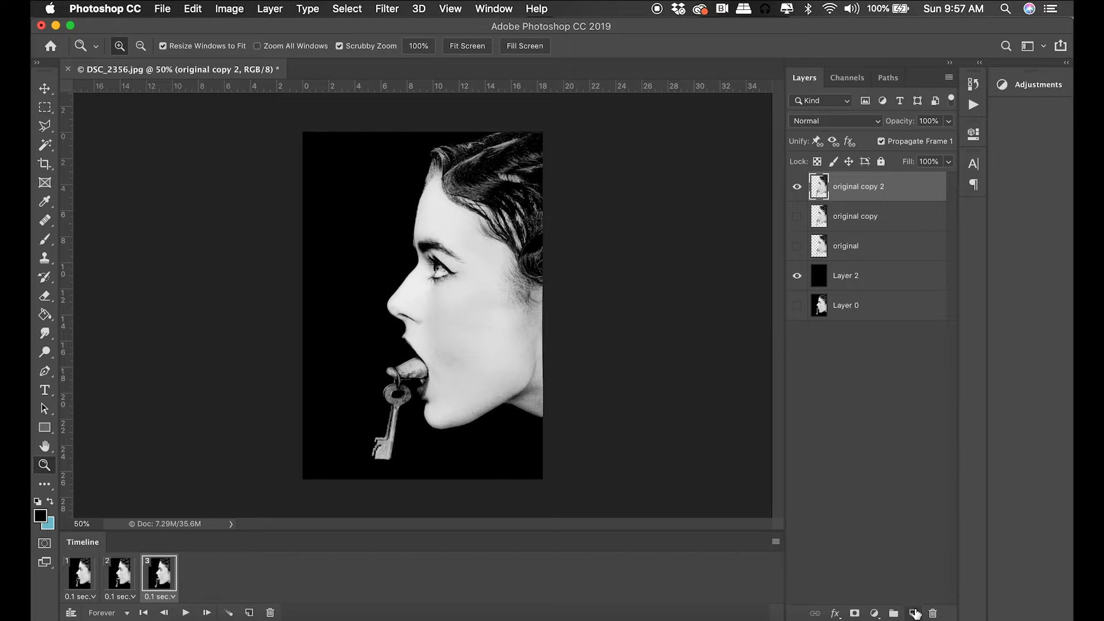
click(913, 613)
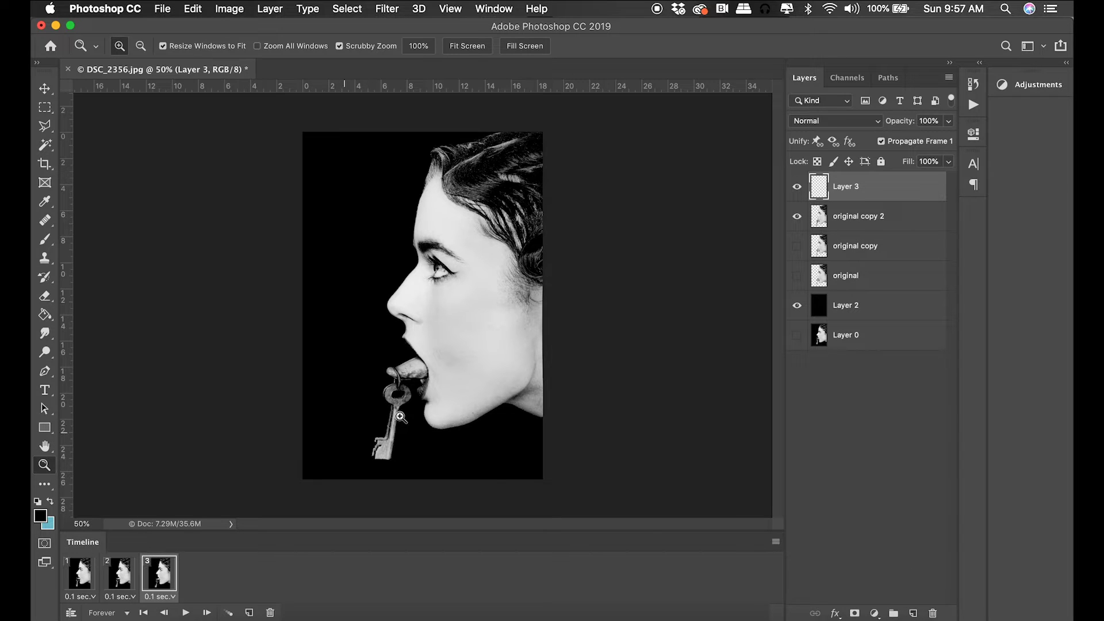
Step: Zoom to the key; Puppet Warp fails on empty Layer 3, so delete that layer
drag(395, 376, 465, 392)
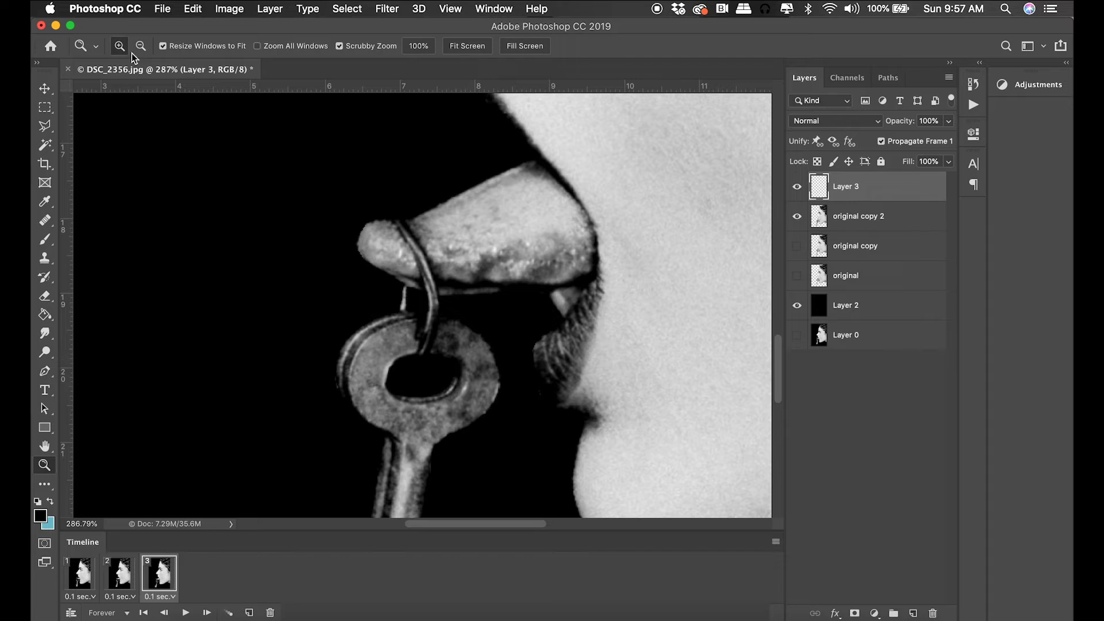
click(194, 9)
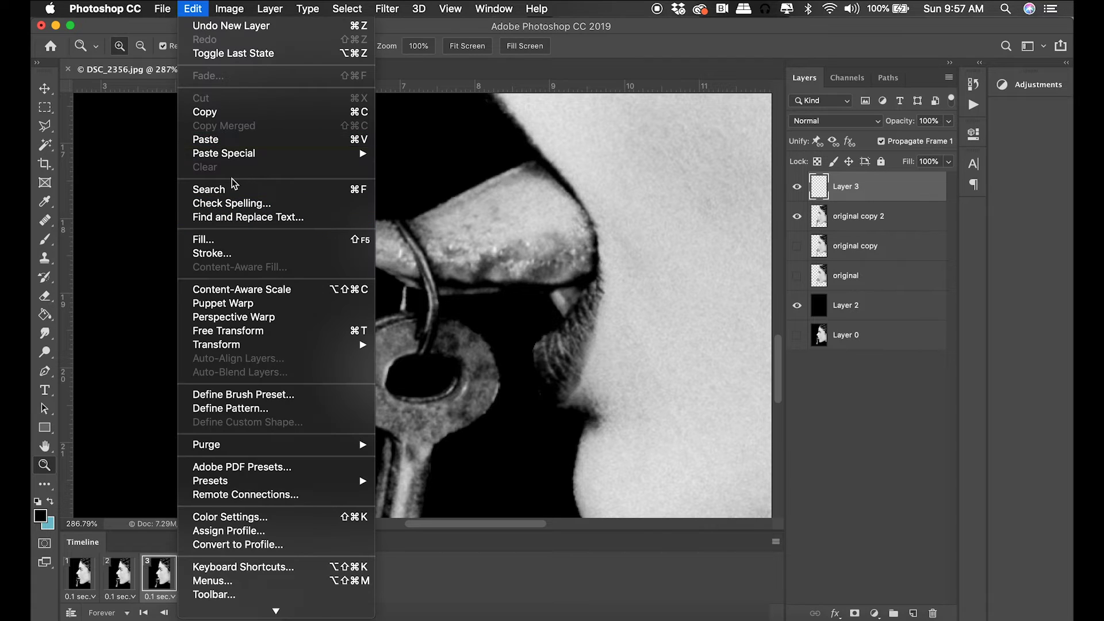
click(253, 303)
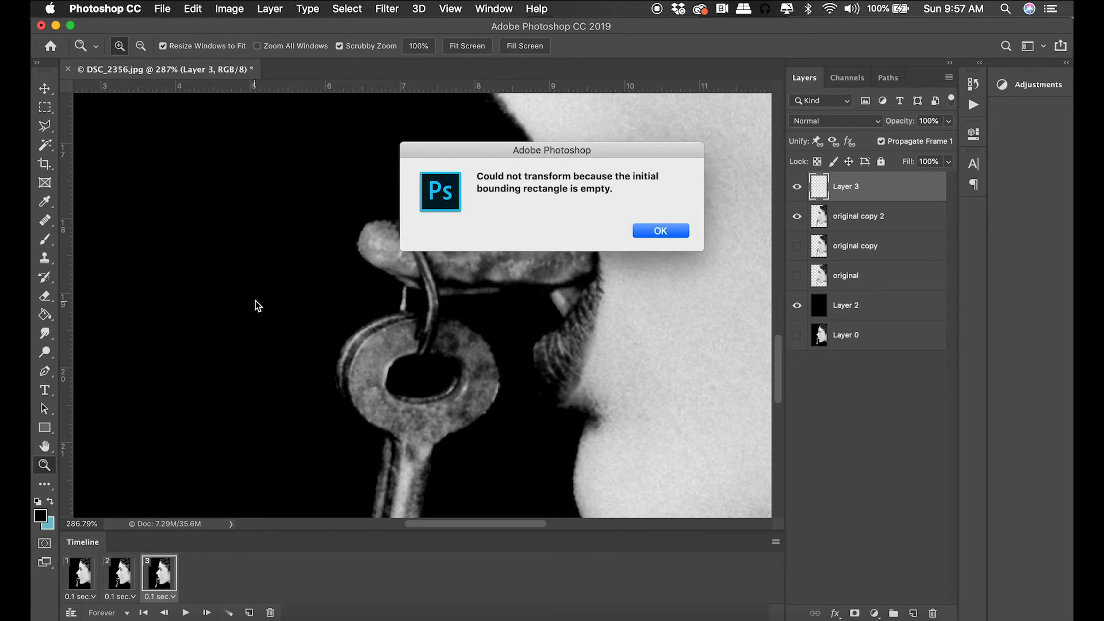
click(644, 230)
drag(874, 194, 931, 613)
Step: Duplicate original copy 2 as original copy 3 and start Puppet Warp on it
drag(874, 185, 913, 611)
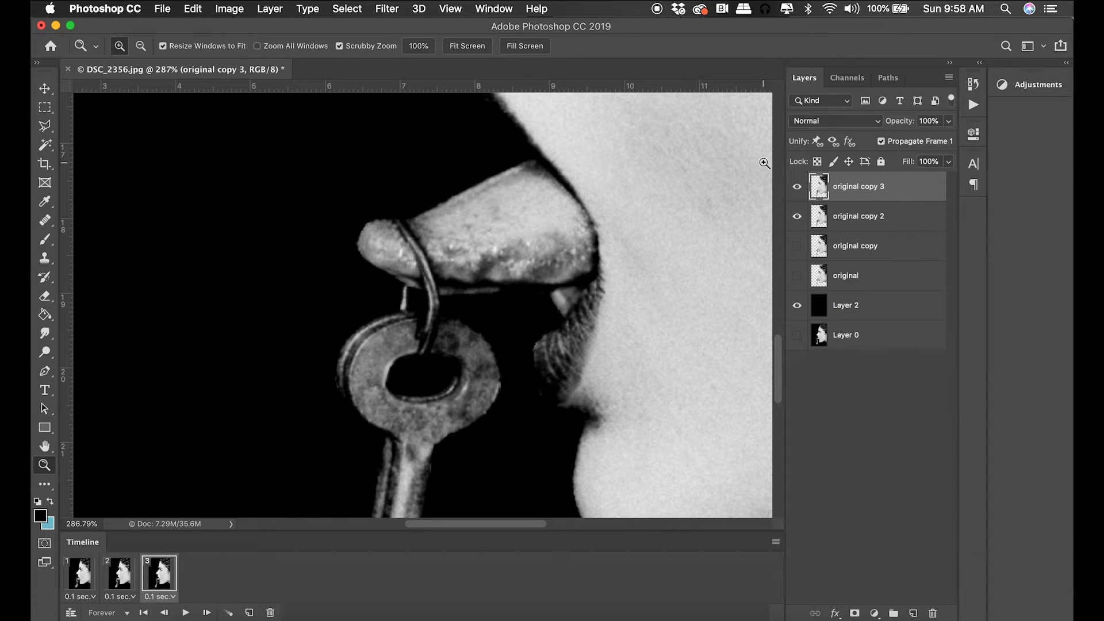
click(193, 8)
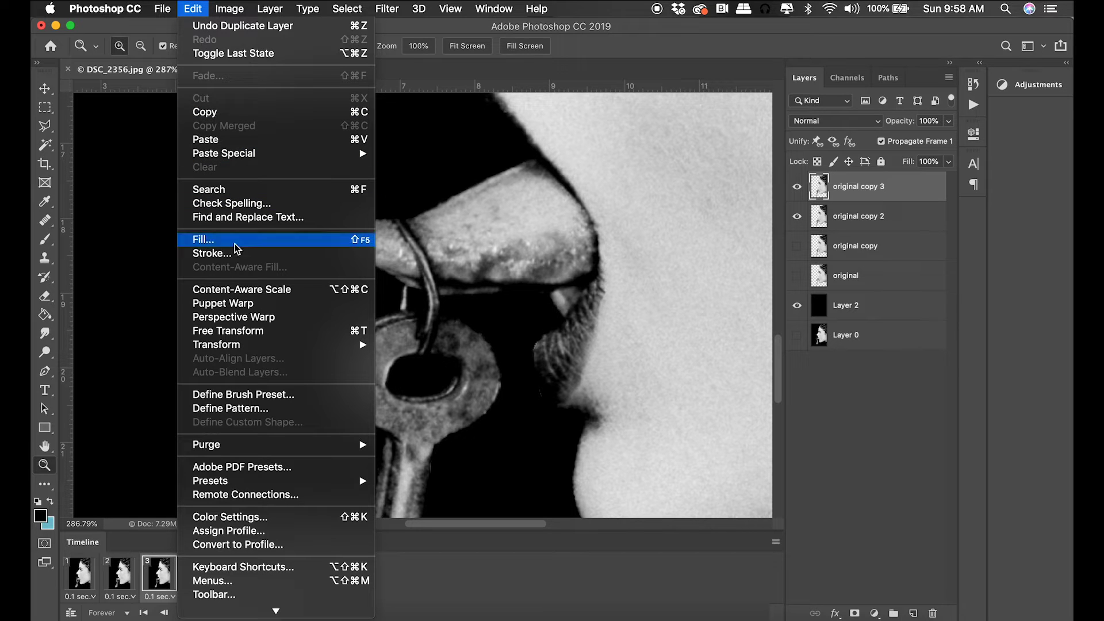
click(243, 304)
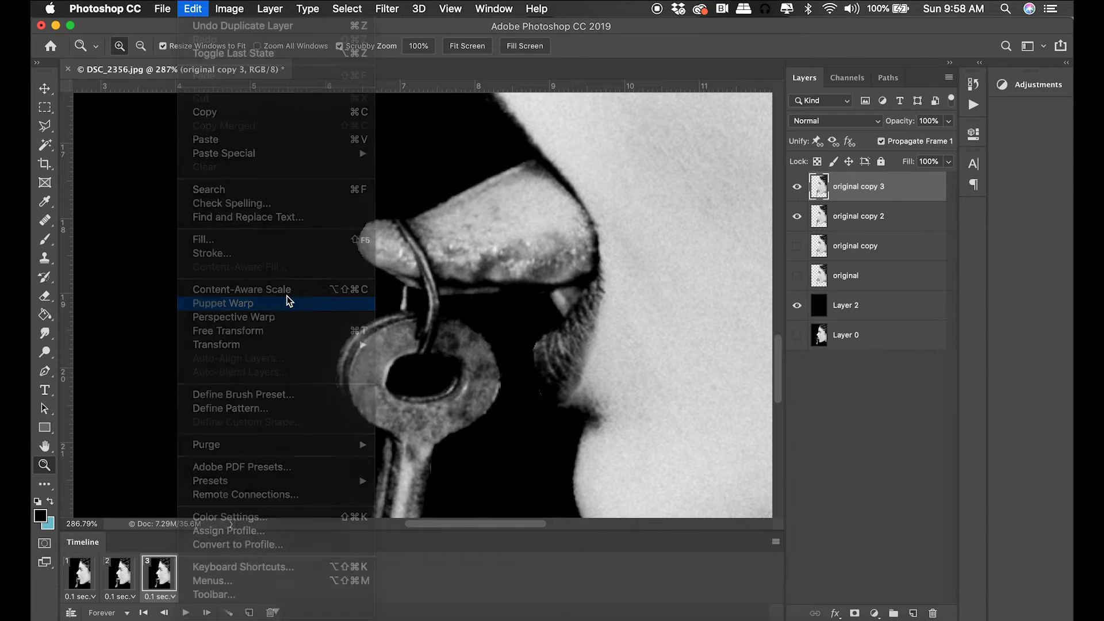
key(super+minus)
key(super+minus)
key(super+minus)
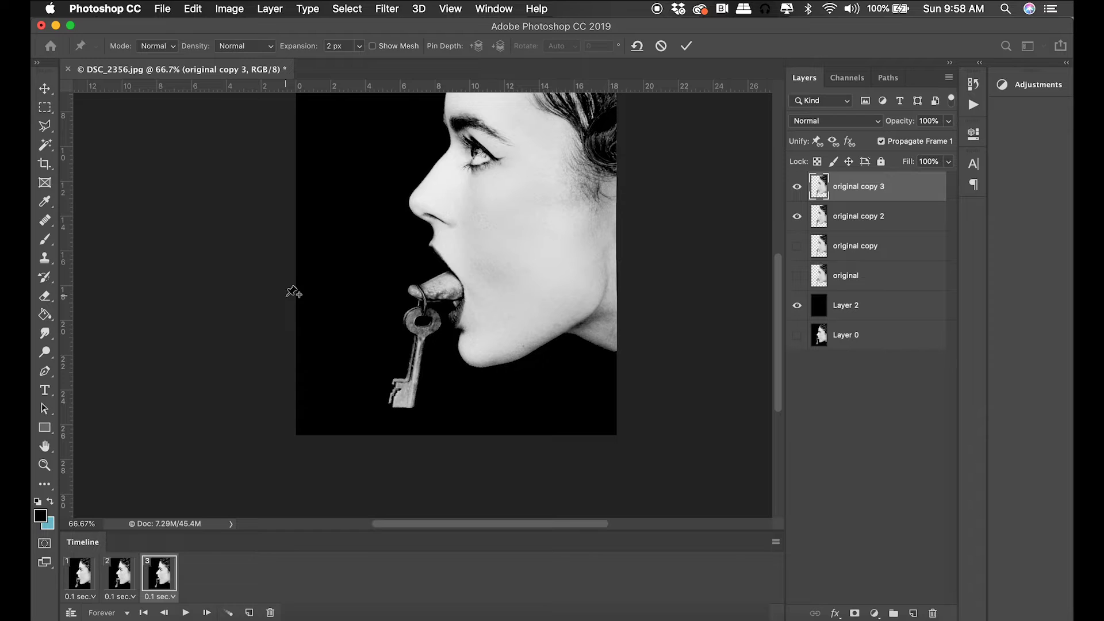
Step: Anchor Puppet Warp pins on the nose, forehead, hair, cheek, neck and chin
key(super+minus)
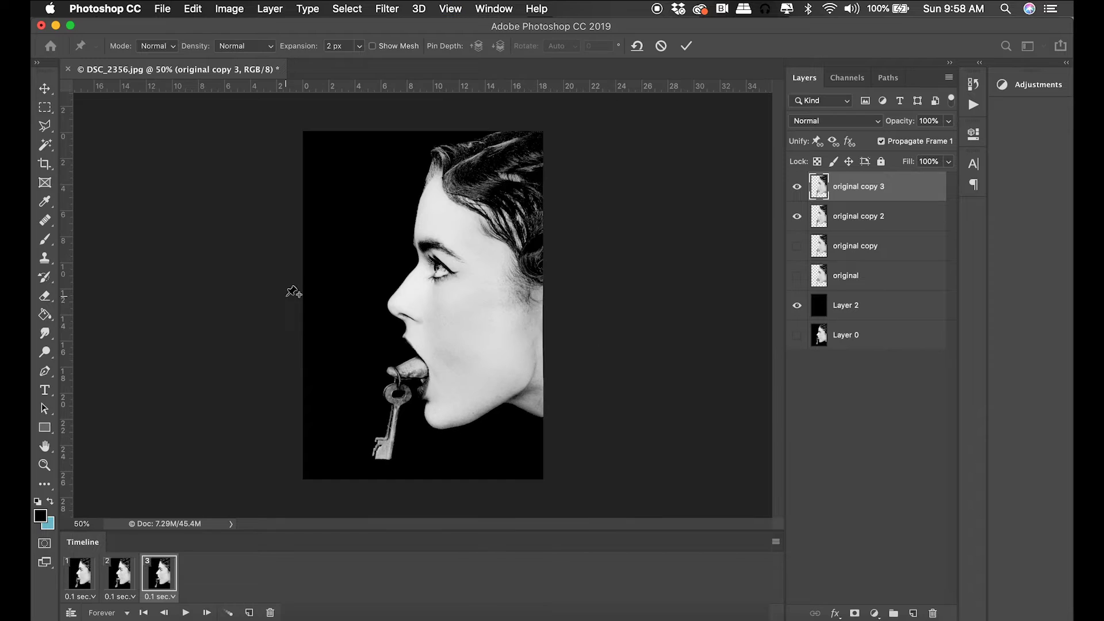
click(405, 296)
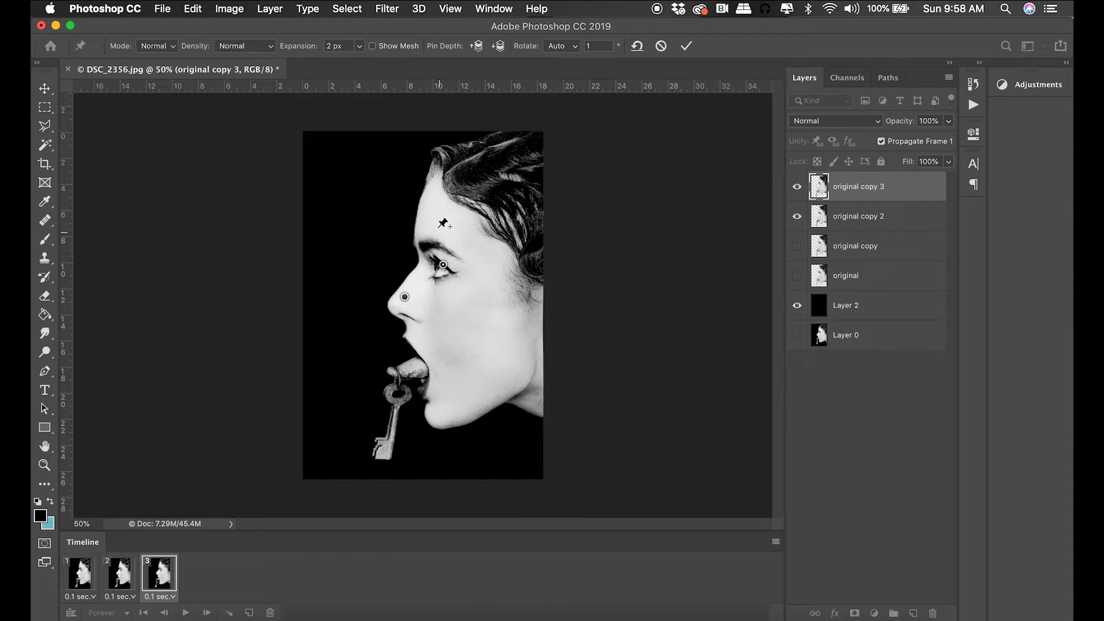
click(435, 190)
click(531, 151)
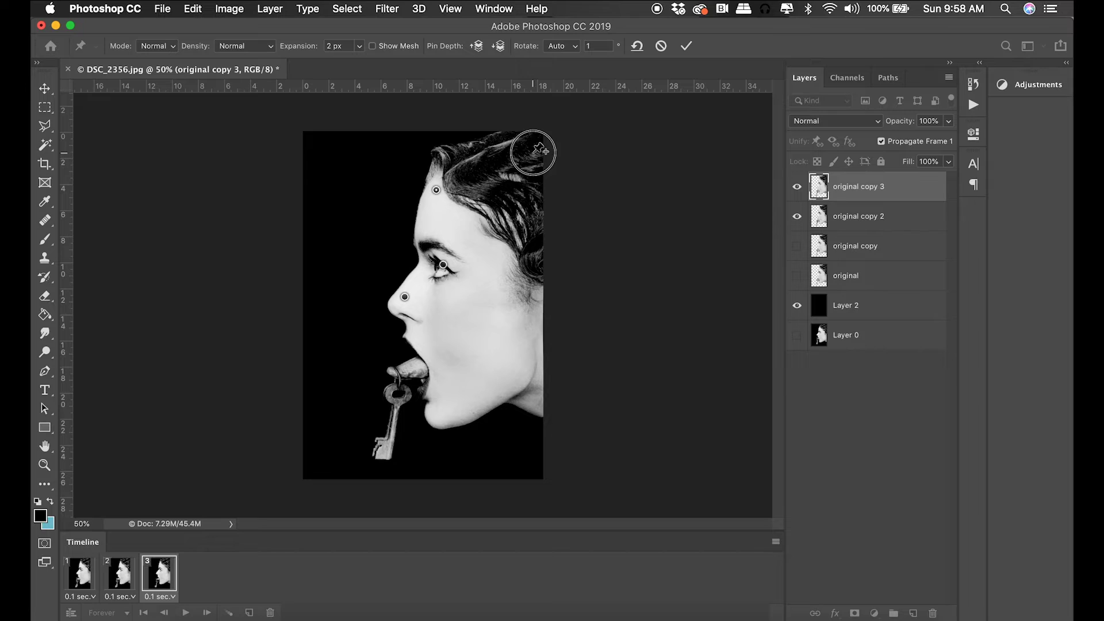
click(534, 328)
click(534, 390)
click(452, 408)
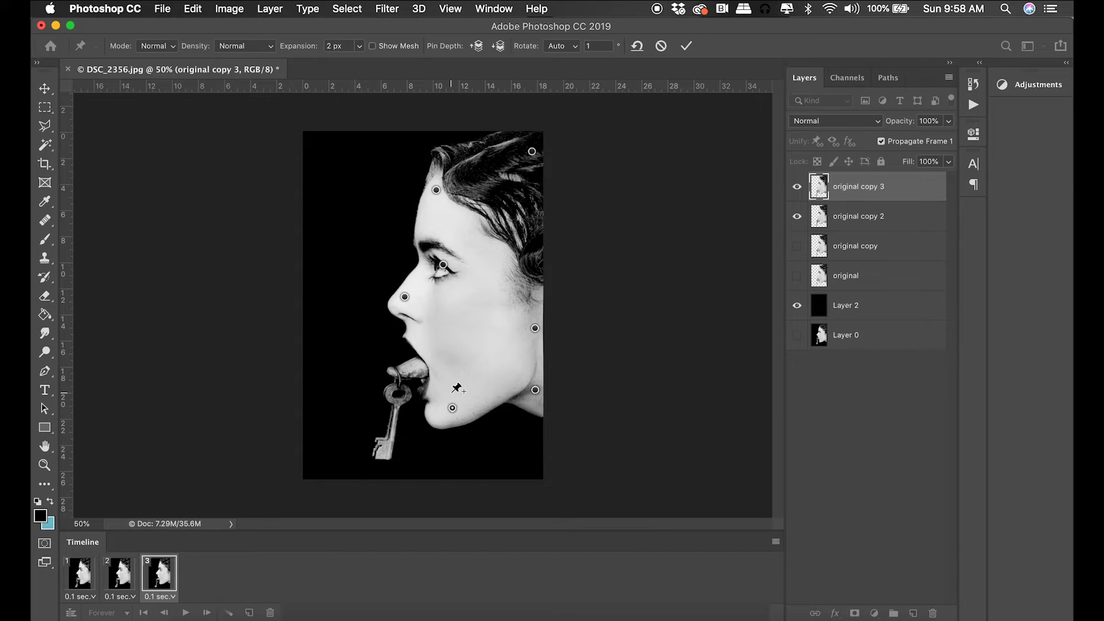
Step: Pin the key ring and swing the keys back under the chin, then commit the warp
click(399, 370)
click(437, 363)
drag(399, 371, 396, 392)
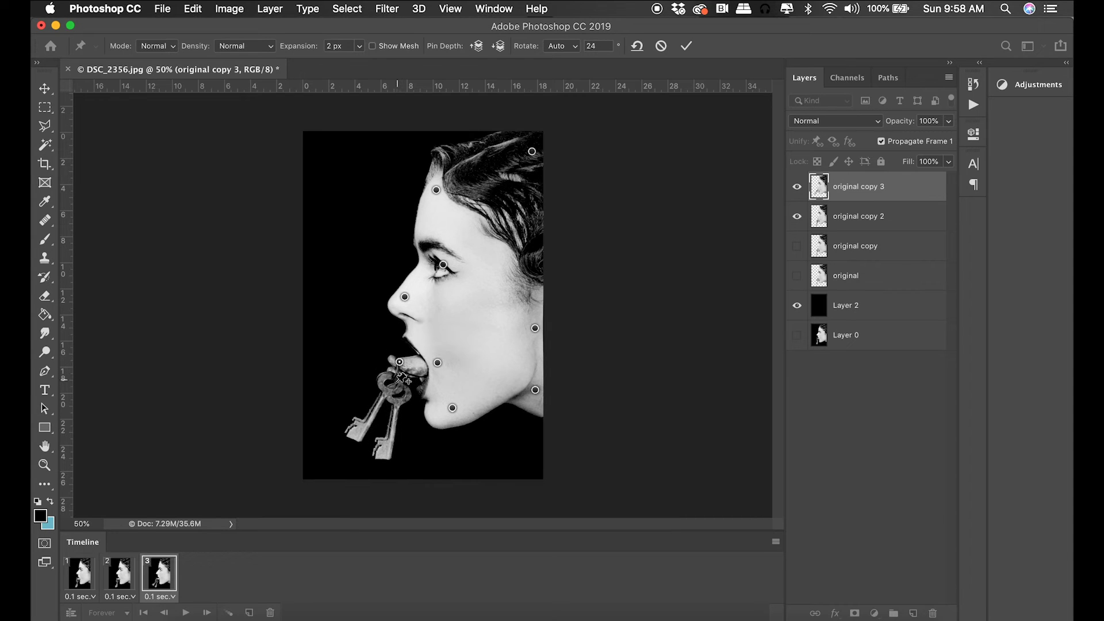
click(383, 396)
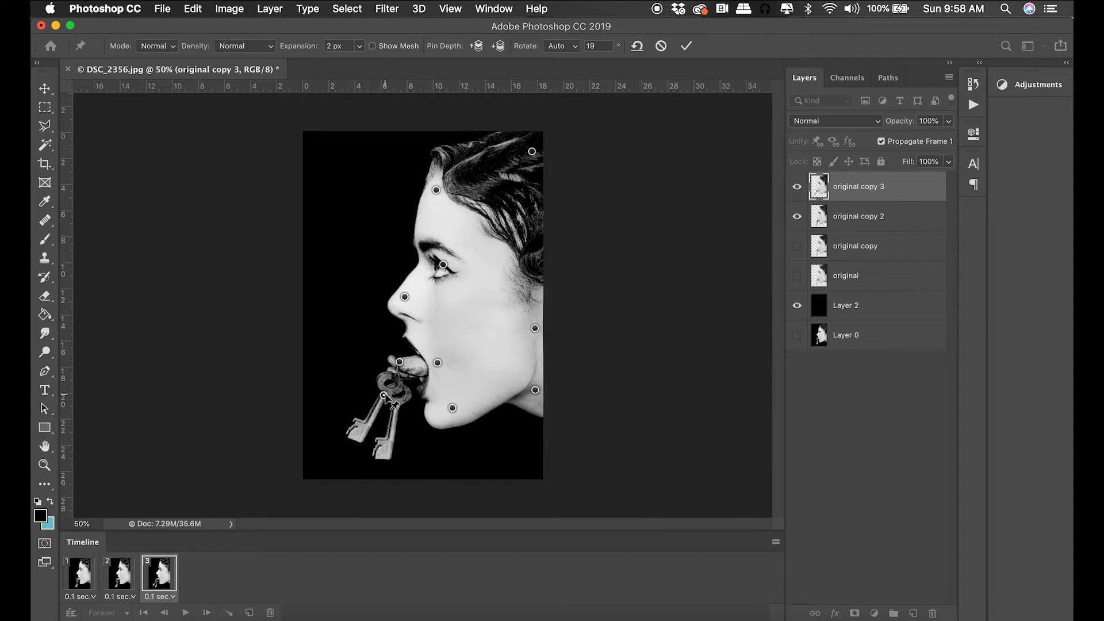
drag(383, 396, 471, 403)
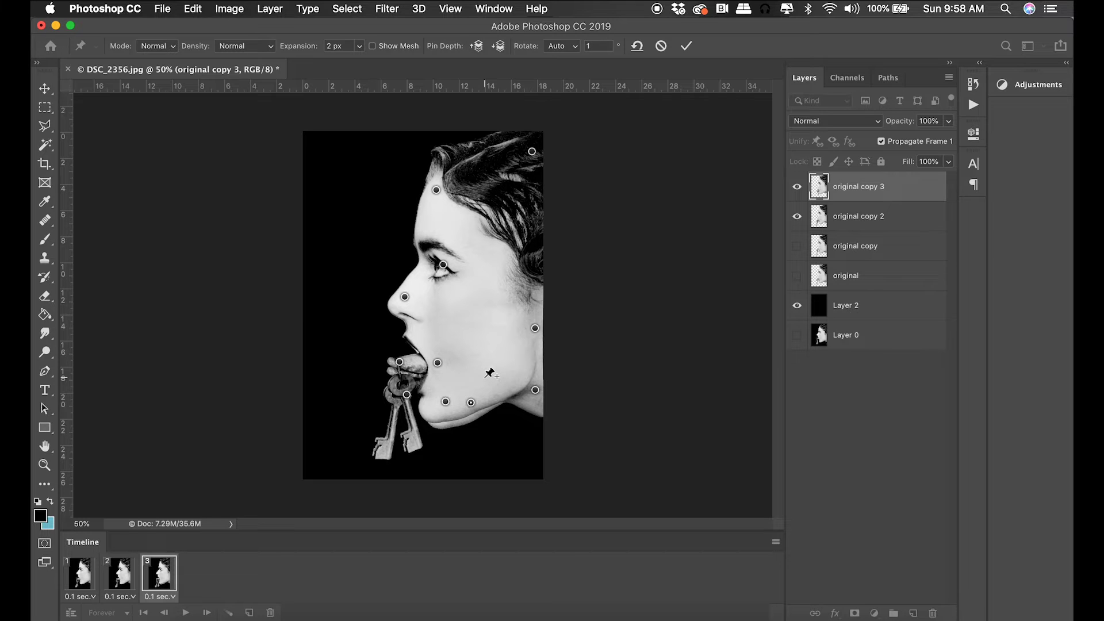
key(Return)
Step: Hide original copy 3 in frame 3 and select frame 2
key(z)
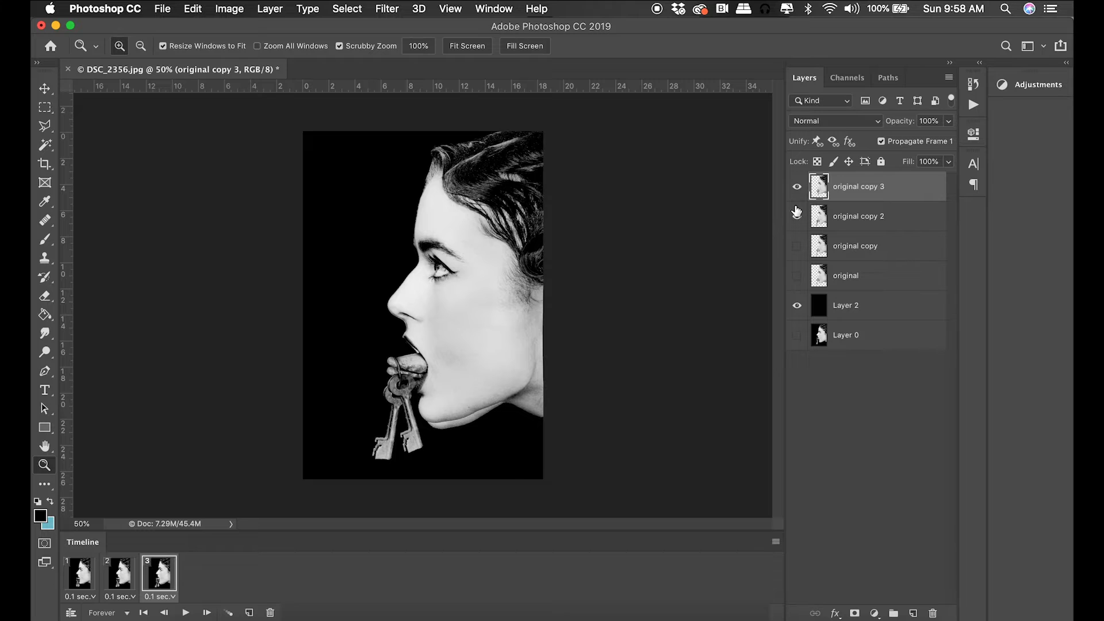
click(796, 187)
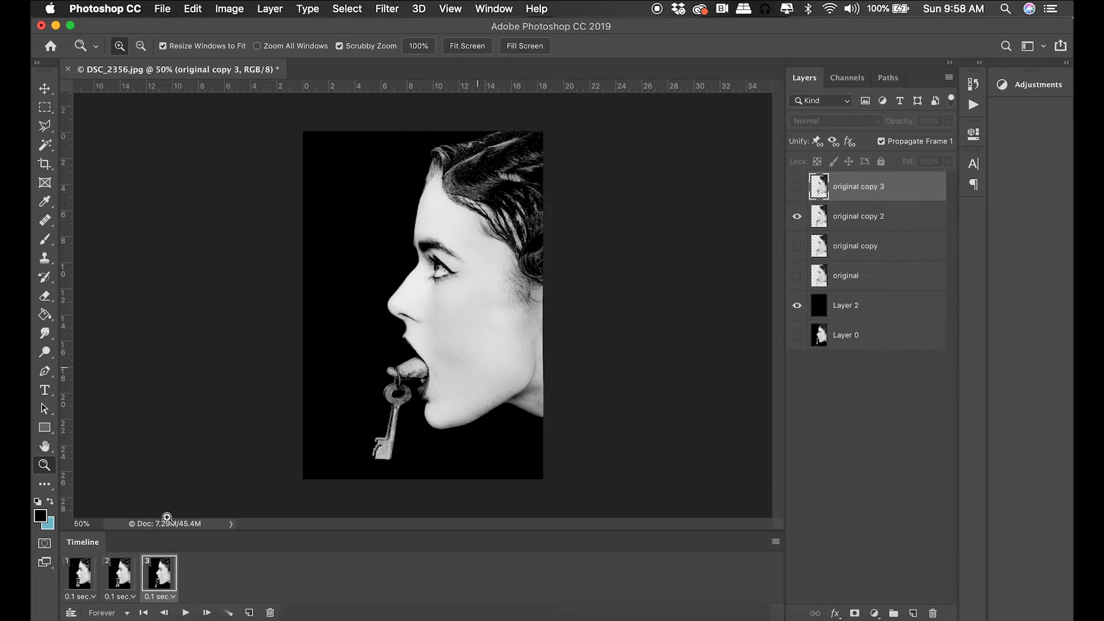
click(119, 573)
Step: Hide original copy 3 in frame 2 and add two frames showing the original copy key
click(797, 187)
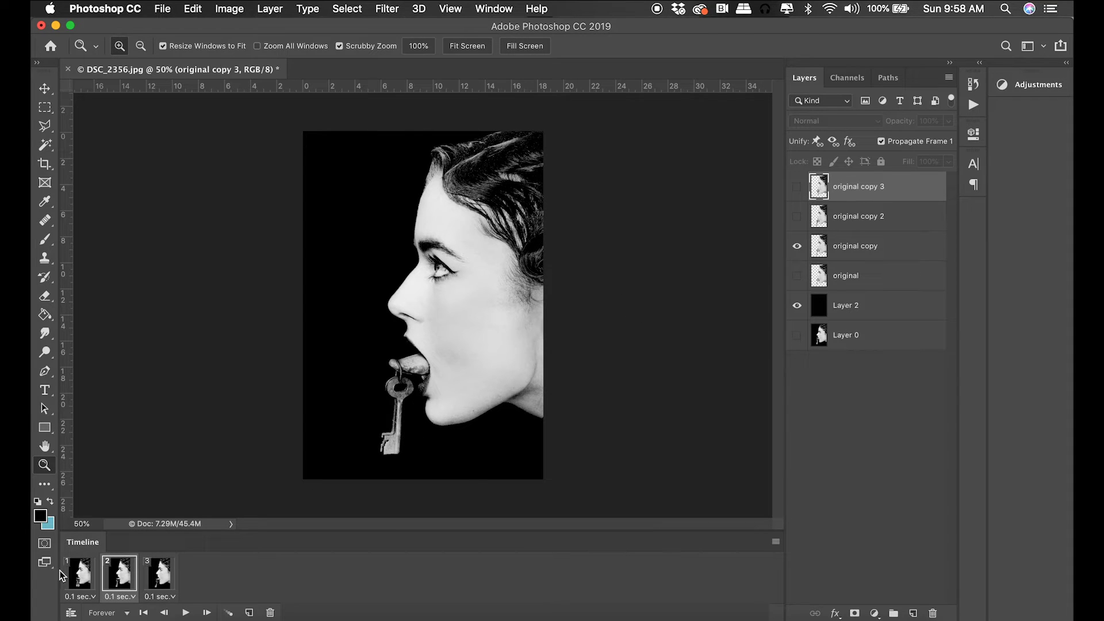
click(249, 612)
click(249, 612)
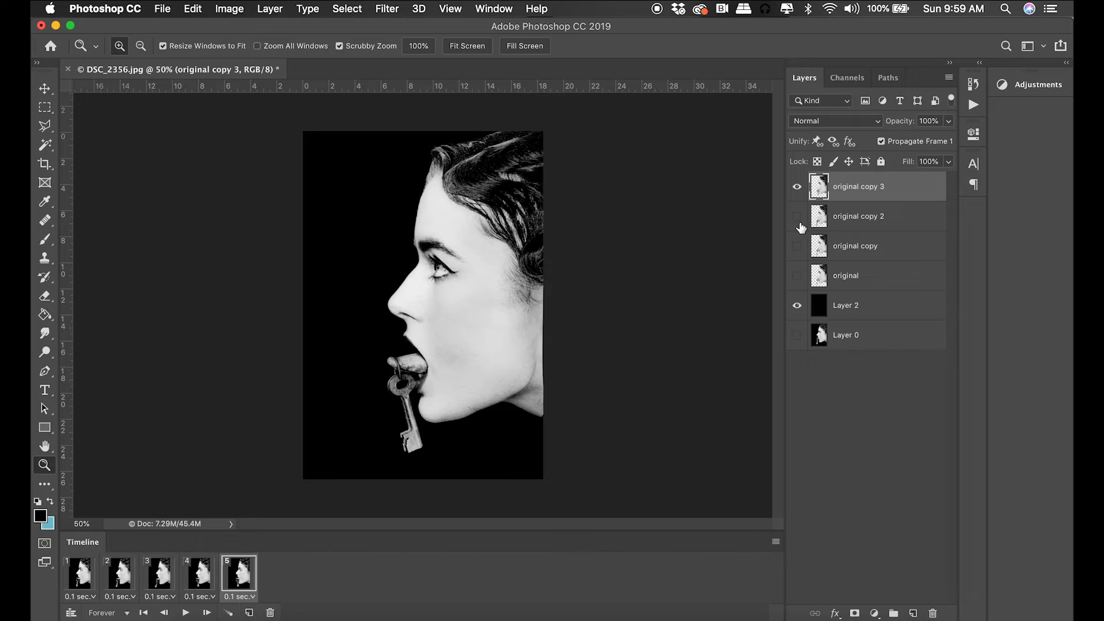
click(796, 246)
click(797, 187)
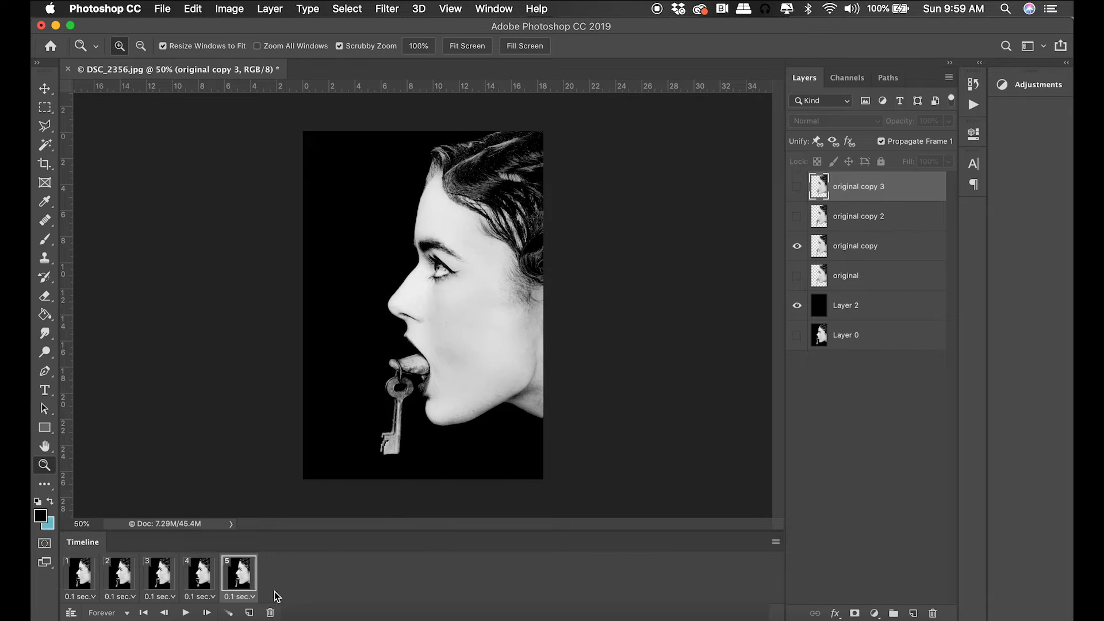
Step: Hide black Layer 2 in frames 4, 2 and 6 after a preview, then add a new layer
click(798, 307)
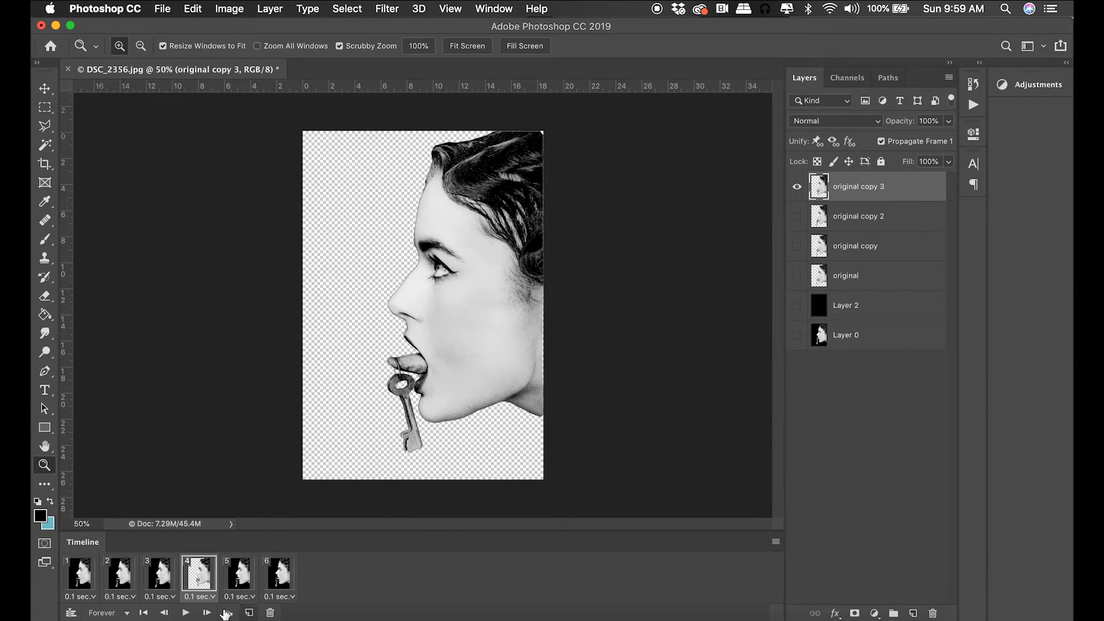
click(188, 613)
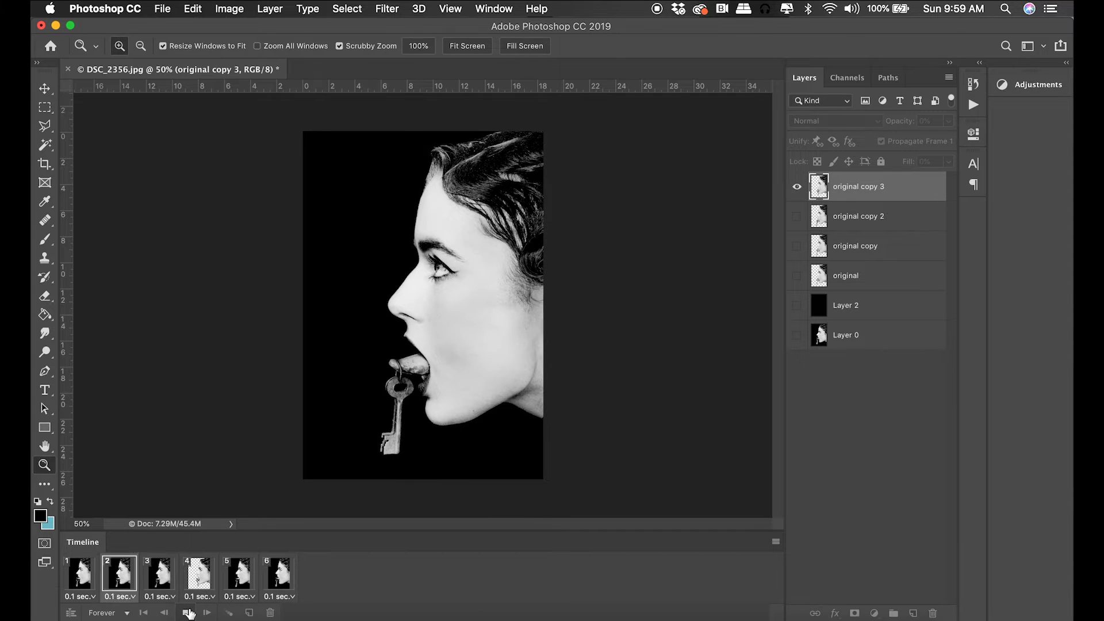
click(188, 613)
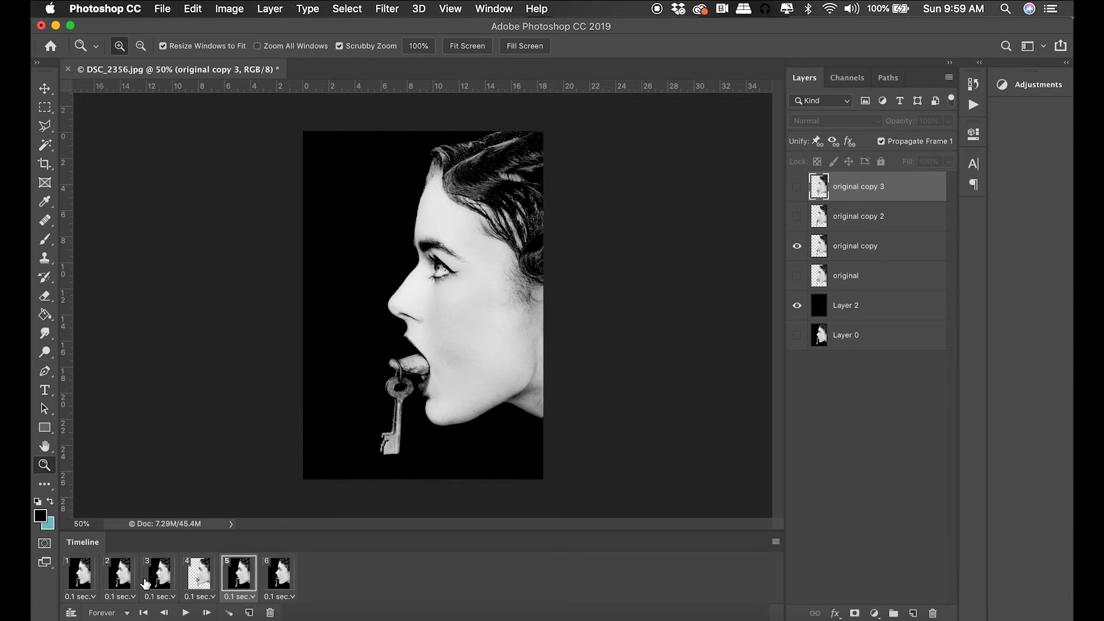
click(128, 584)
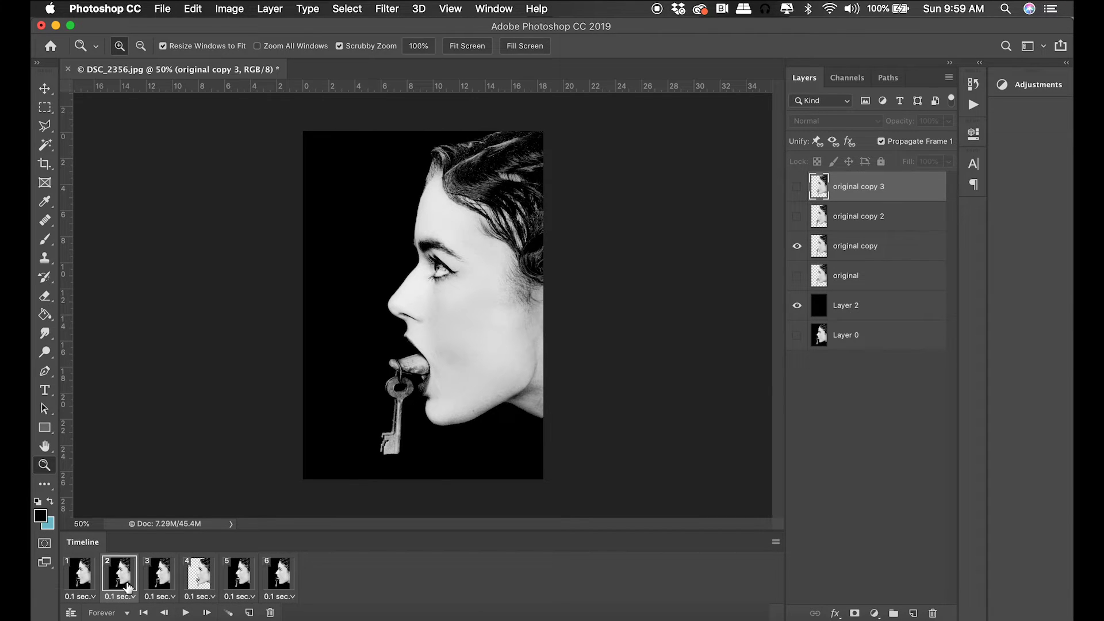
click(799, 305)
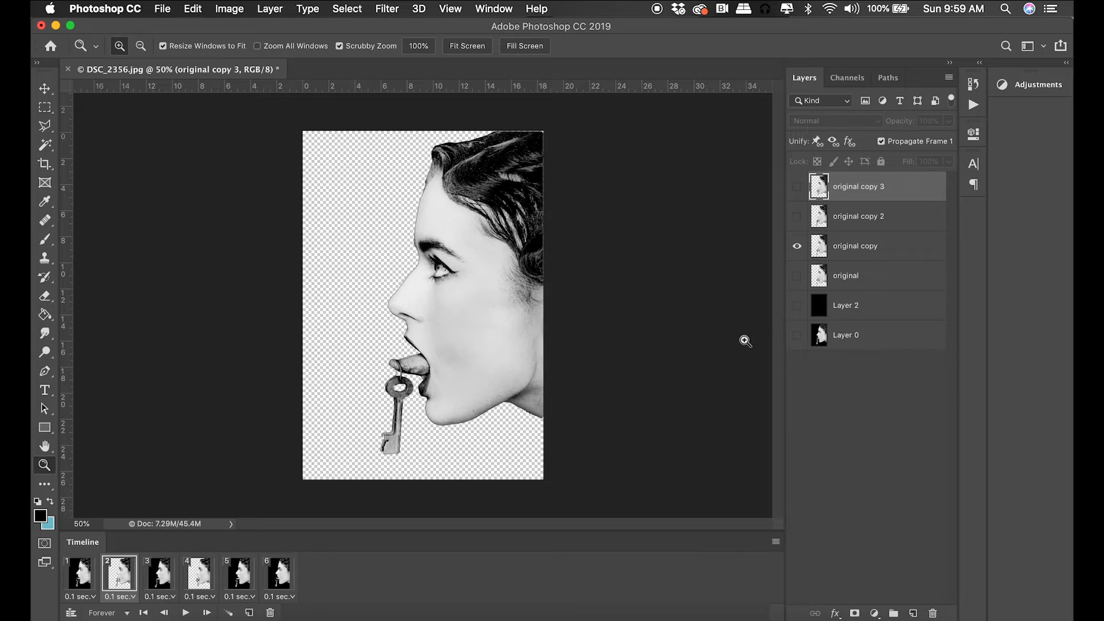
click(278, 575)
click(797, 306)
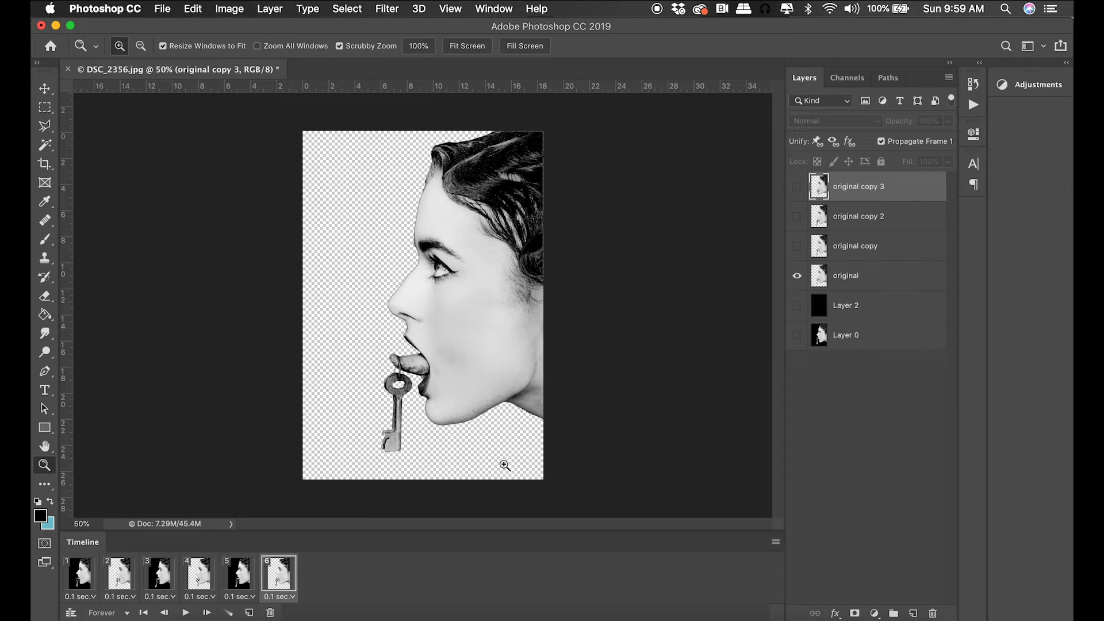
click(912, 613)
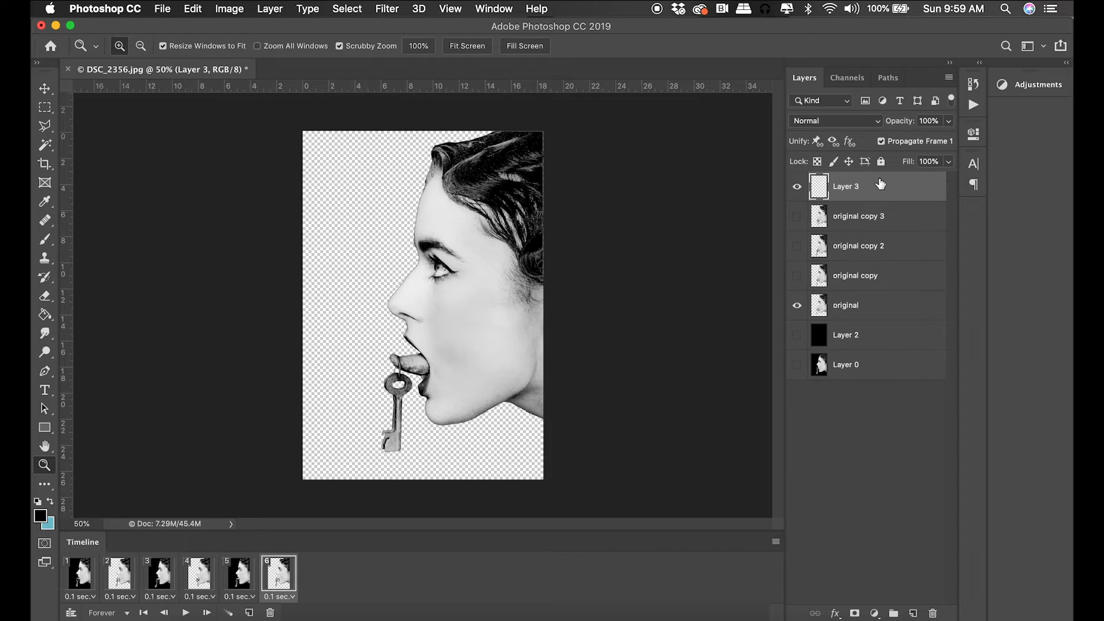
Step: Move Layer 3 to the bottom and fill it with light grey sampled from the face
drag(887, 185, 889, 391)
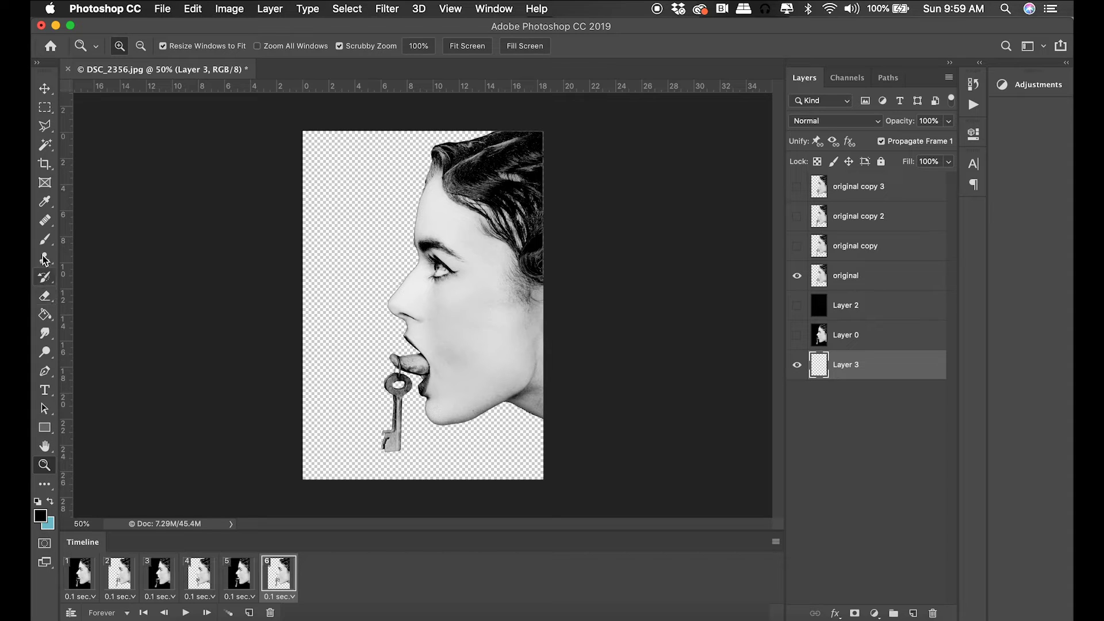
click(48, 203)
click(465, 349)
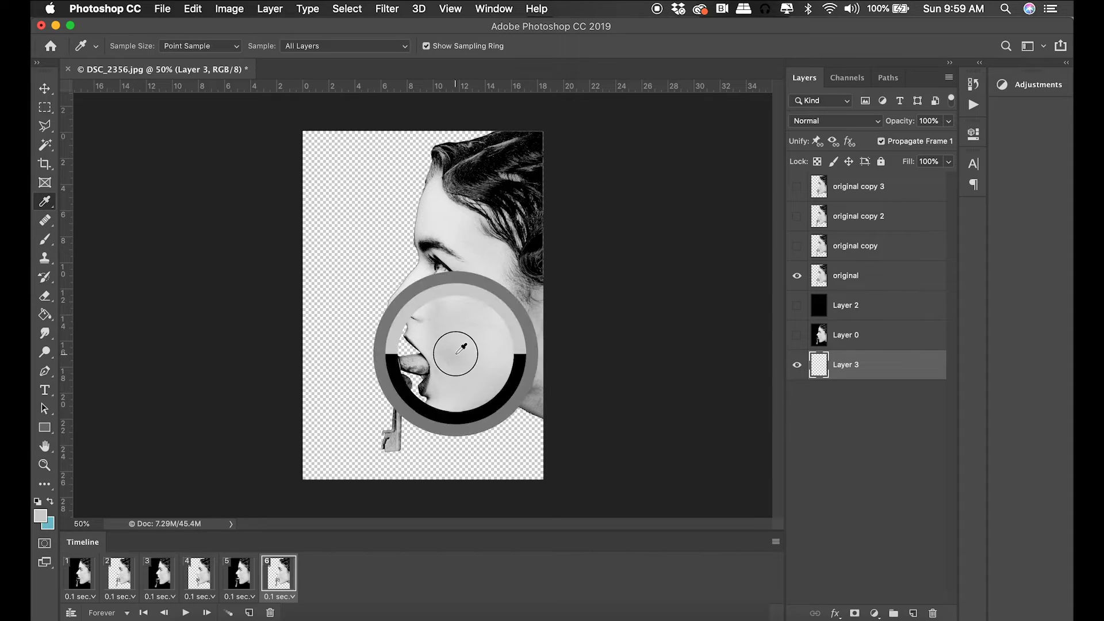
click(45, 314)
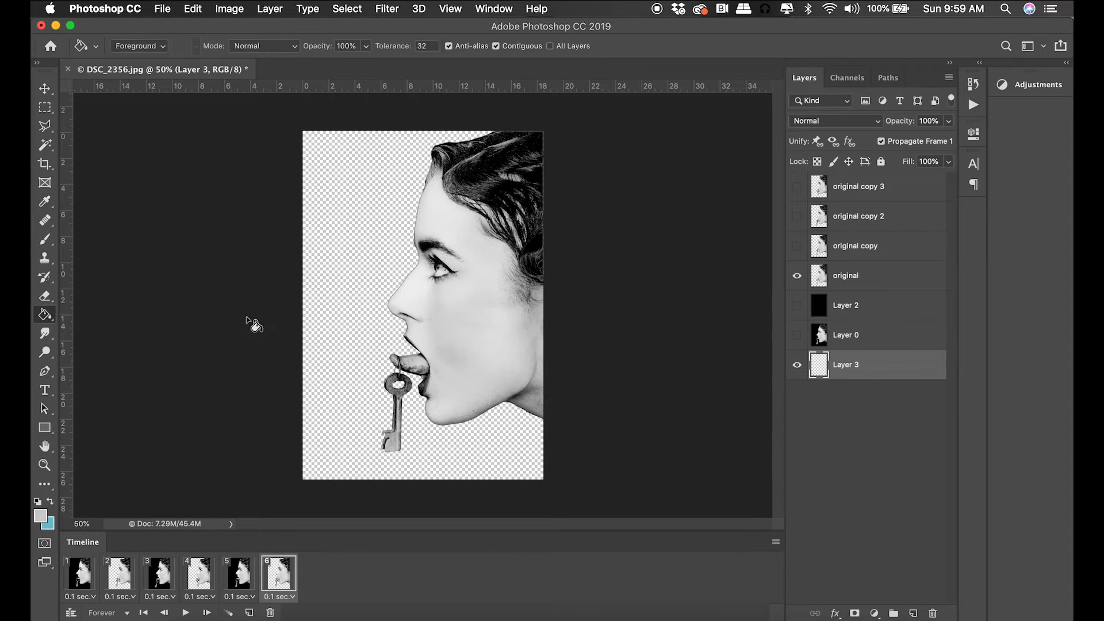
click(370, 308)
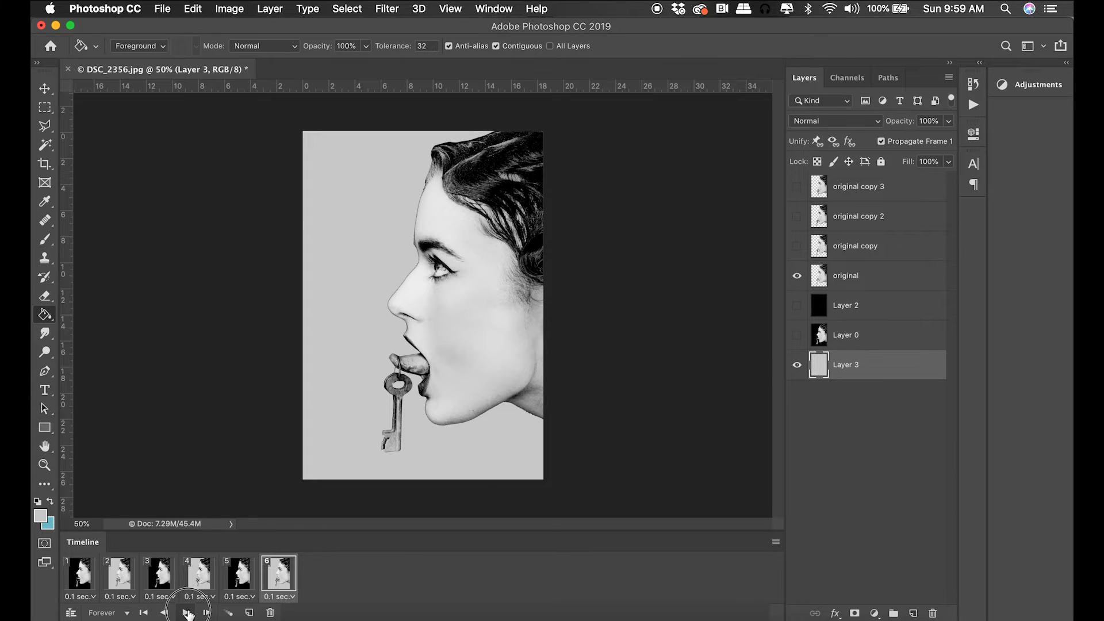
Step: Preview the animation, then select black Layer 2 and return to frame 1
click(185, 613)
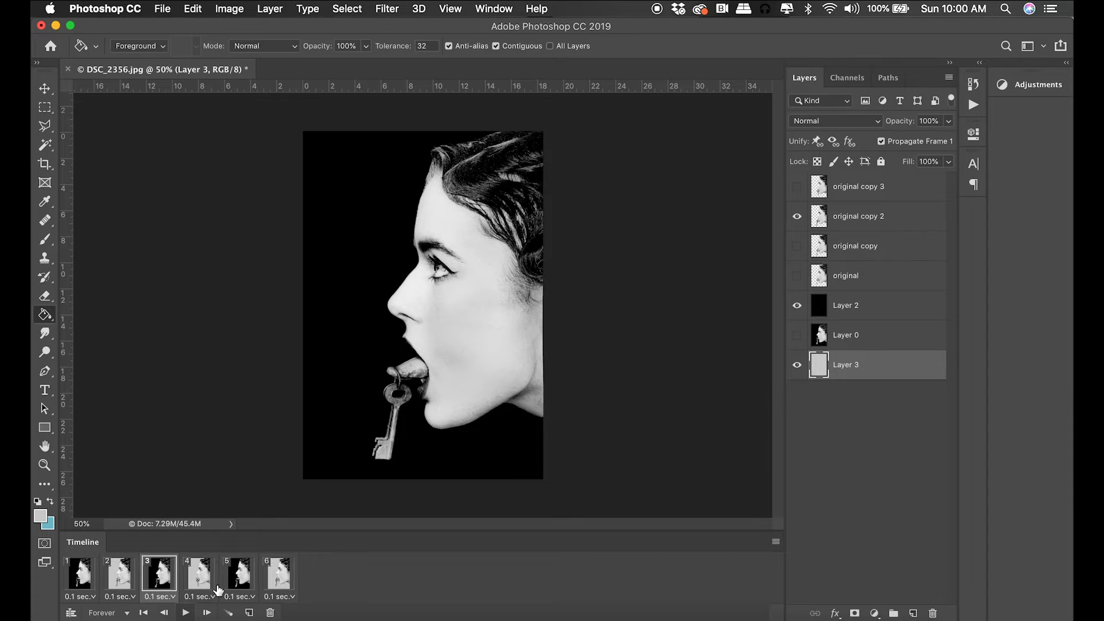
click(186, 613)
click(119, 582)
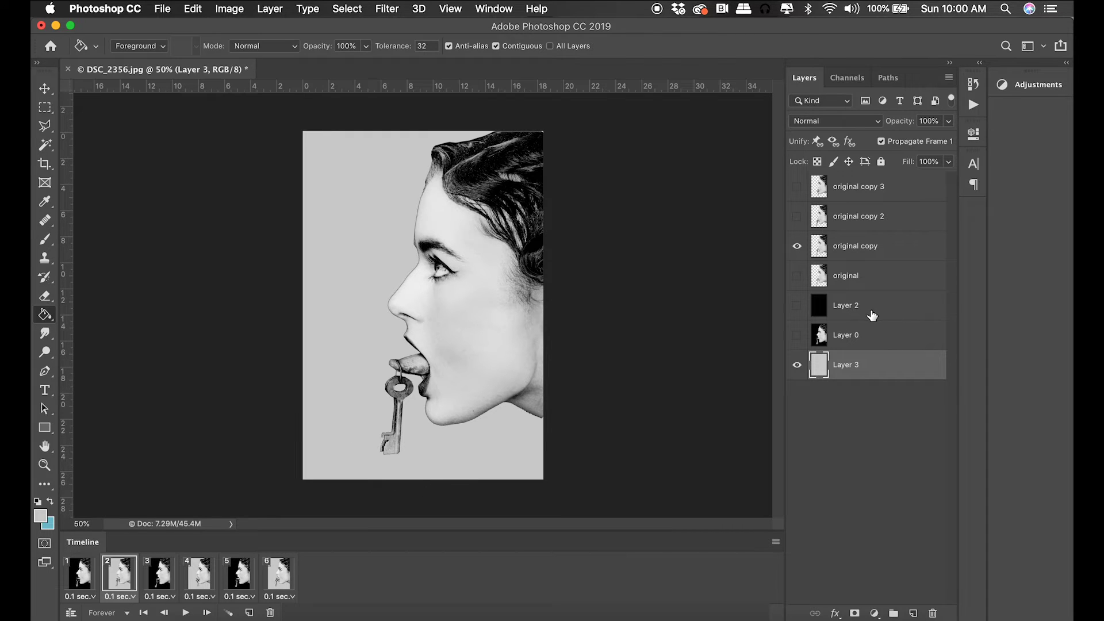
click(892, 307)
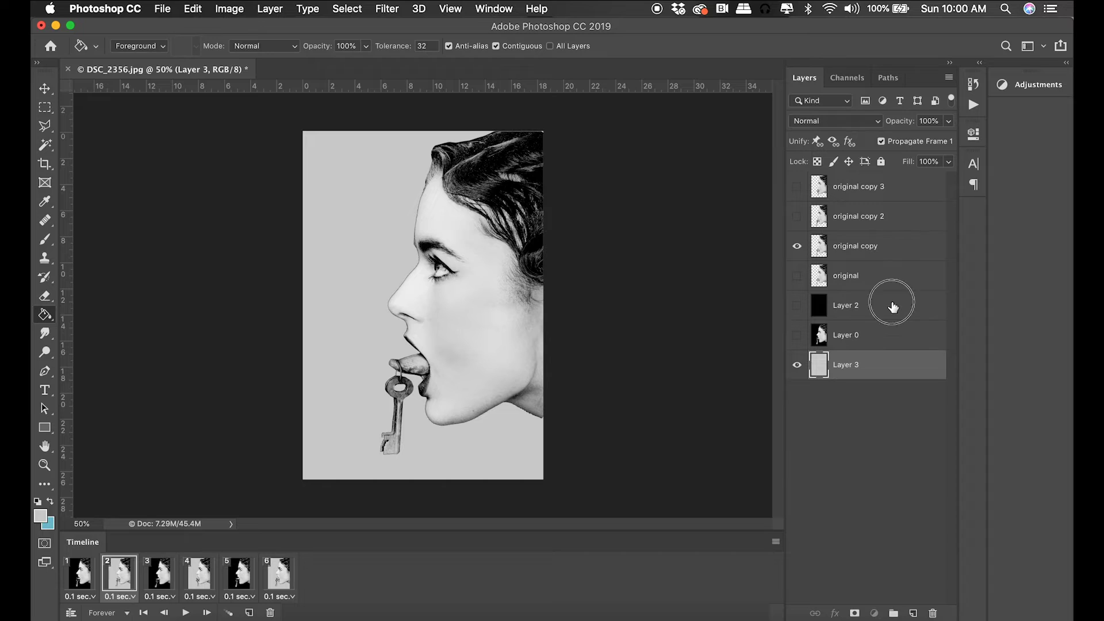
click(80, 581)
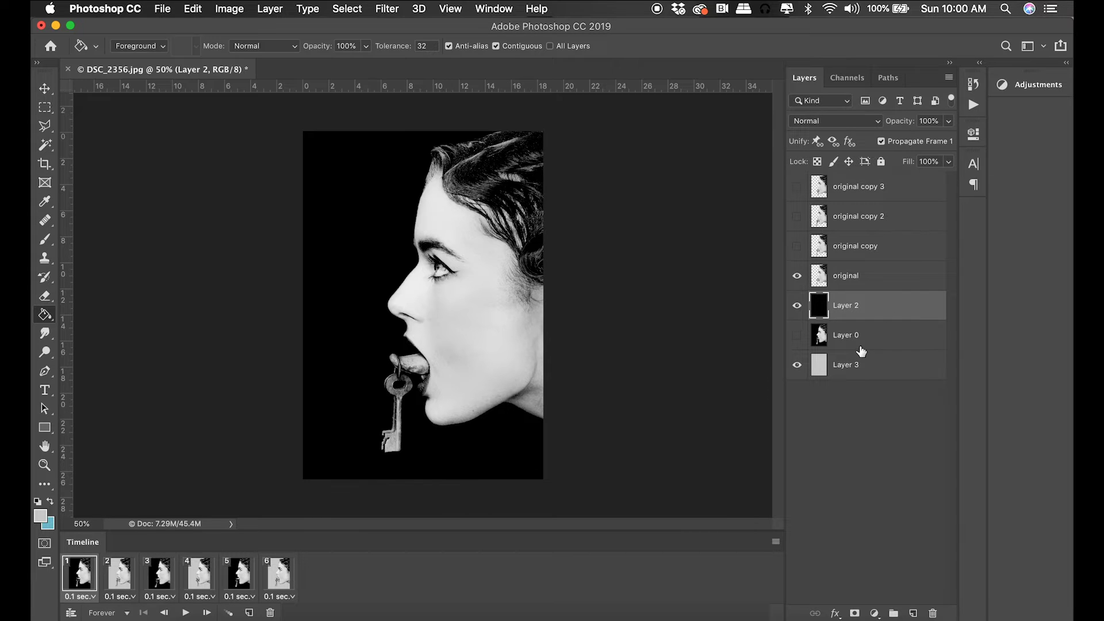
Step: With Layers 2 and 3 selected, tween 3 in-between frames after frame 1
super+click(872, 368)
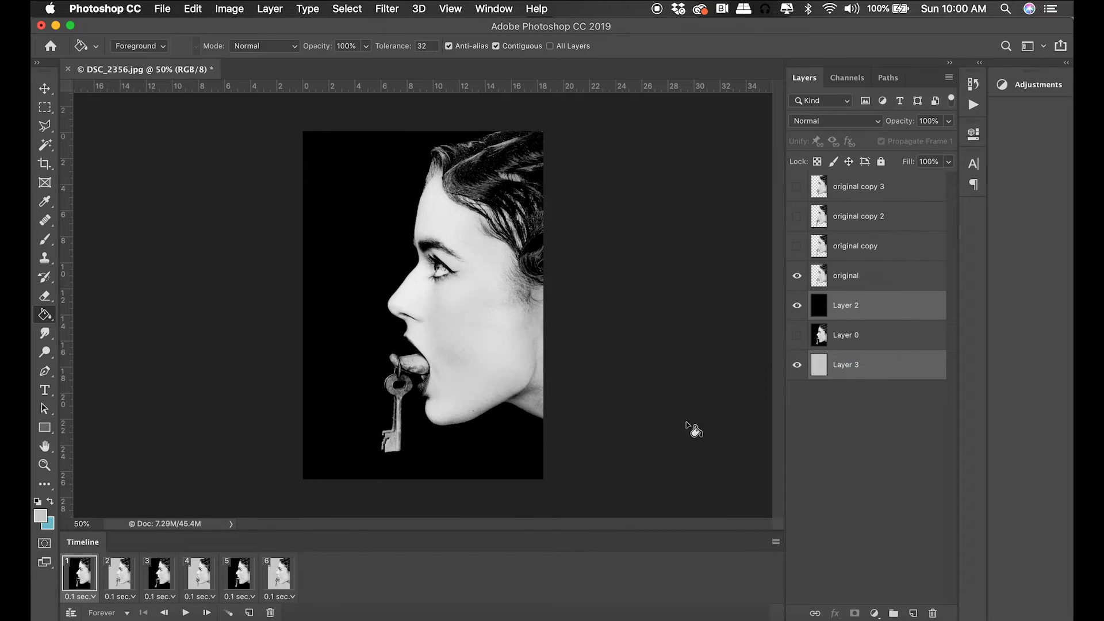
click(228, 613)
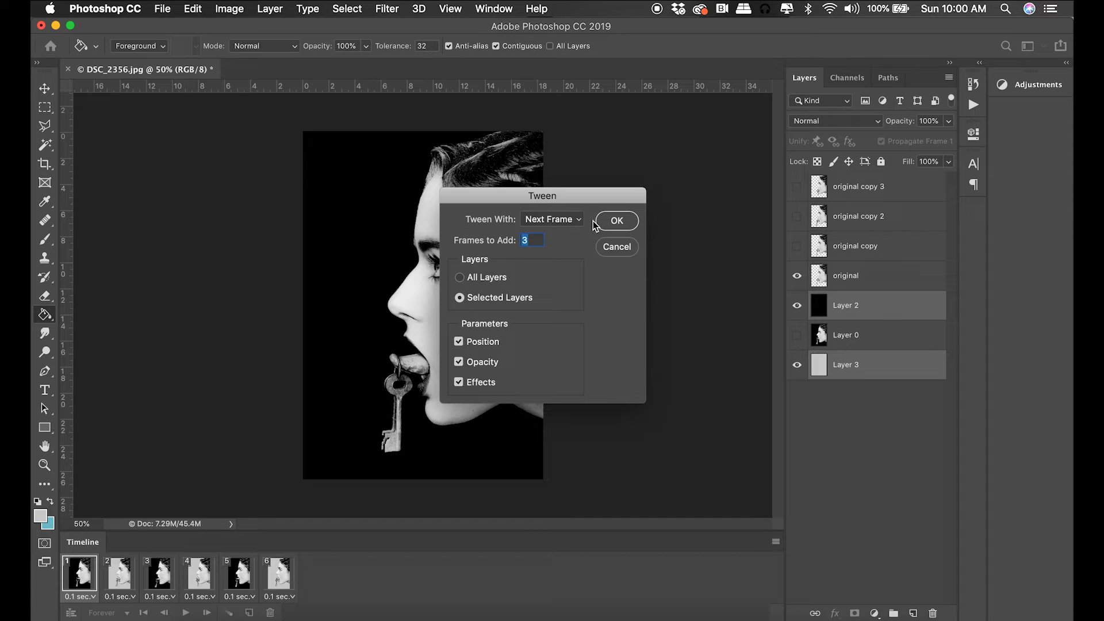
click(614, 221)
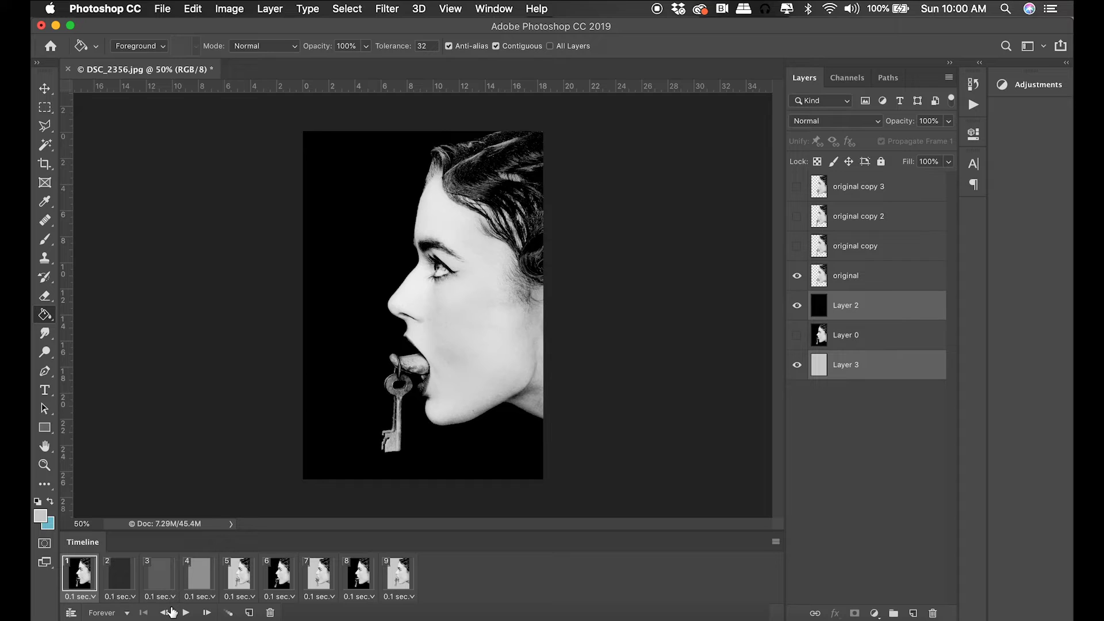
Step: Make the portrait visible in tweened frames 3 and 4, then replay from frame 1
click(184, 613)
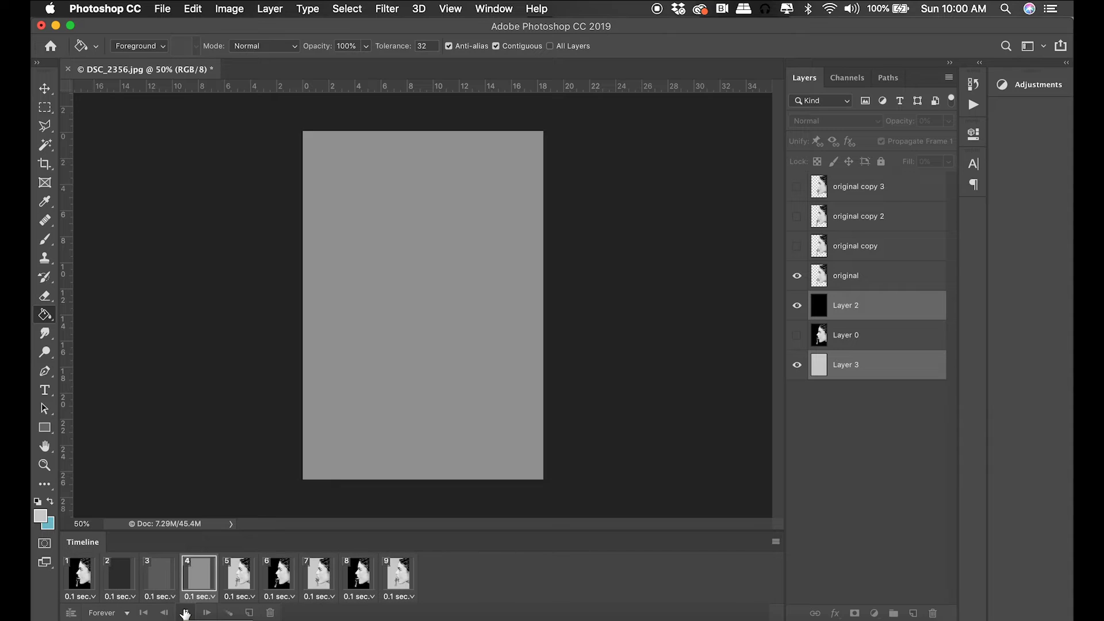
click(125, 590)
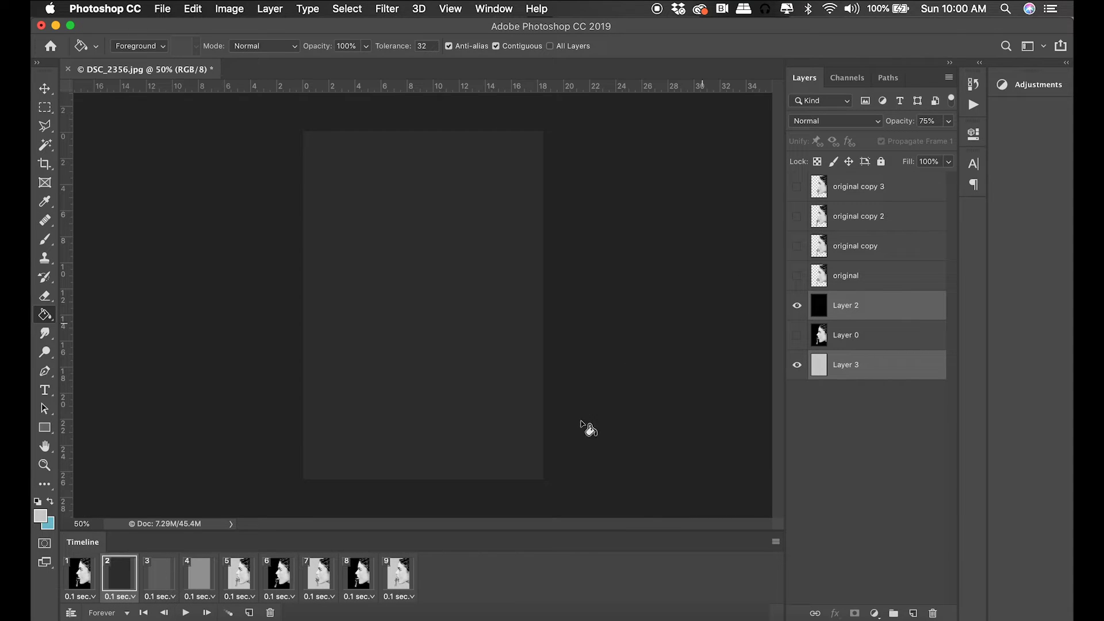
click(169, 576)
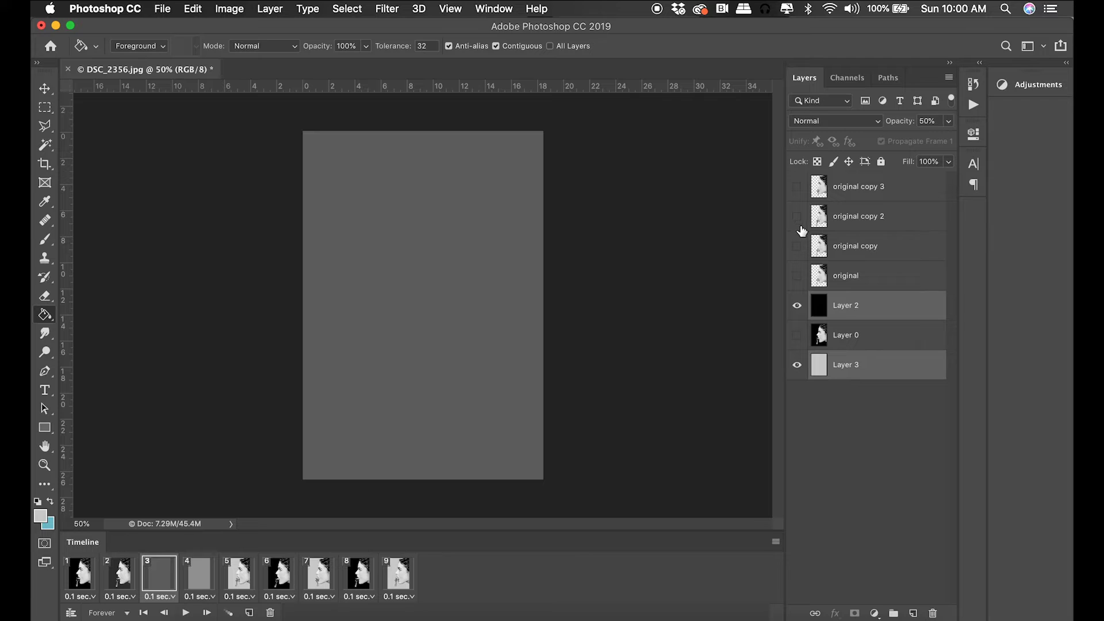
click(797, 218)
click(204, 577)
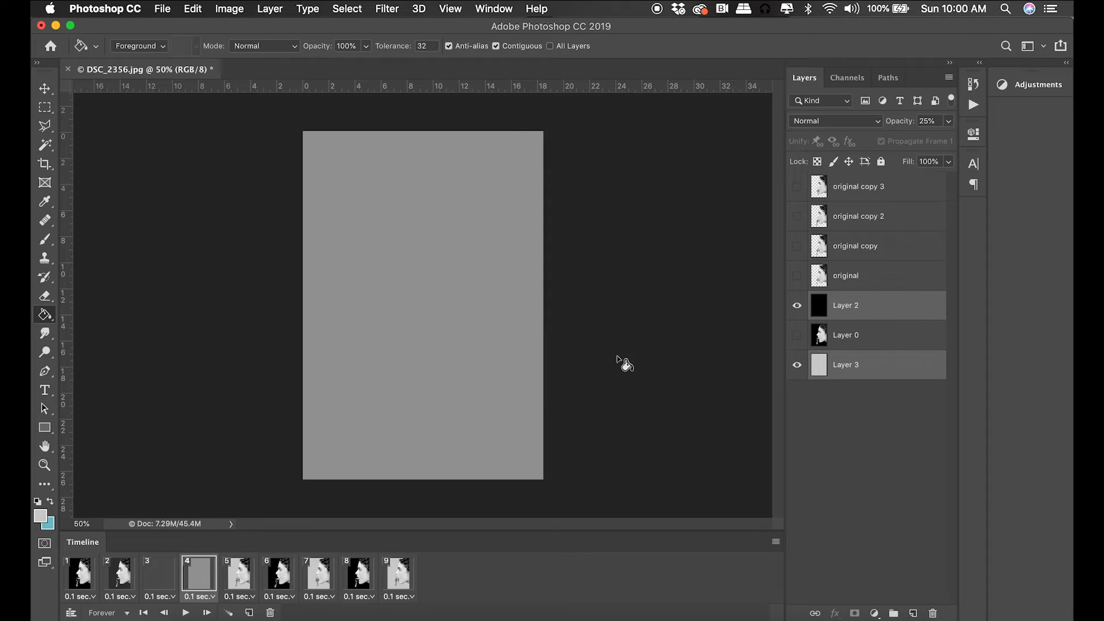
click(797, 187)
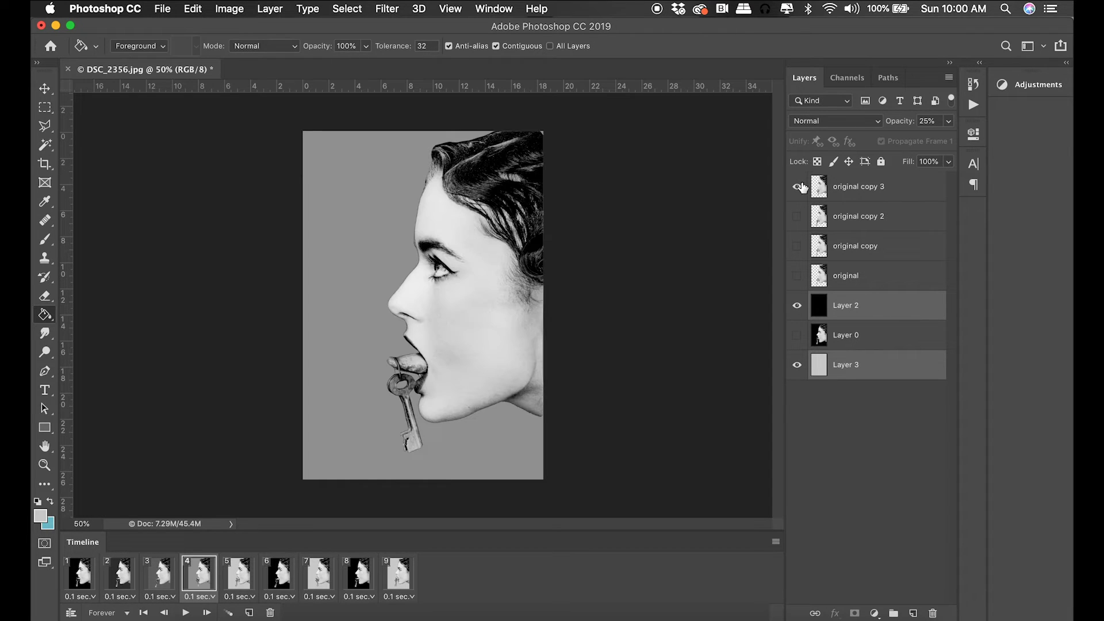
click(81, 578)
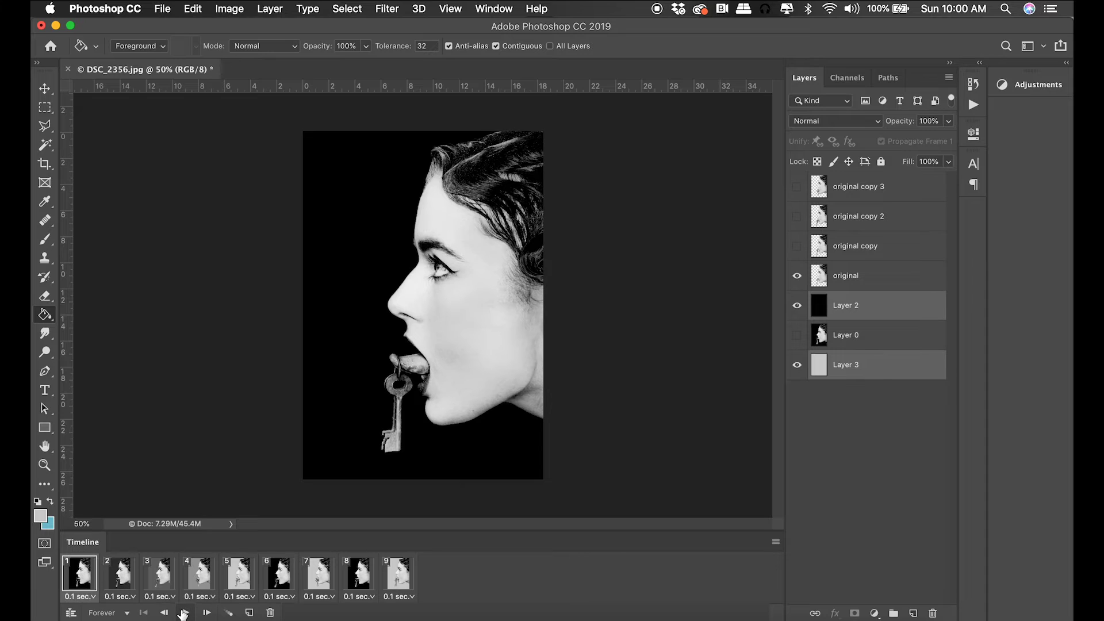
click(185, 612)
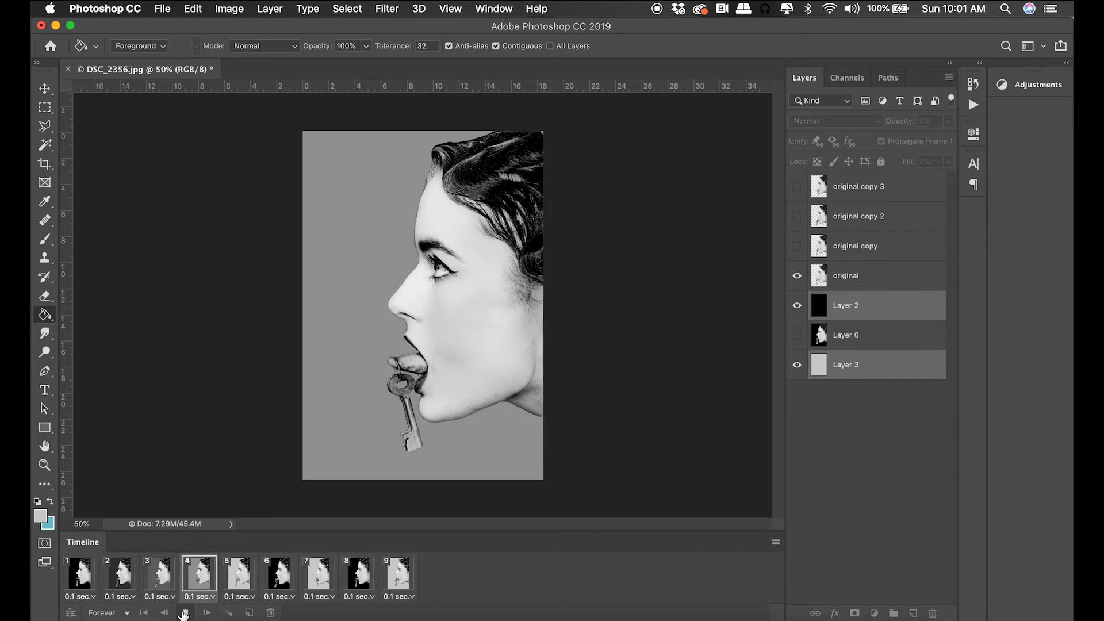
Step: Set the current layer's opacity to 89%, then Layer 3 to 100% in frame 3
click(184, 613)
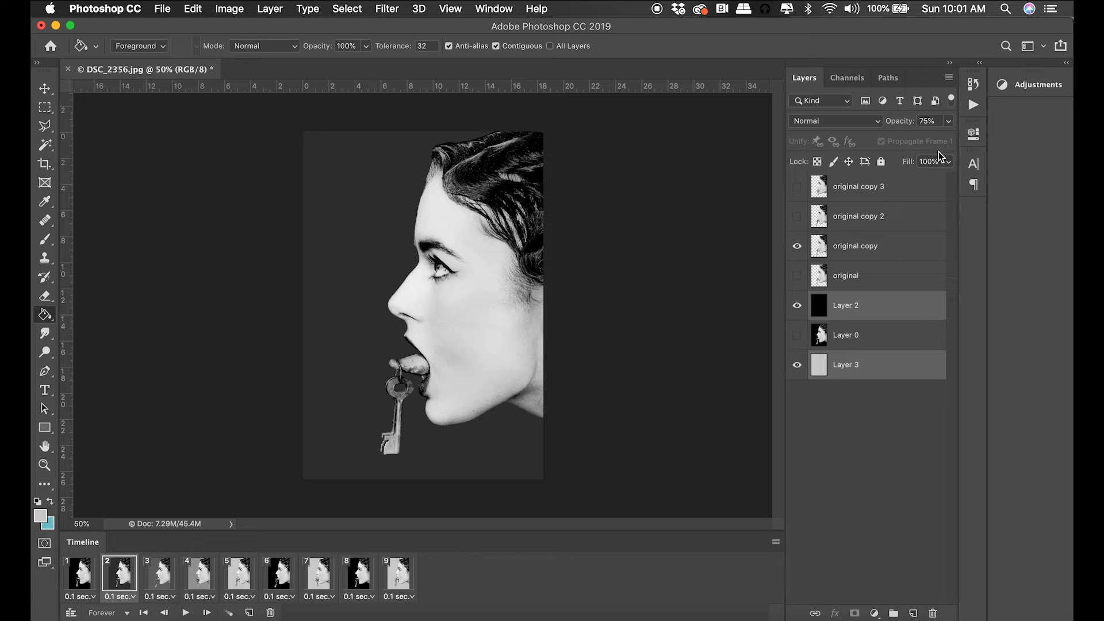
click(948, 128)
drag(936, 140, 941, 143)
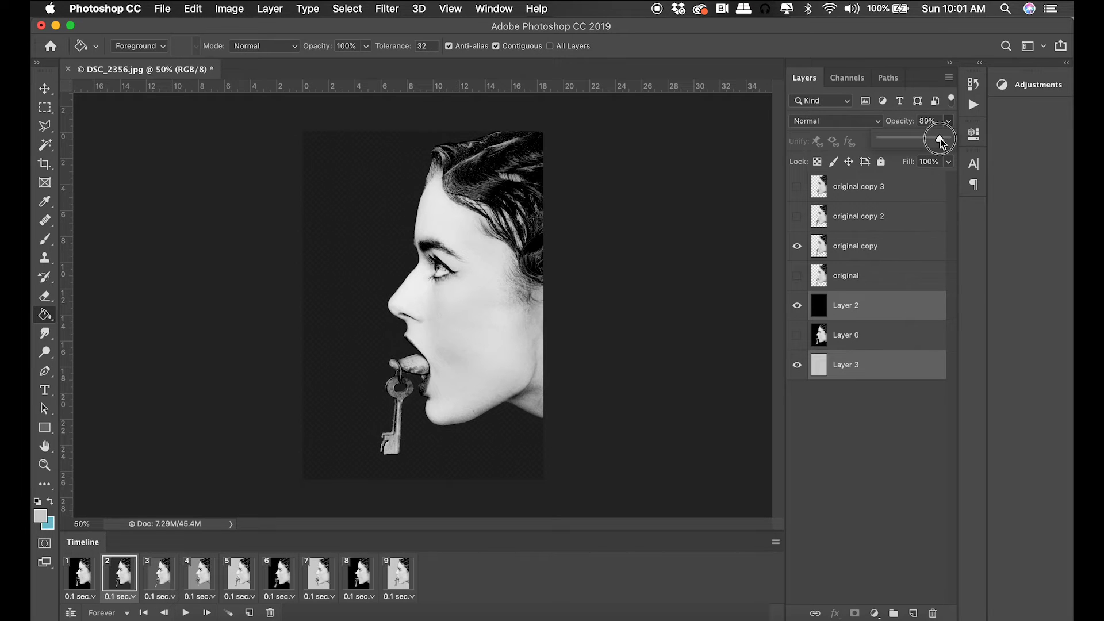
click(148, 585)
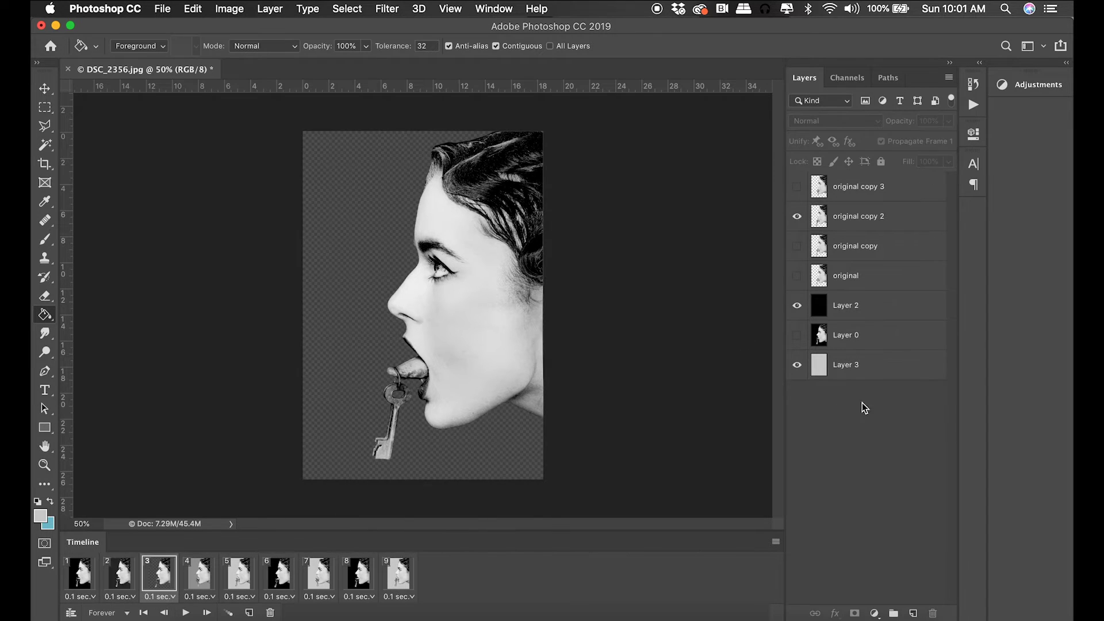
click(878, 370)
click(948, 120)
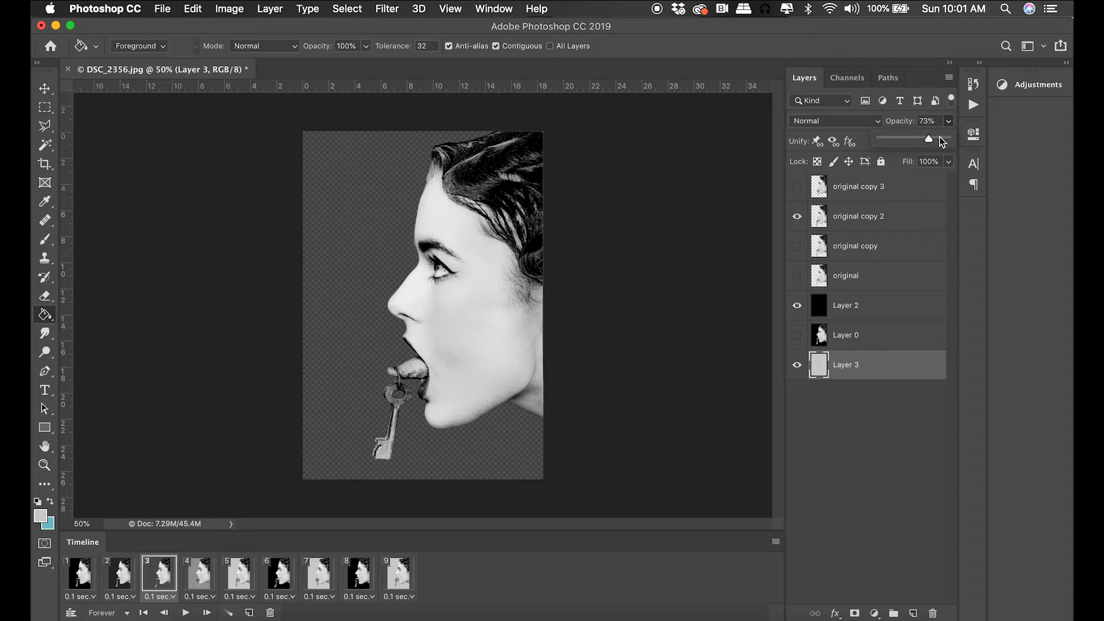
drag(942, 141, 920, 140)
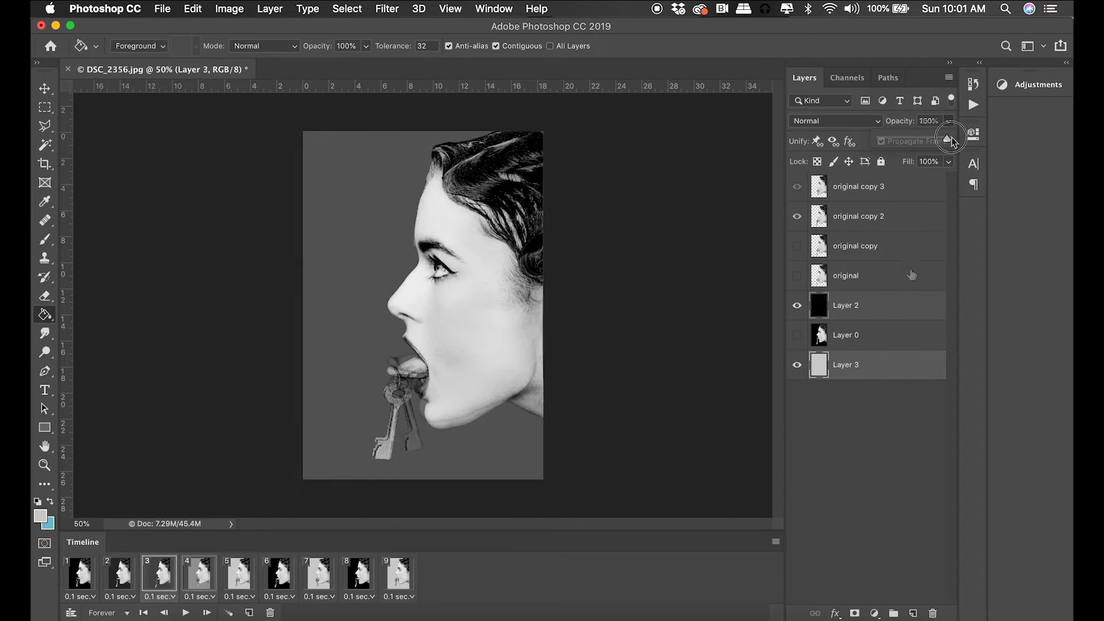
Step: Set black Layer 2 to 48% opacity in frame 4, then replay from frame 1
click(199, 575)
click(878, 305)
click(948, 121)
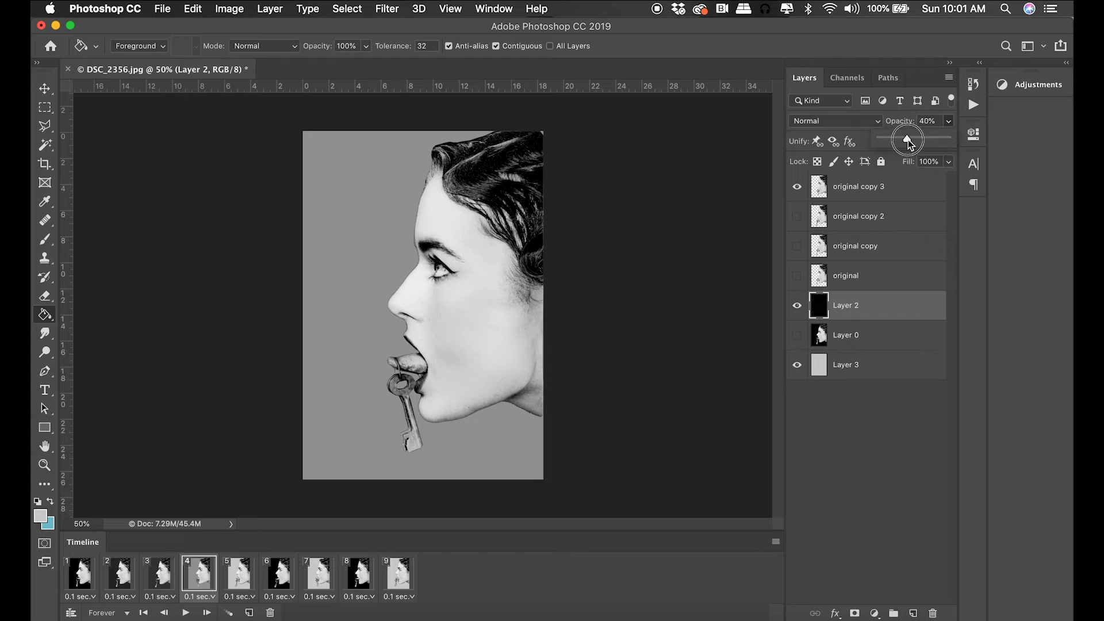
drag(898, 139, 914, 142)
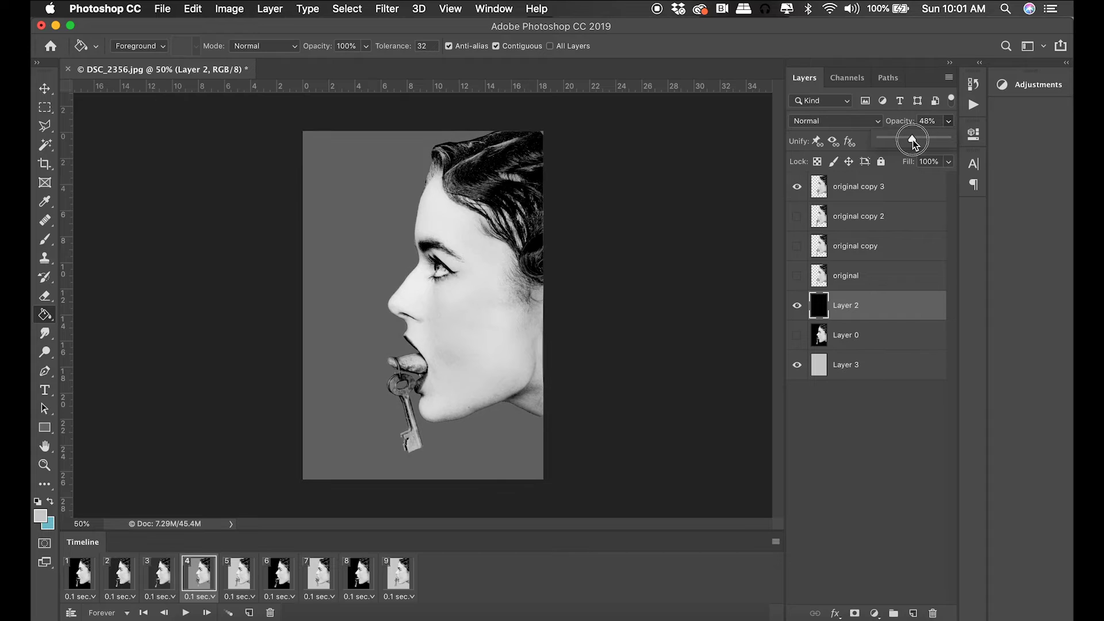
click(241, 585)
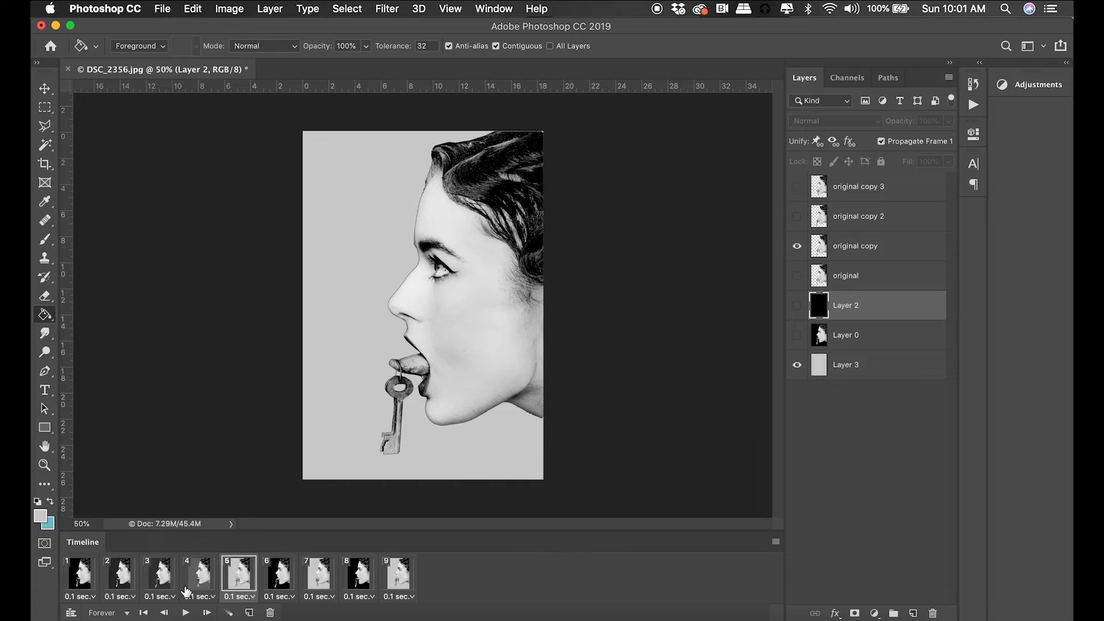
click(186, 591)
click(143, 612)
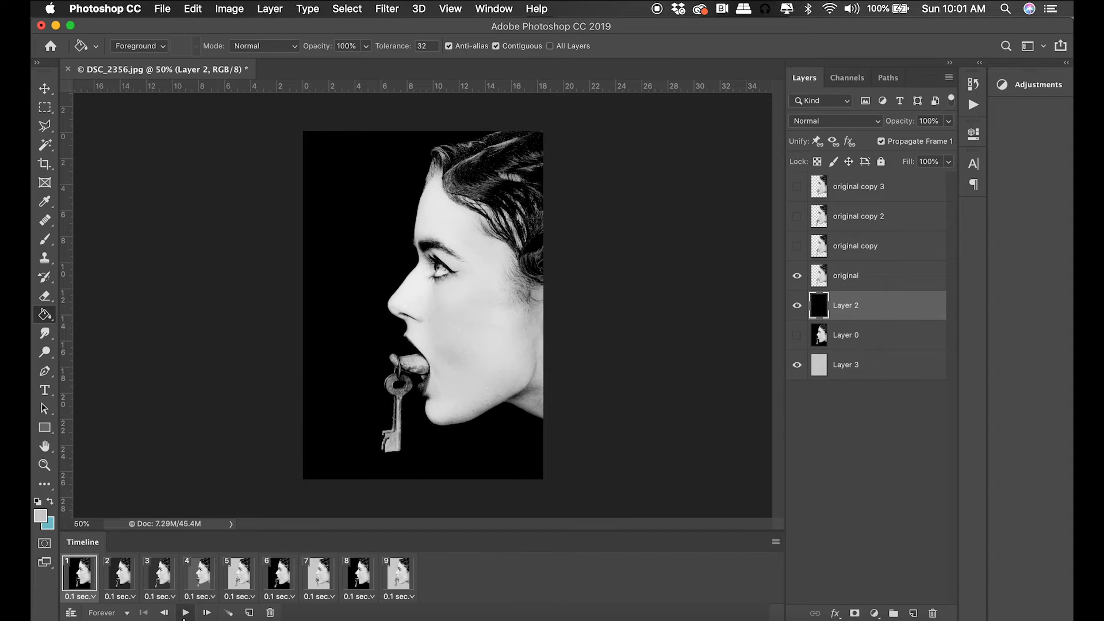
click(185, 612)
Step: Stop on frame 2 and set Layer 3's opacity to 100% there
click(114, 587)
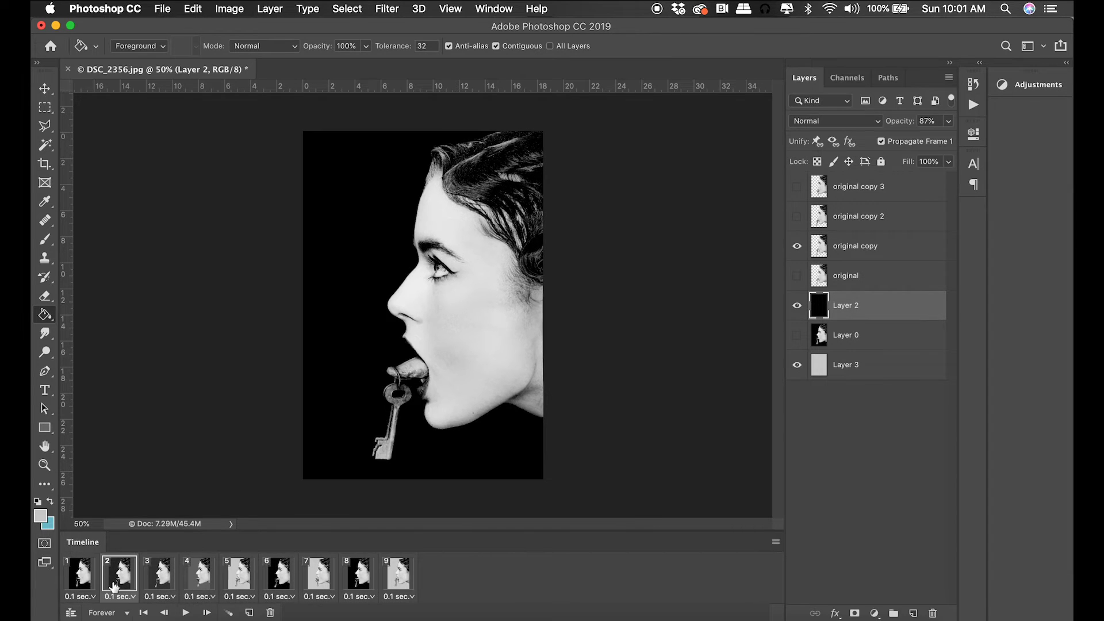
click(903, 375)
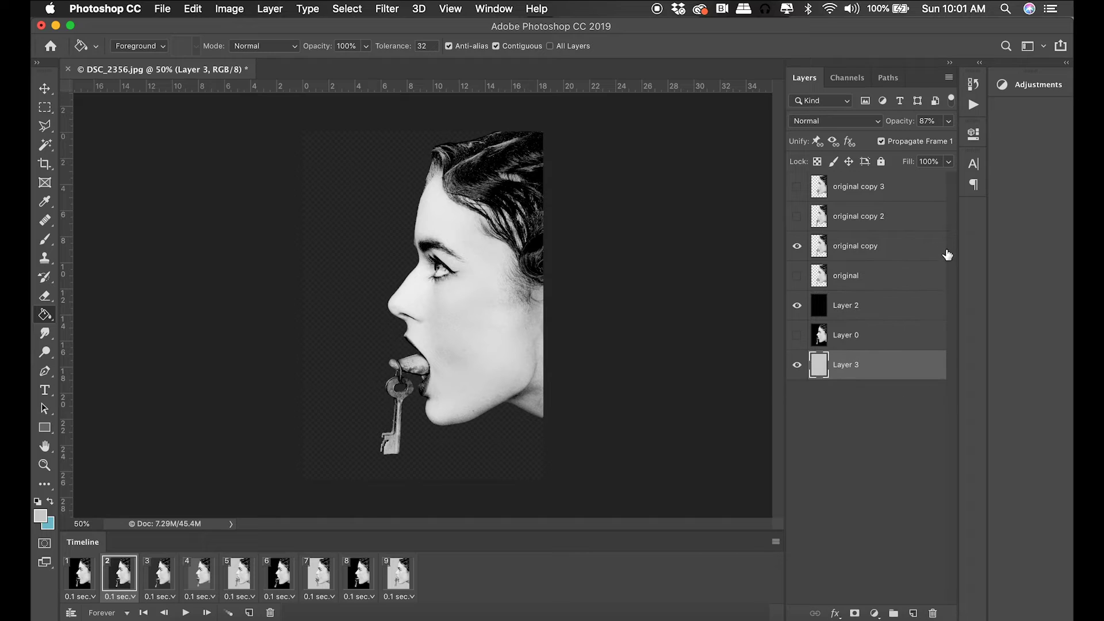
click(948, 121)
drag(939, 139, 956, 138)
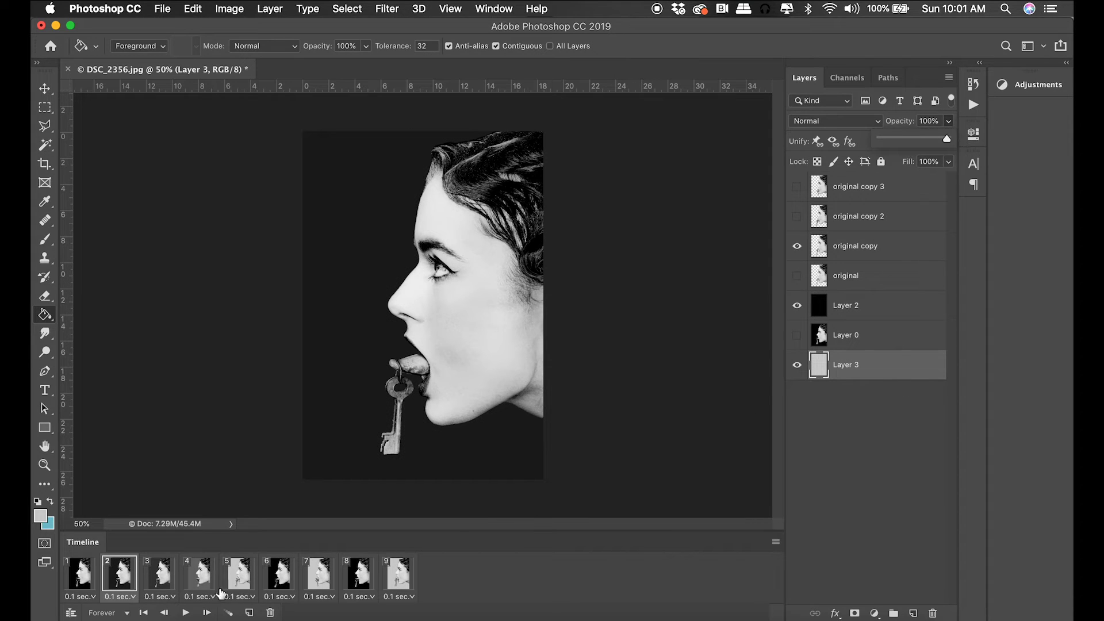
Step: Review frames 3 through 6 one by one
click(164, 582)
click(195, 580)
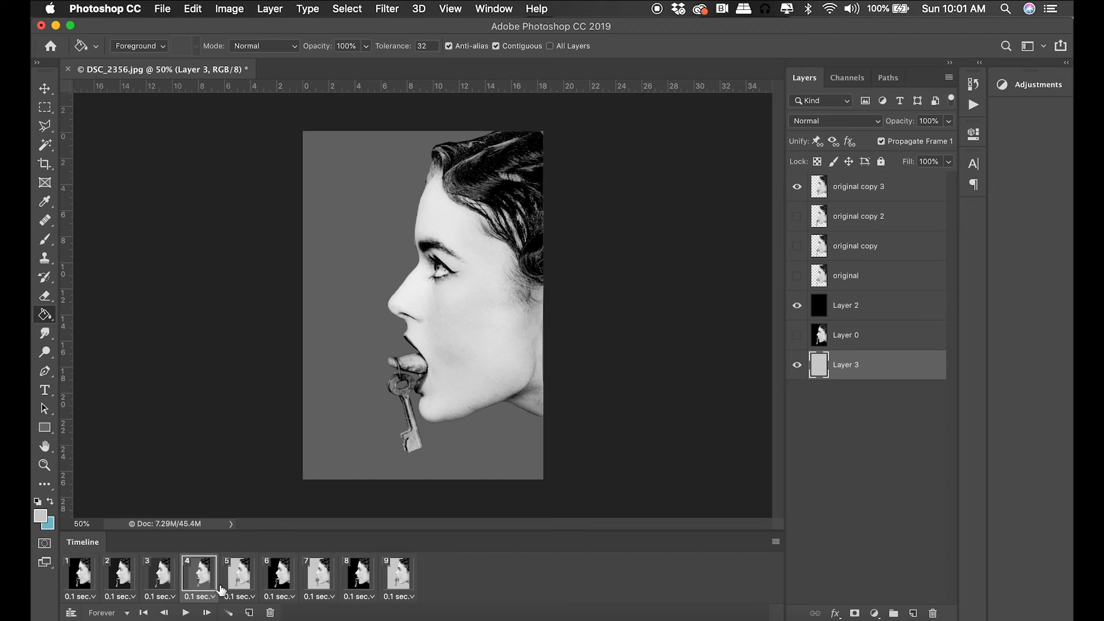
click(244, 583)
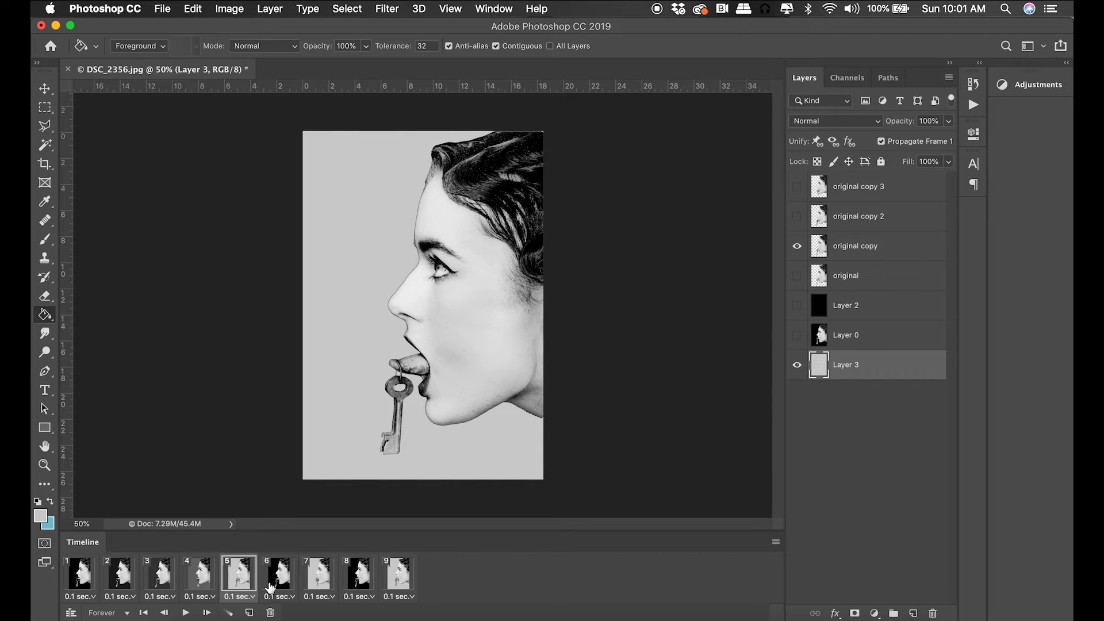
click(273, 583)
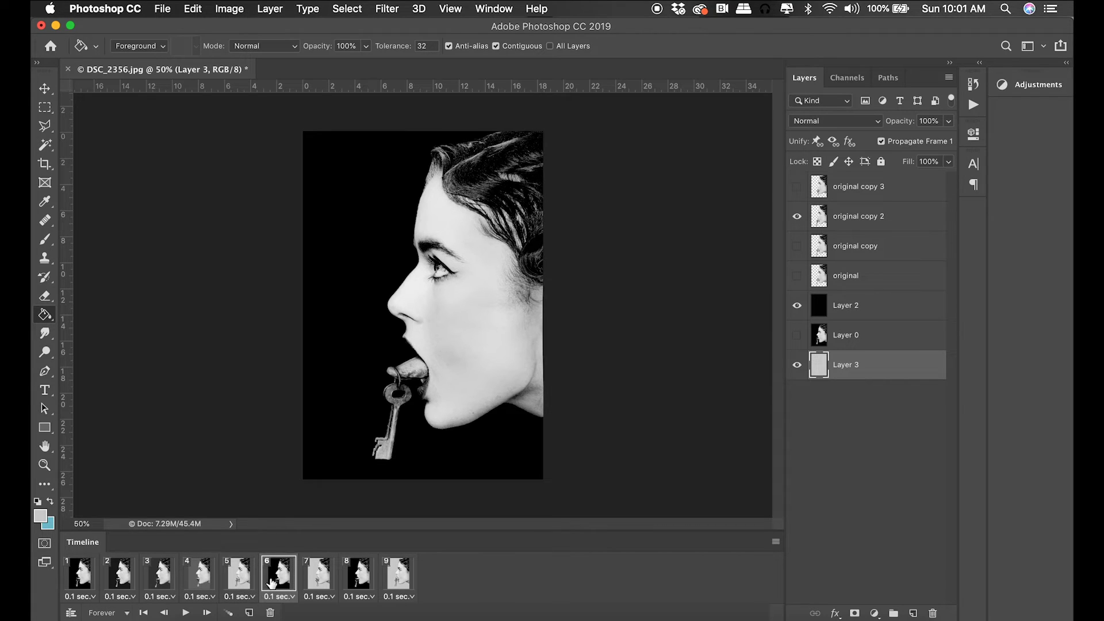
click(238, 580)
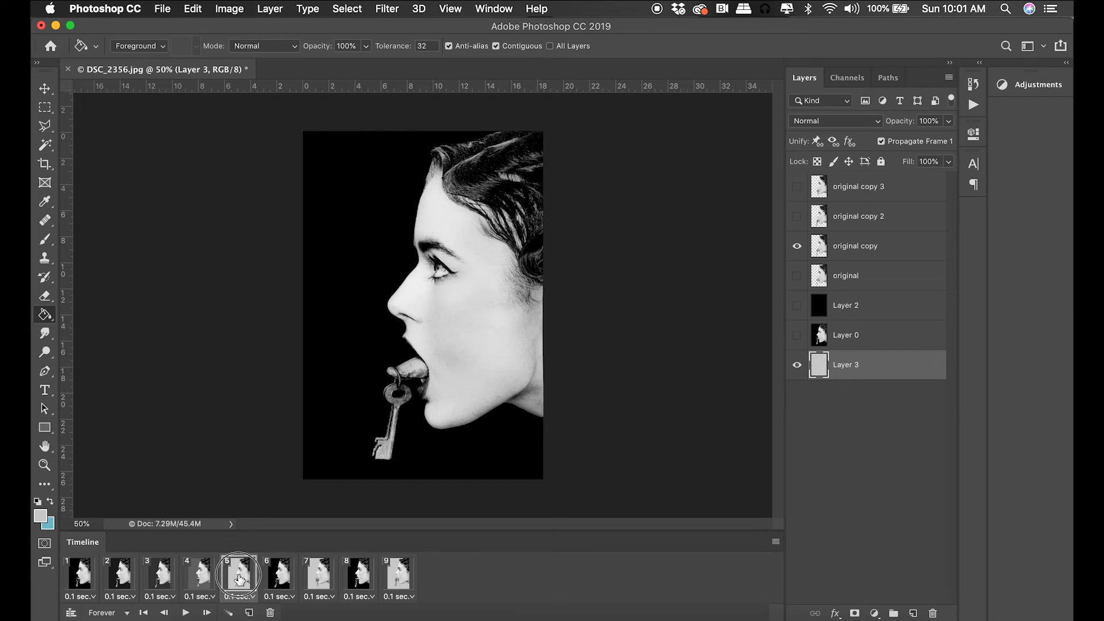
click(280, 577)
click(240, 582)
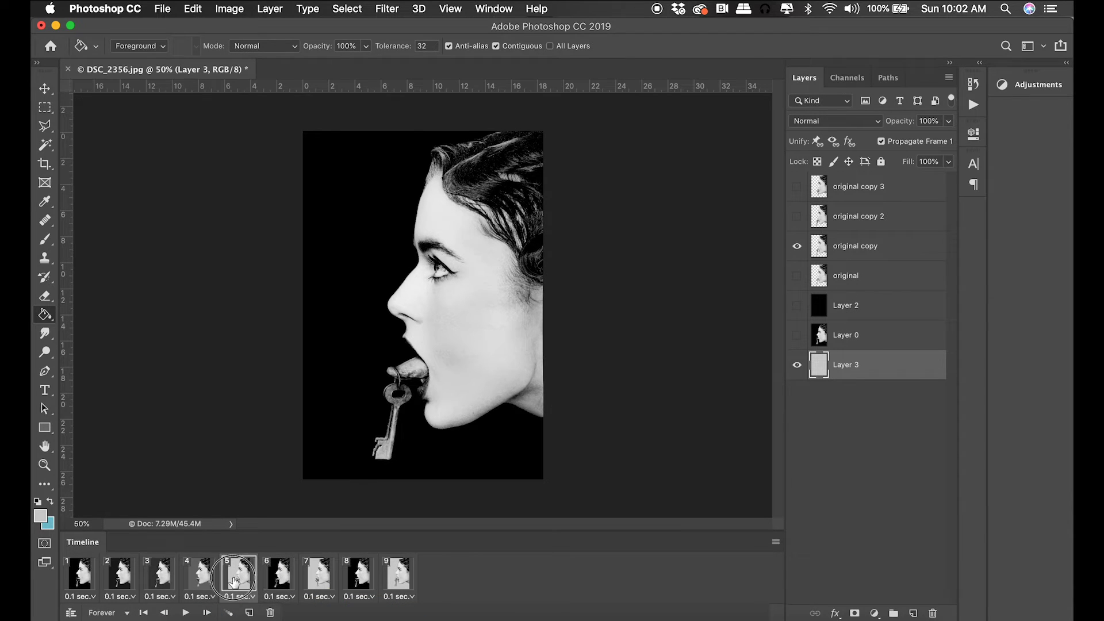
click(198, 582)
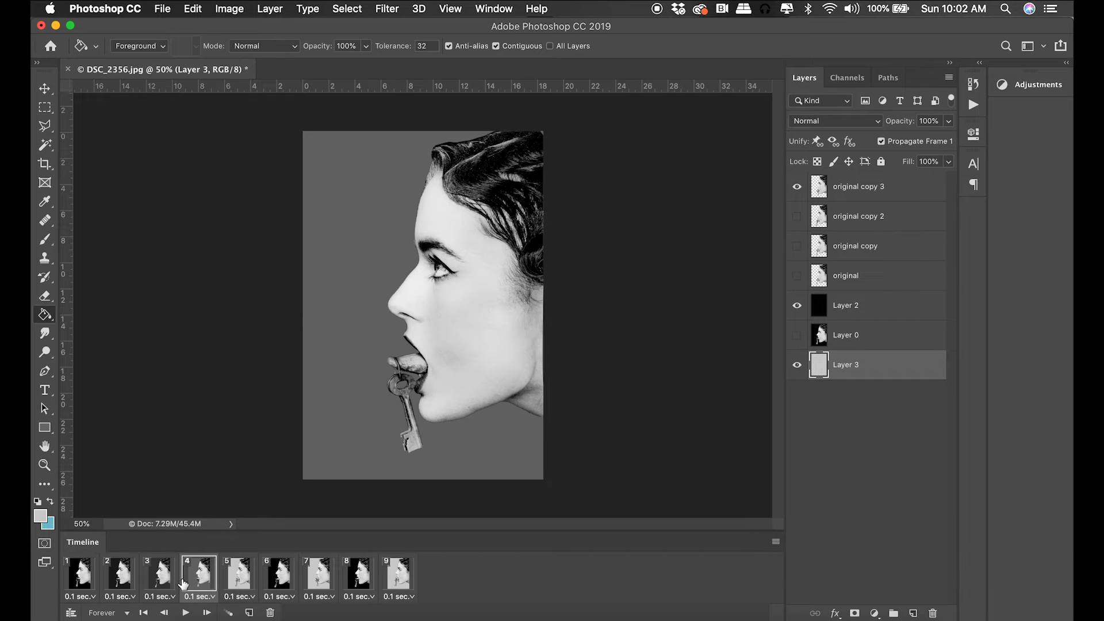
click(280, 577)
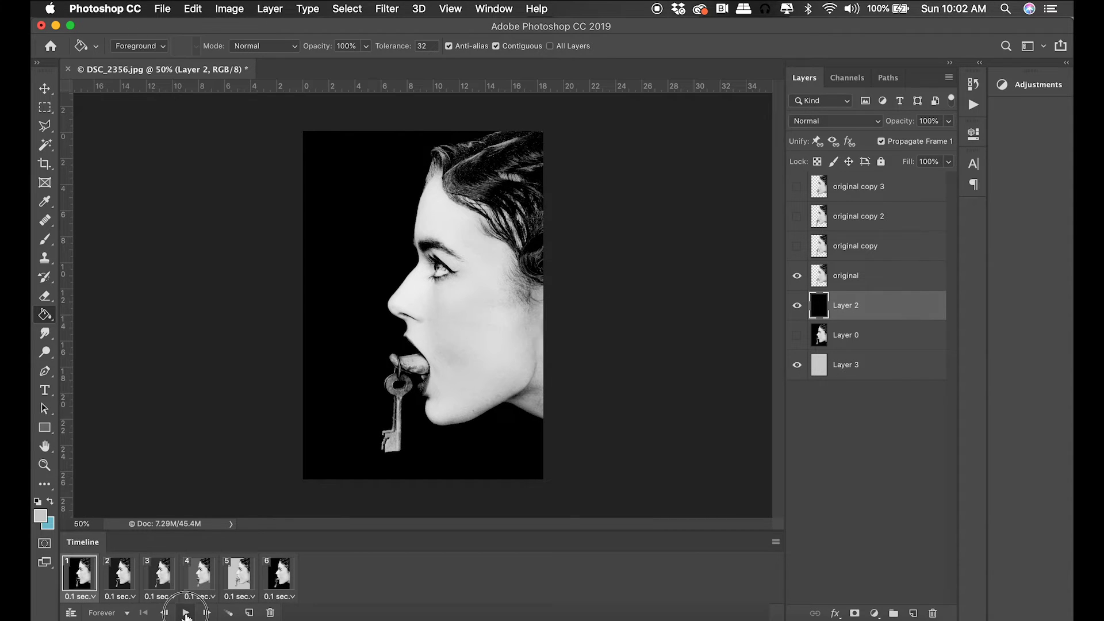
Step: Replay the trimmed six-frame animation, then select Layer 3 on frame 5
click(186, 613)
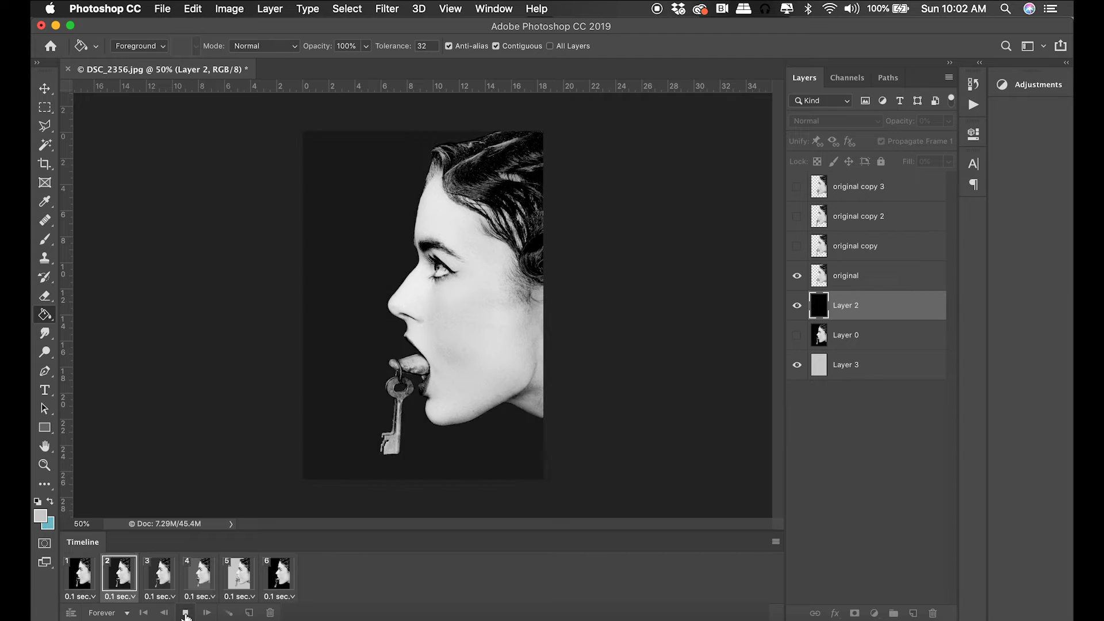
click(185, 613)
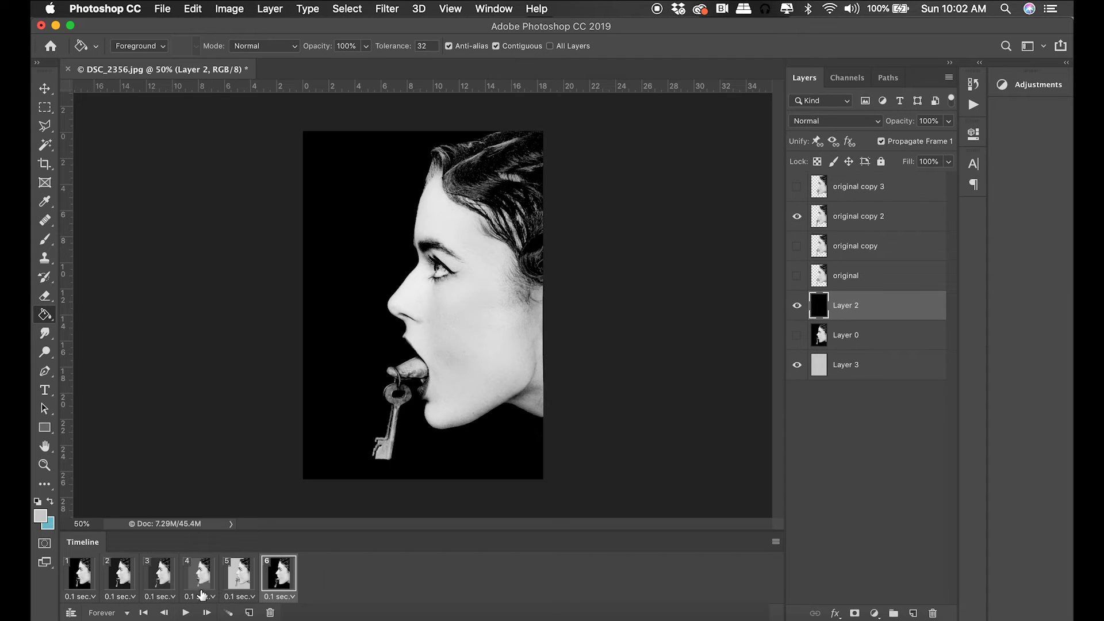
click(236, 582)
click(191, 592)
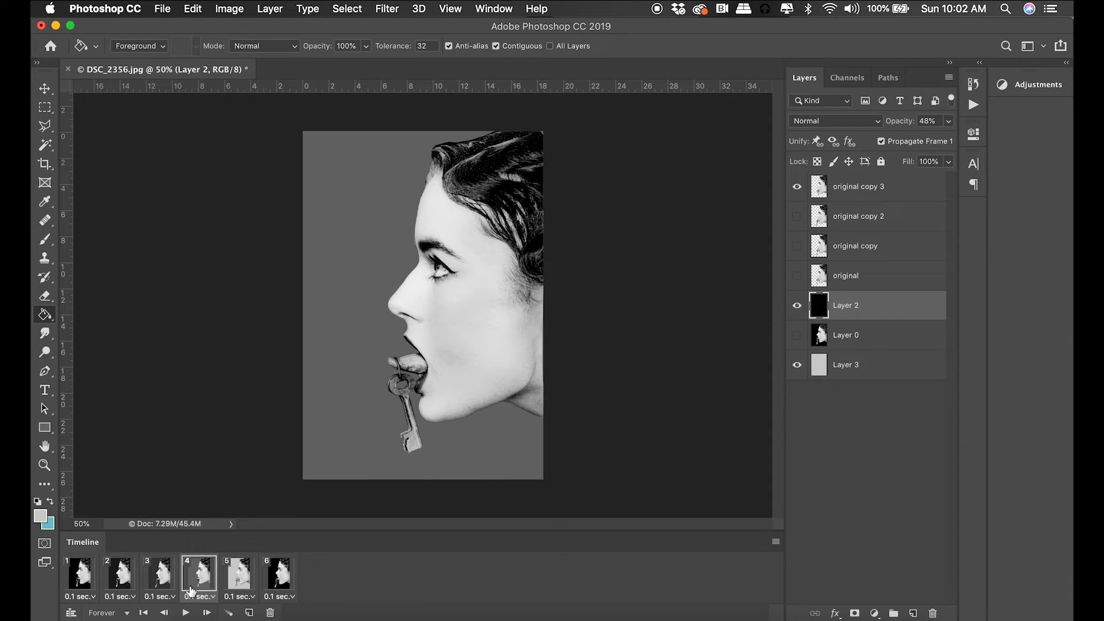
click(161, 589)
click(229, 587)
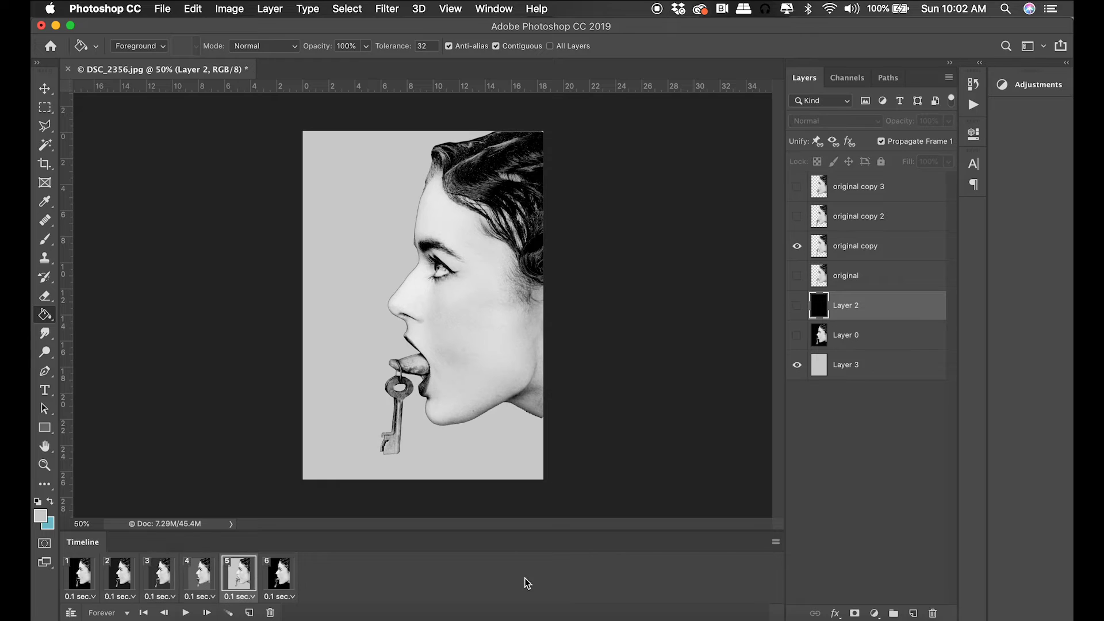
click(867, 365)
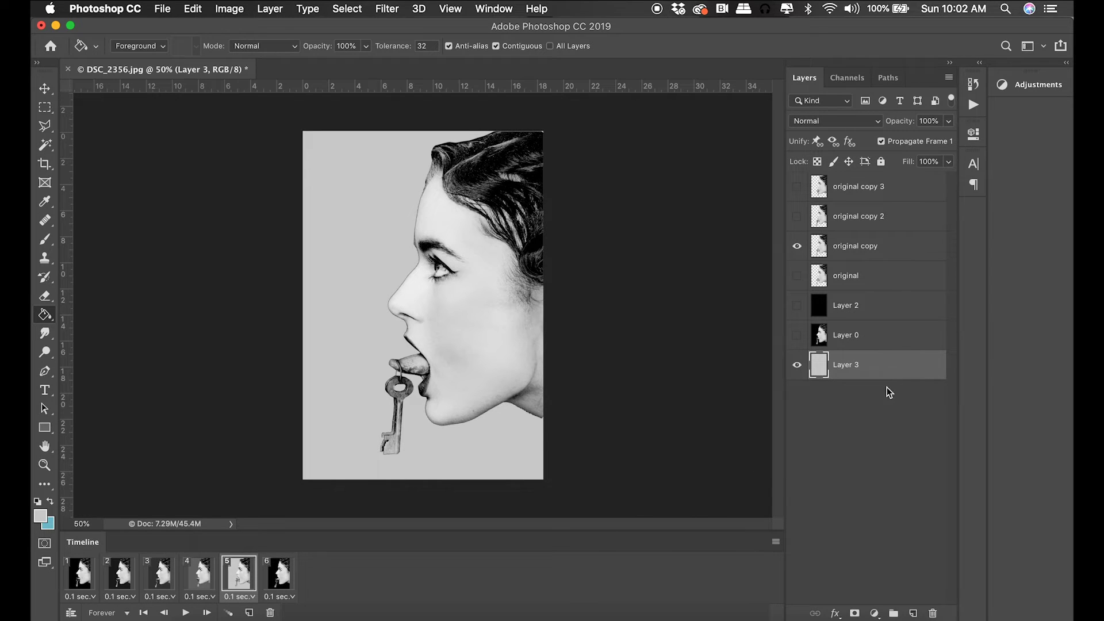
Step: Add Layer 4 below Layer 3 and fill it with dark warm grey 777070
click(913, 613)
drag(899, 362, 891, 426)
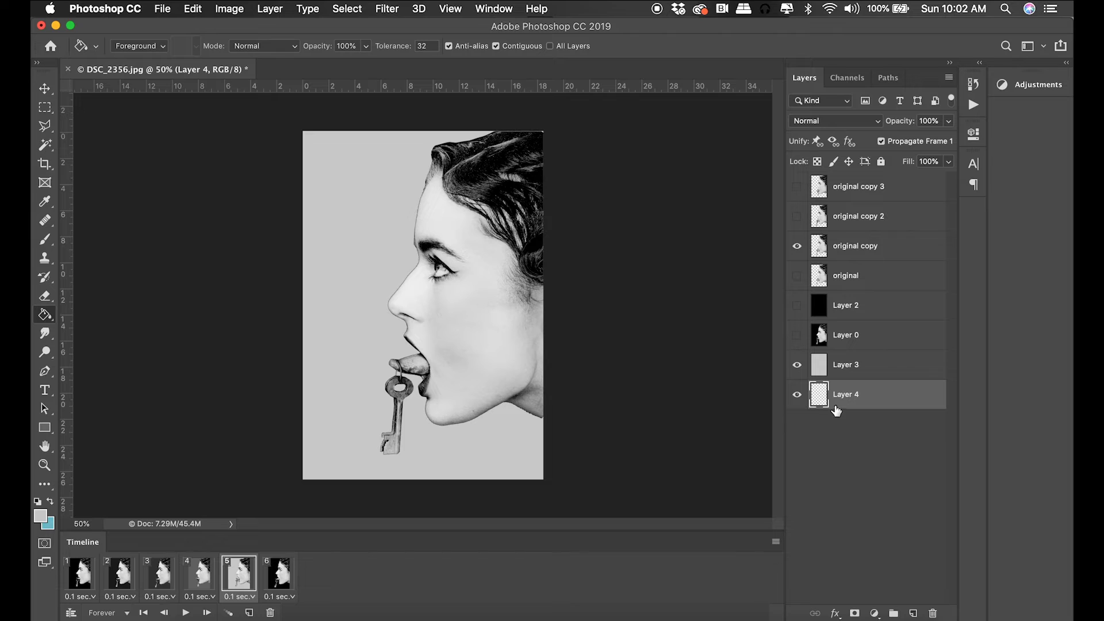
click(43, 516)
click(588, 319)
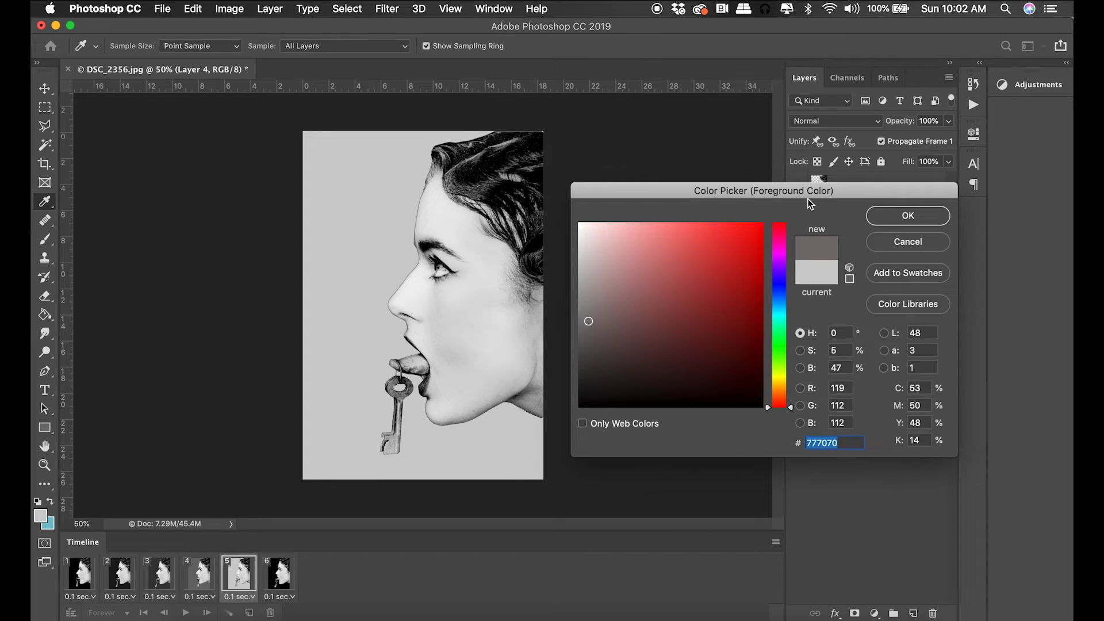
click(893, 216)
key(g)
click(339, 380)
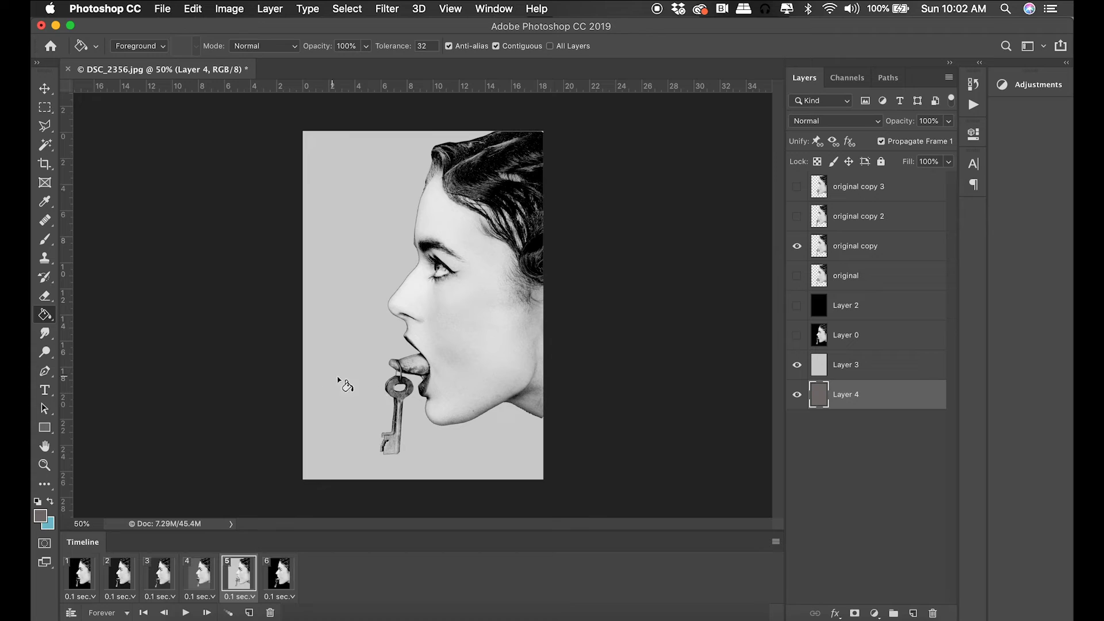
Step: Lower Layer 3's opacity to 50% over the grey and replay from frame 1
click(883, 363)
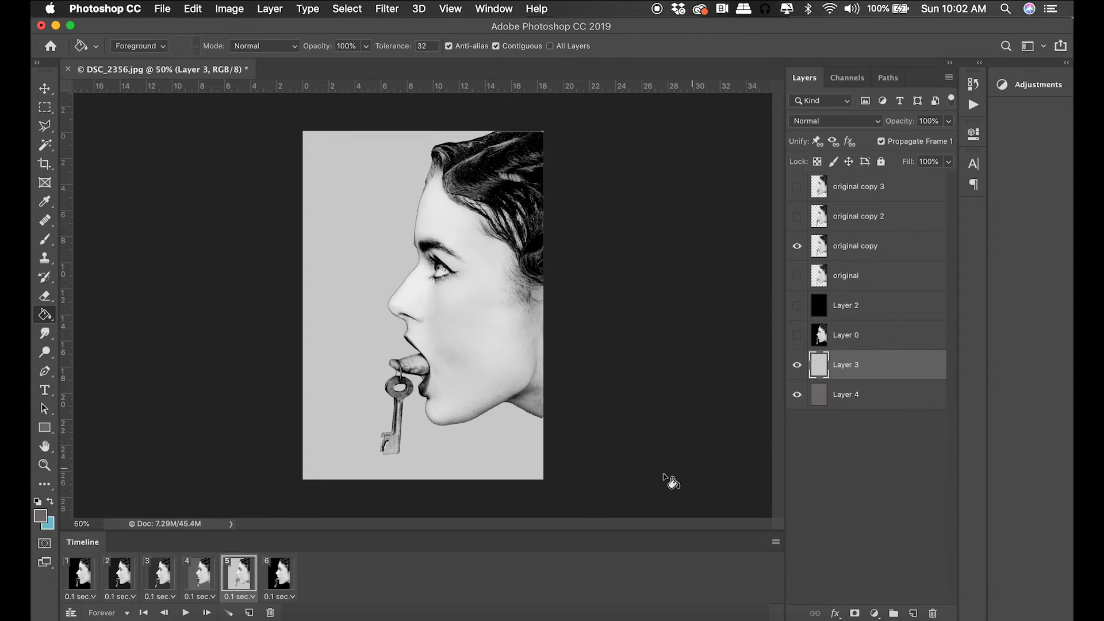
click(948, 121)
drag(917, 140, 910, 142)
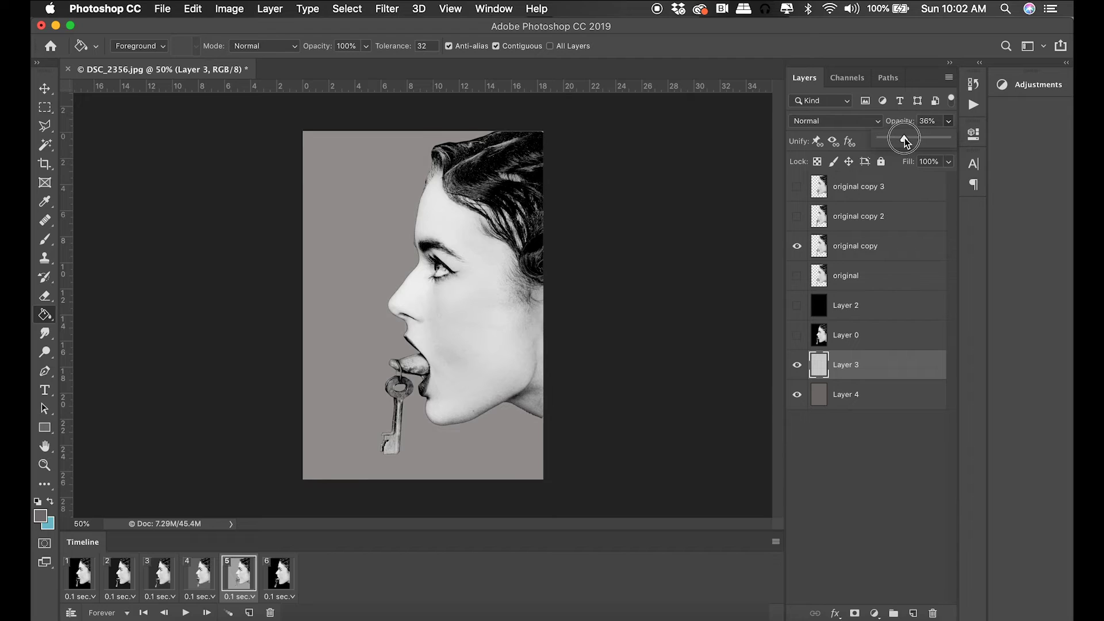
drag(903, 137, 900, 142)
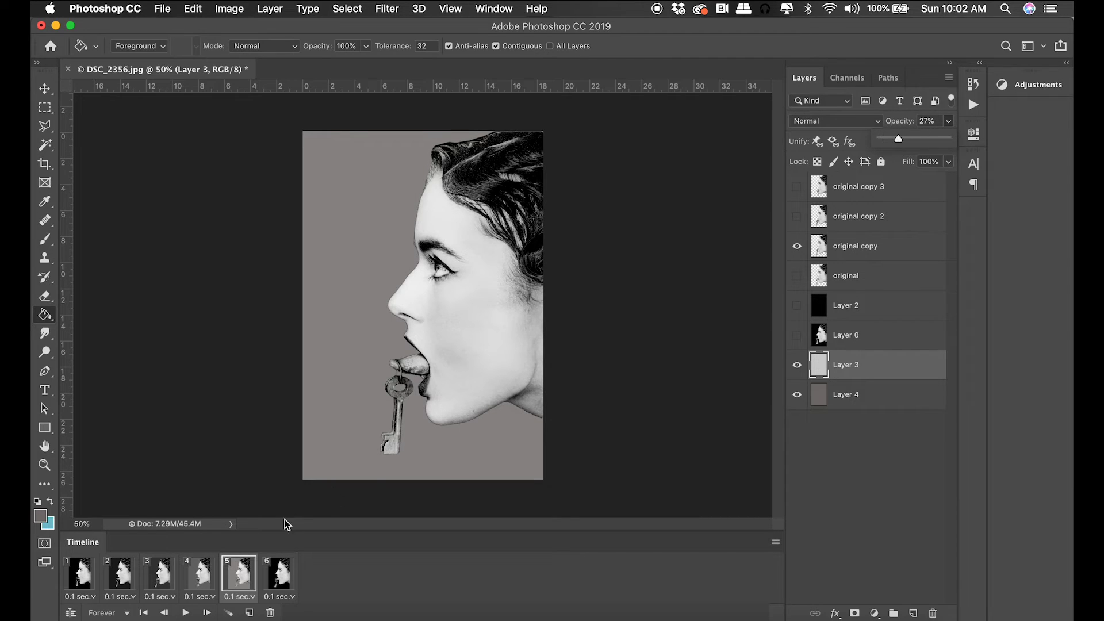
drag(918, 142, 914, 142)
click(78, 584)
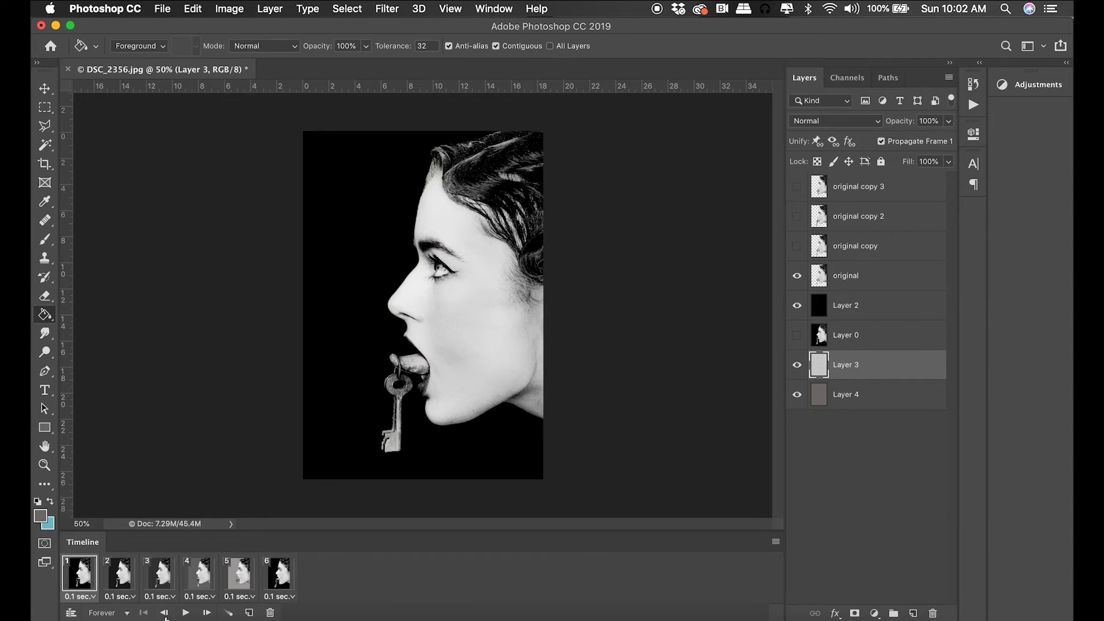
click(185, 613)
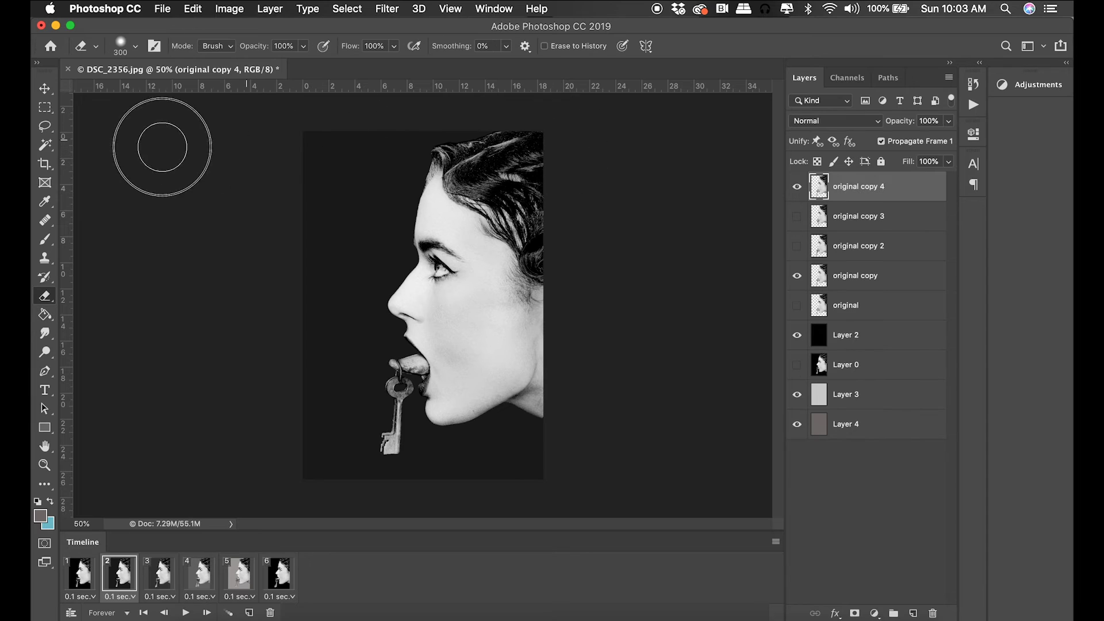
Step: With a 396 px eraser, hide original copy, erase all but the eye, and zoom in
click(135, 46)
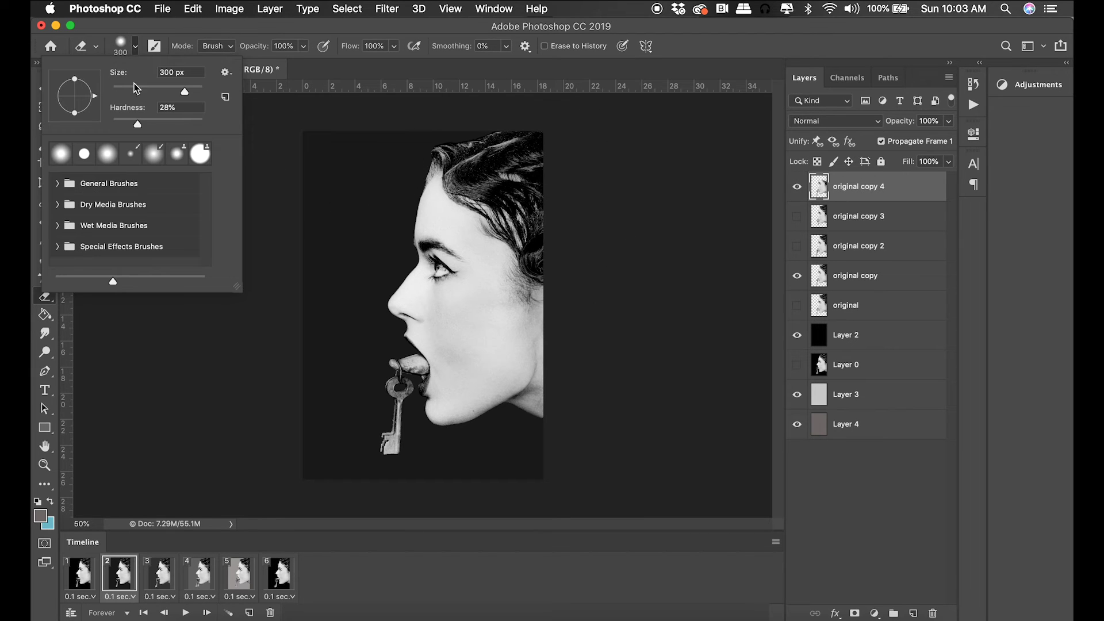
drag(185, 91, 190, 90)
click(796, 276)
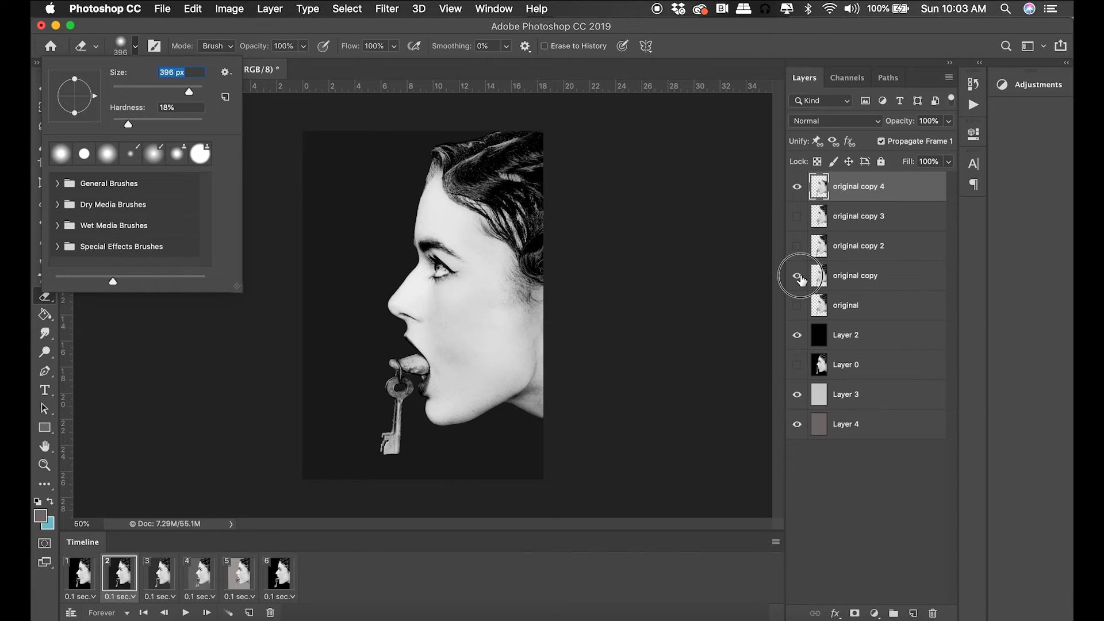
mouse_move(552, 202)
mouse_down()
mouse_move(420, 185)
mouse_move(544, 327)
mouse_move(520, 402)
mouse_move(335, 451)
mouse_move(522, 419)
mouse_move(424, 370)
mouse_move(433, 340)
mouse_move(510, 345)
mouse_move(381, 310)
mouse_move(364, 203)
mouse_move(505, 192)
mouse_move(516, 339)
mouse_move(374, 311)
mouse_move(461, 317)
mouse_move(515, 246)
mouse_move(431, 180)
mouse_move(290, 217)
mouse_up()
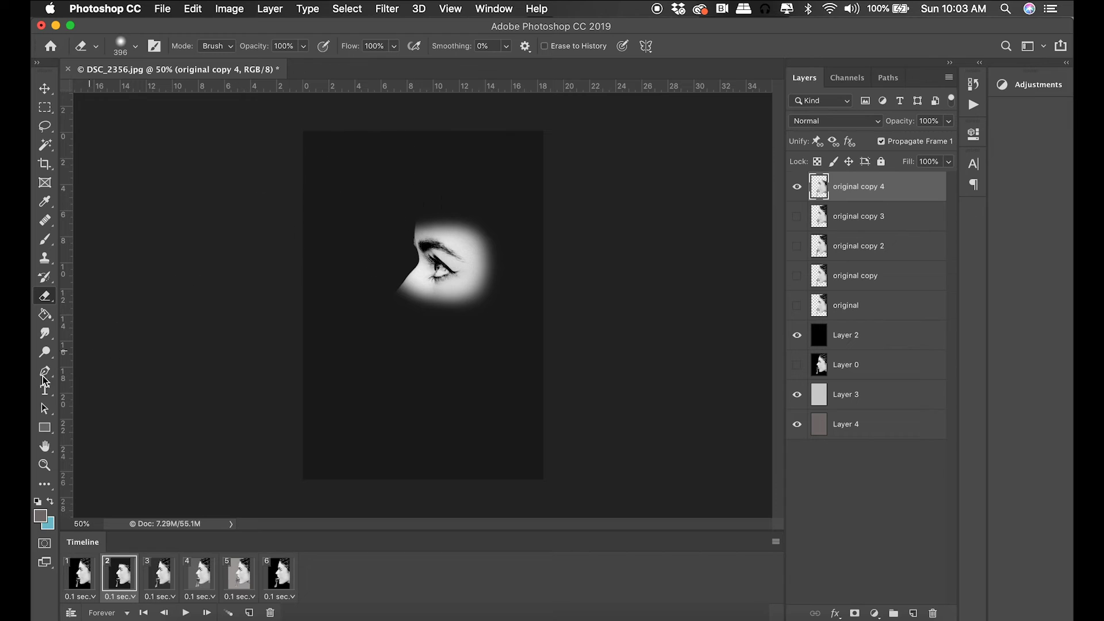
click(45, 465)
drag(439, 269, 505, 308)
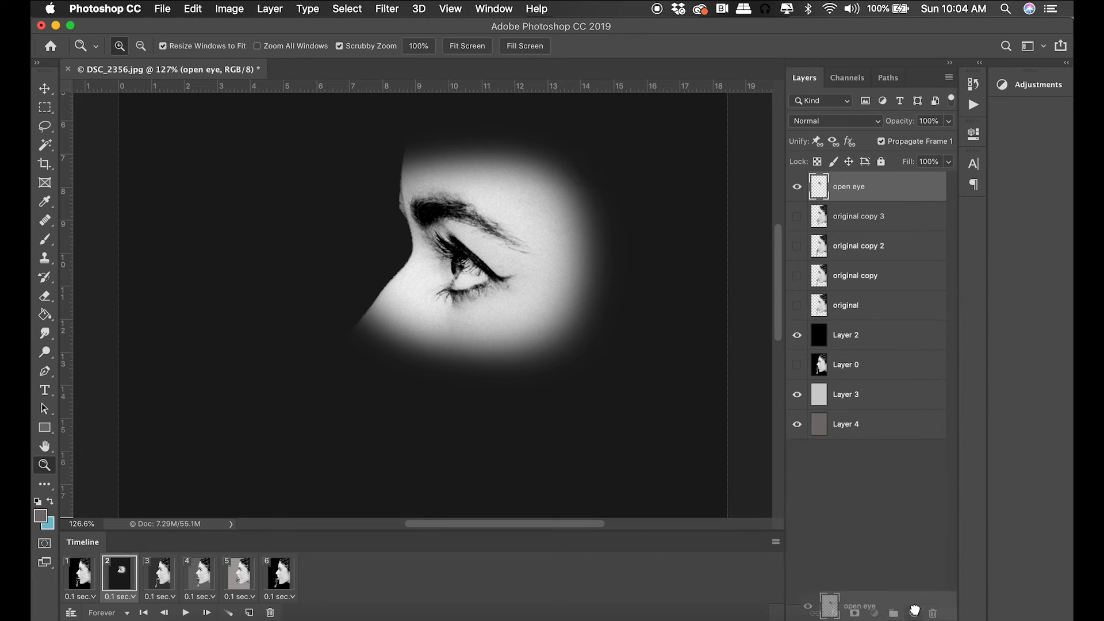
Step: Hide the original open eye layer and start a Puppet Warp on the eye copy
click(797, 218)
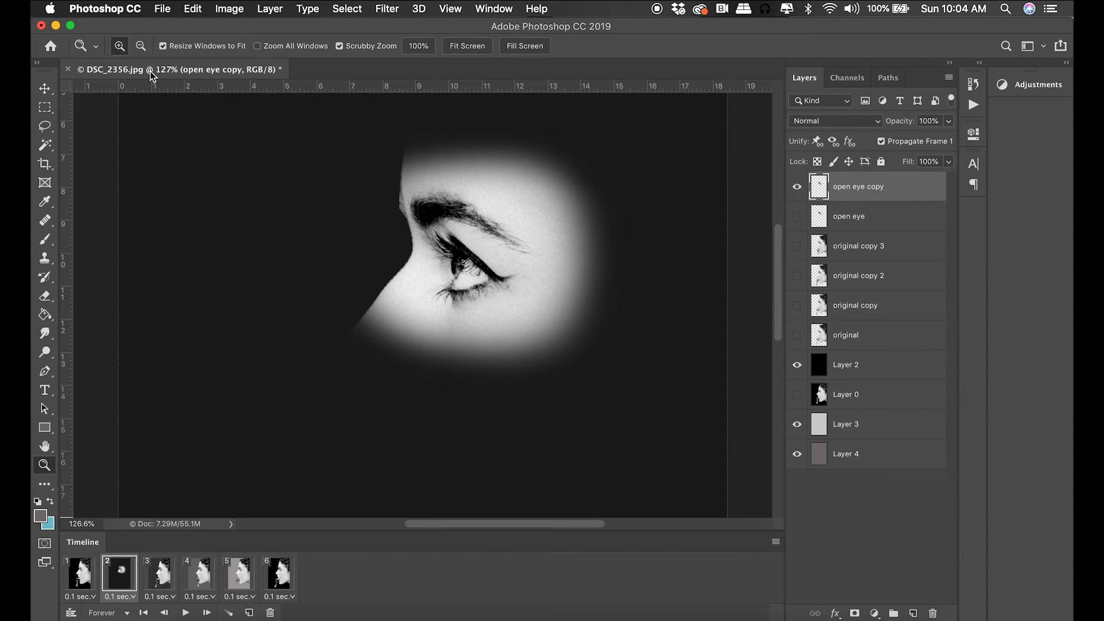
click(193, 9)
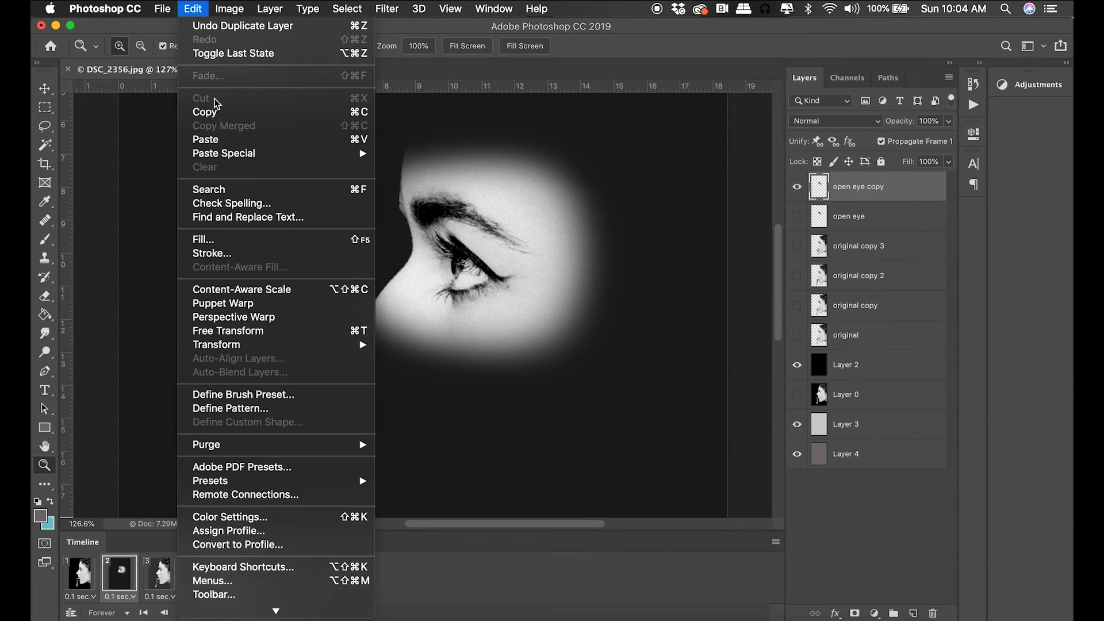
click(230, 305)
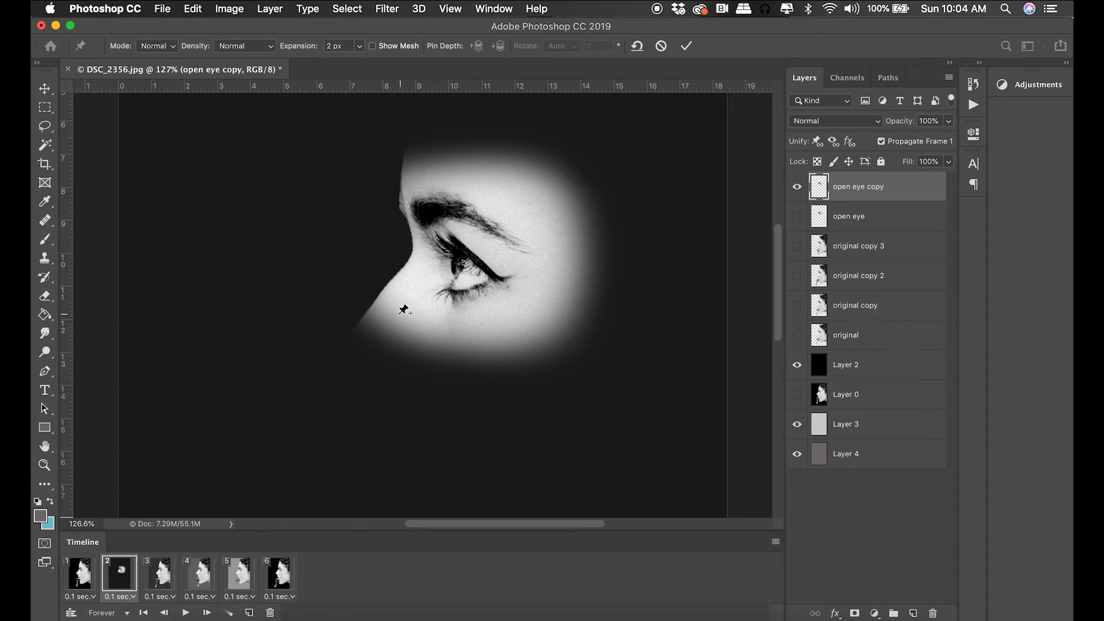
Step: Pin the warp mesh around the eye at the nose tip, brow, patch edges and upper lid
click(389, 318)
click(412, 170)
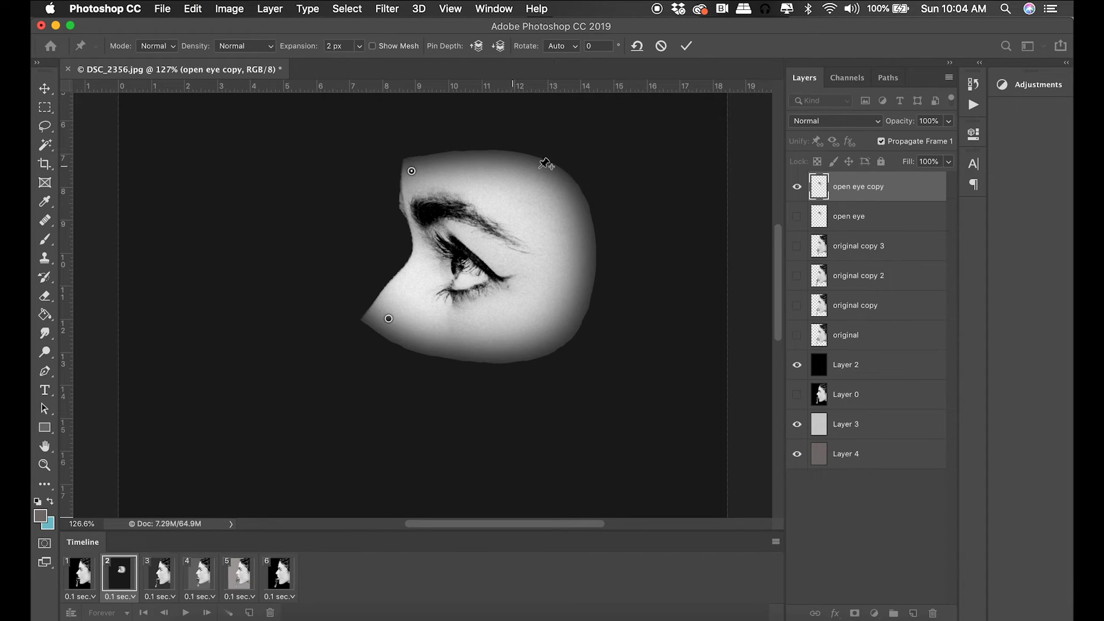
click(542, 170)
click(573, 277)
click(529, 346)
click(454, 233)
Step: Reshape the lids into a half-closed eye, commit the warp, and duplicate the warped layer
drag(454, 307, 454, 299)
drag(453, 233, 451, 249)
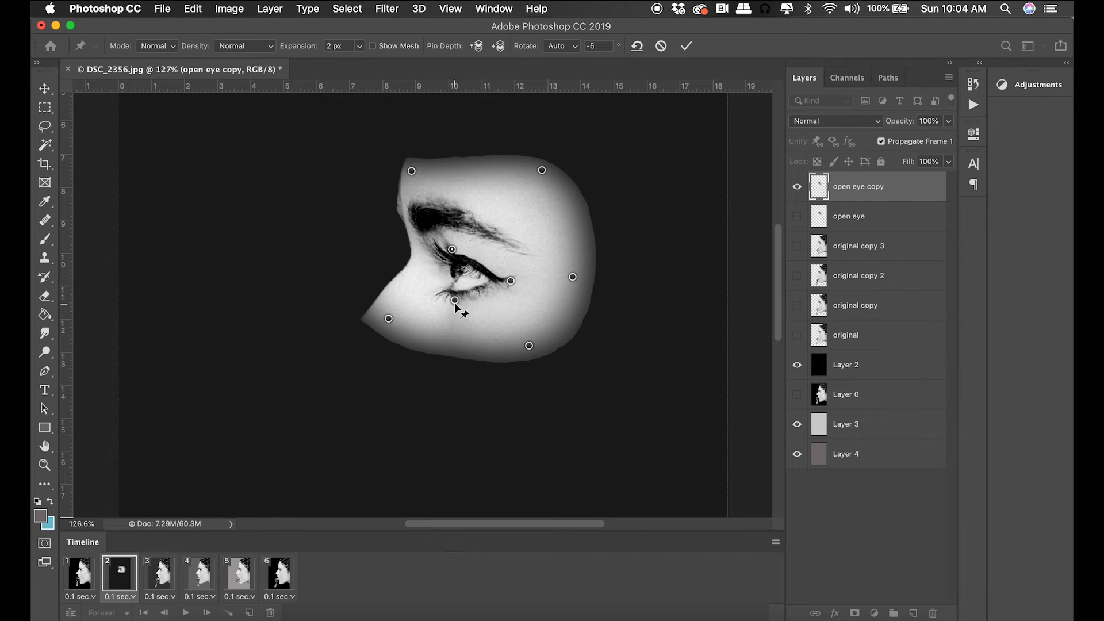
drag(482, 290, 453, 294)
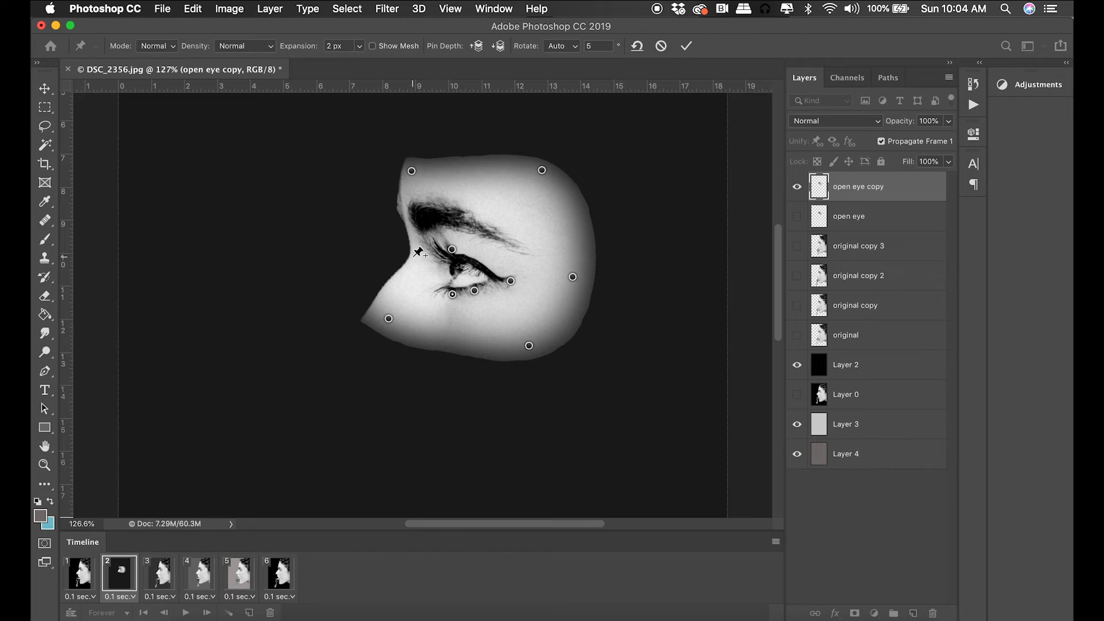
key(Return)
key(z)
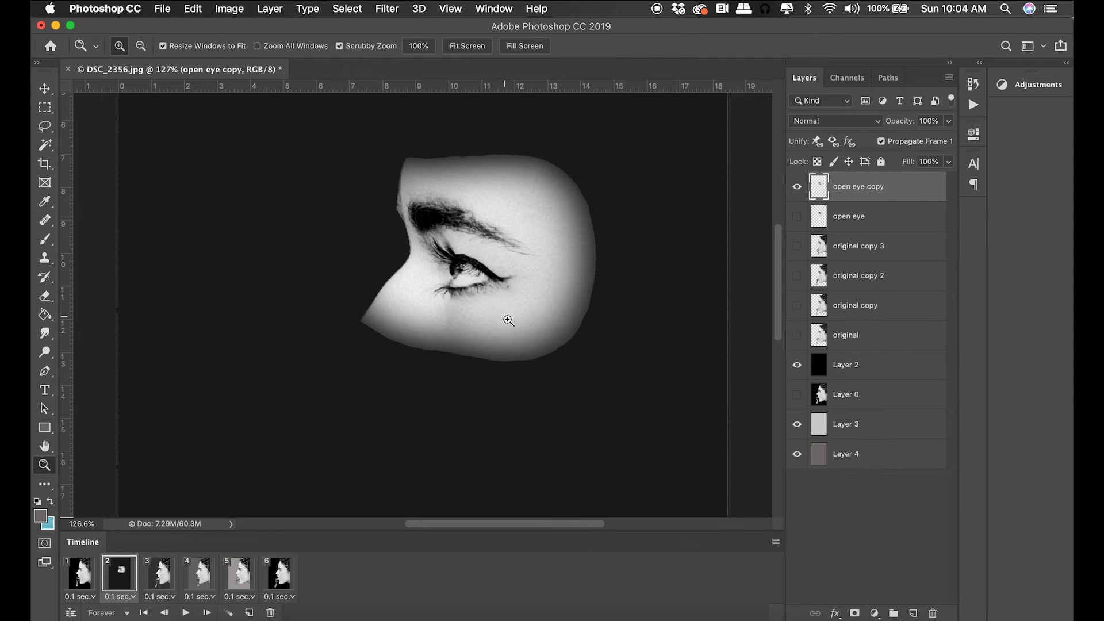
drag(911, 192, 927, 602)
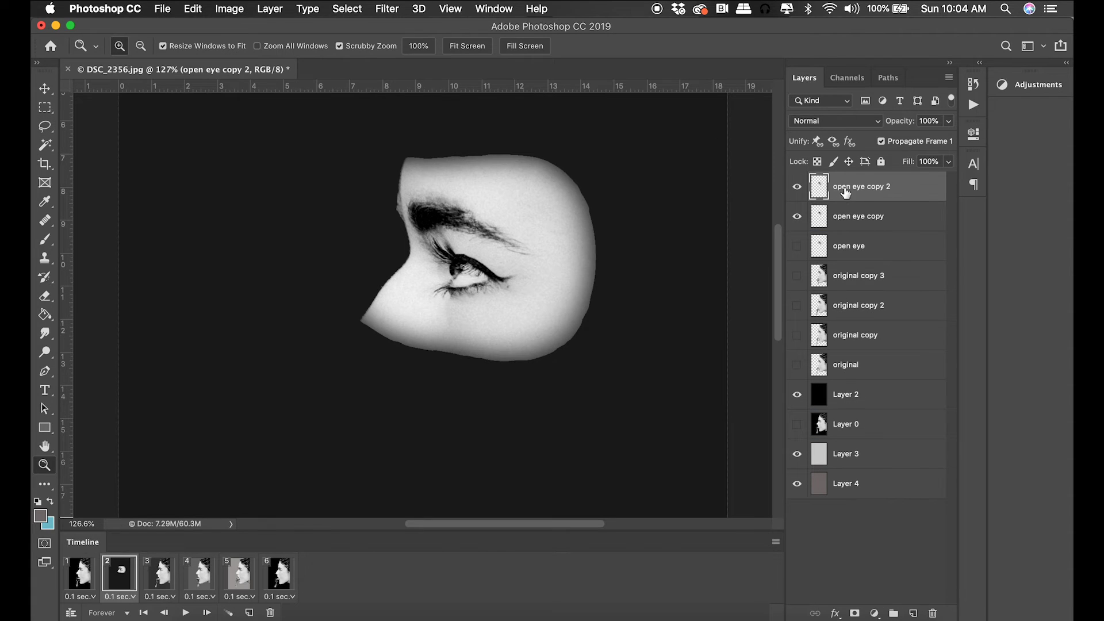
Step: Rename the duplicated eye layer to 'blink'
double_click(845, 192)
text(blink)
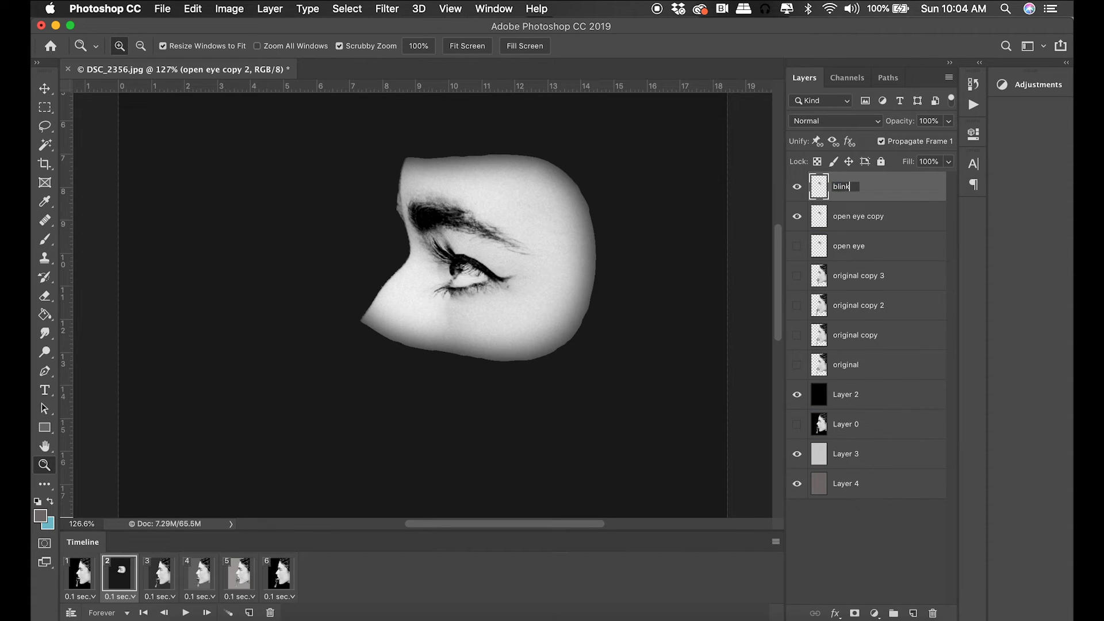
key(Return)
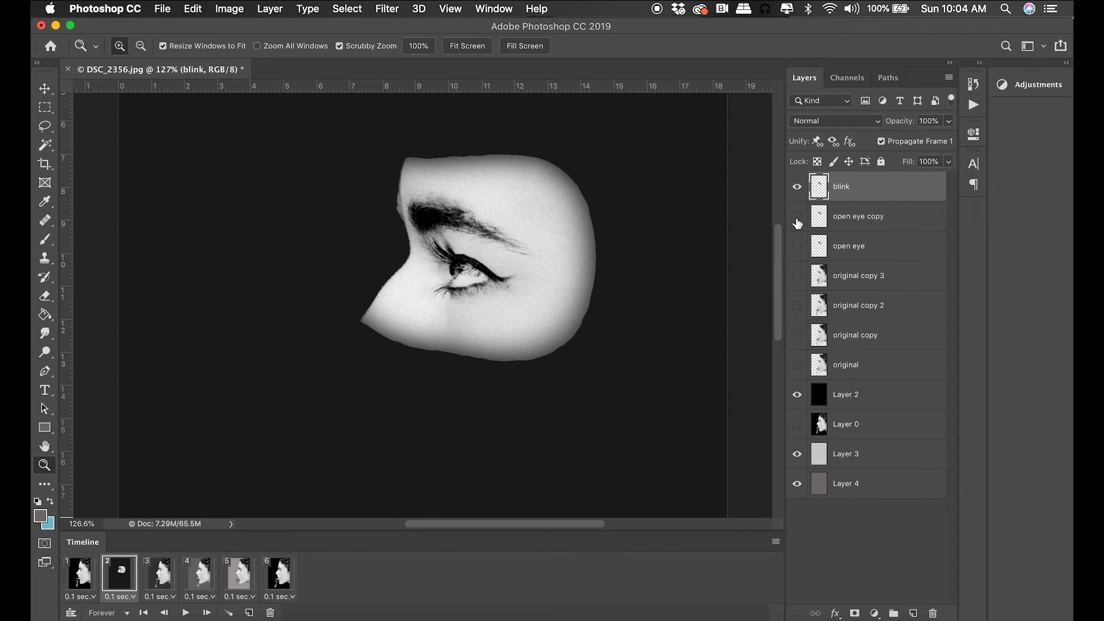
Step: Lasso the eye, paste it onto a new layer, and squash it vertically into a closed lid
click(45, 126)
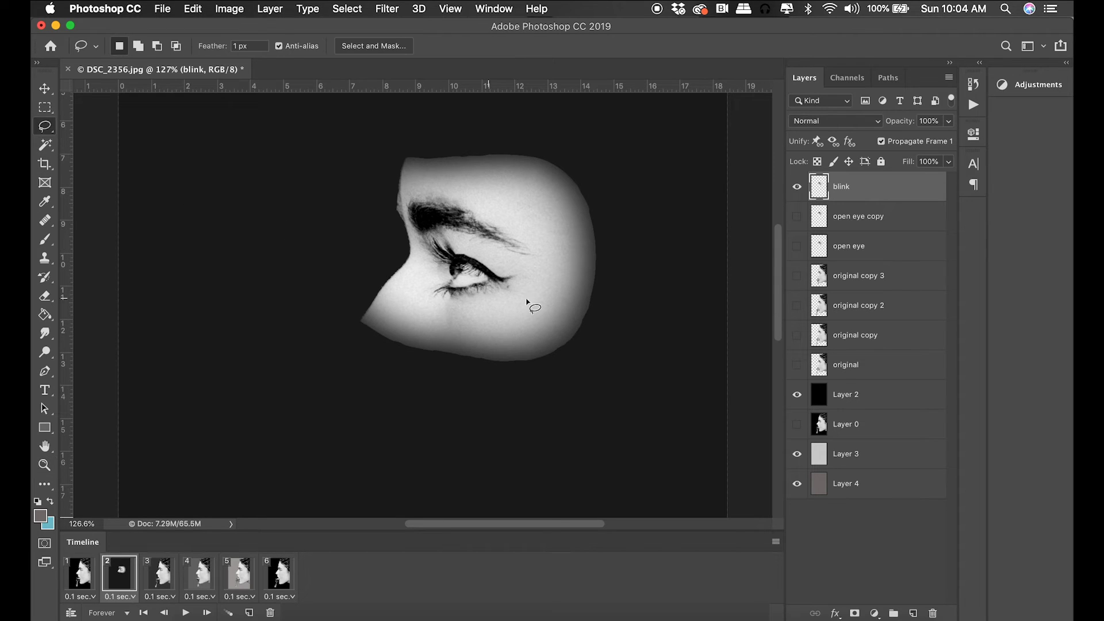
mouse_move(489, 311)
mouse_down()
mouse_move(536, 301)
mouse_move(536, 263)
mouse_move(441, 230)
mouse_move(424, 241)
mouse_move(436, 270)
mouse_move(520, 282)
mouse_move(493, 314)
mouse_up()
key(super+c)
key(super+v)
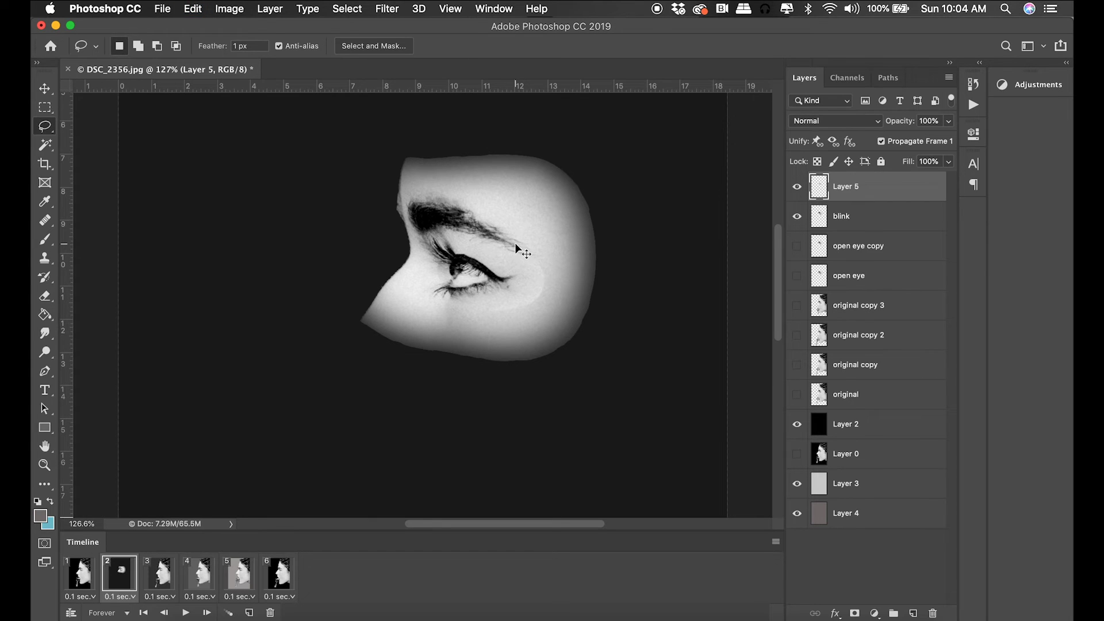
key(super+t)
drag(503, 226, 503, 258)
key(Return)
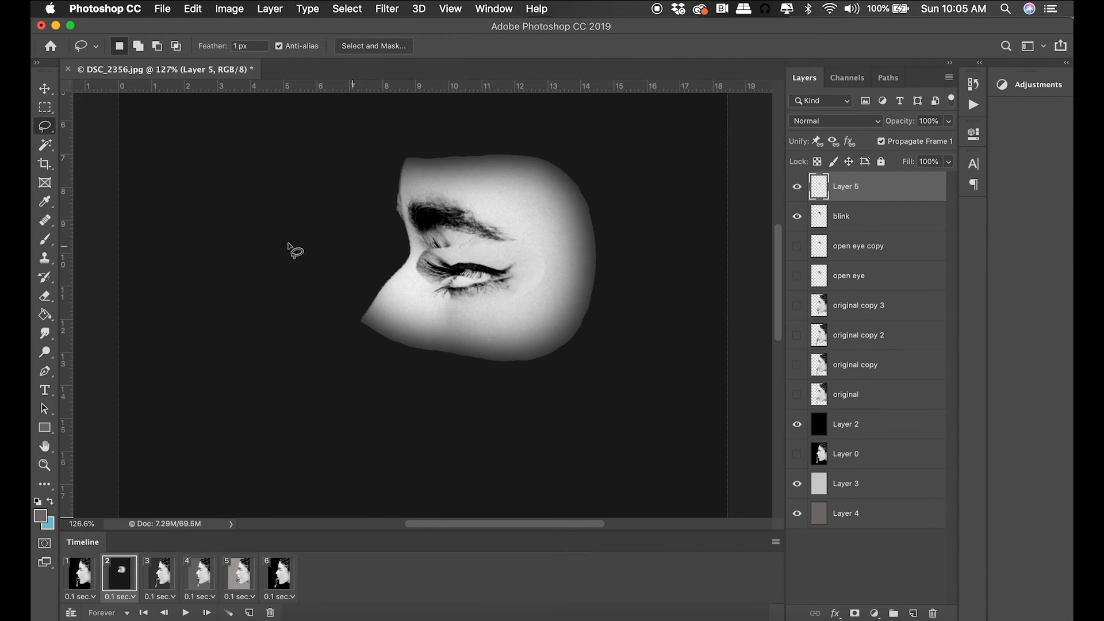
Step: Set the eraser to 75 px at 6% hardness and erase leftover open-eye detail
click(45, 296)
click(121, 47)
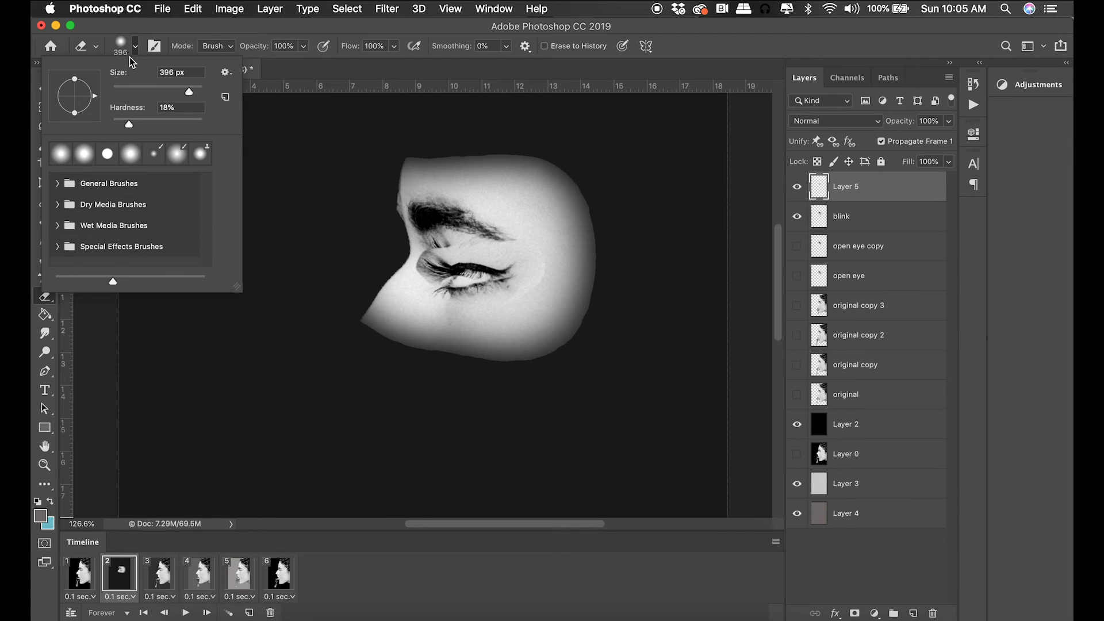
drag(130, 126, 118, 125)
drag(189, 91, 146, 91)
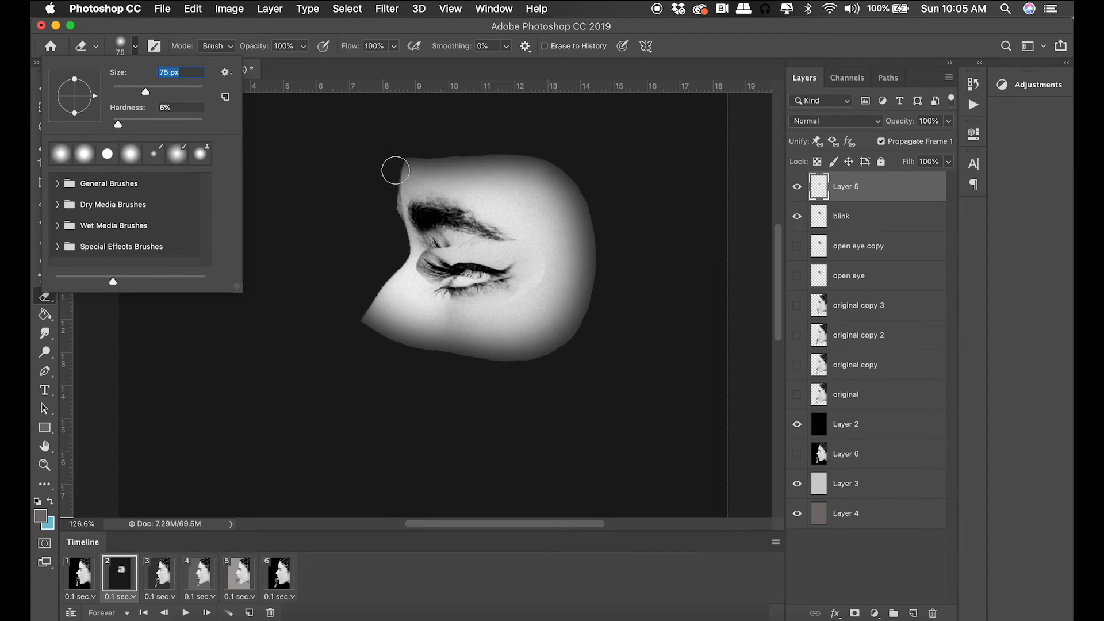
click(443, 239)
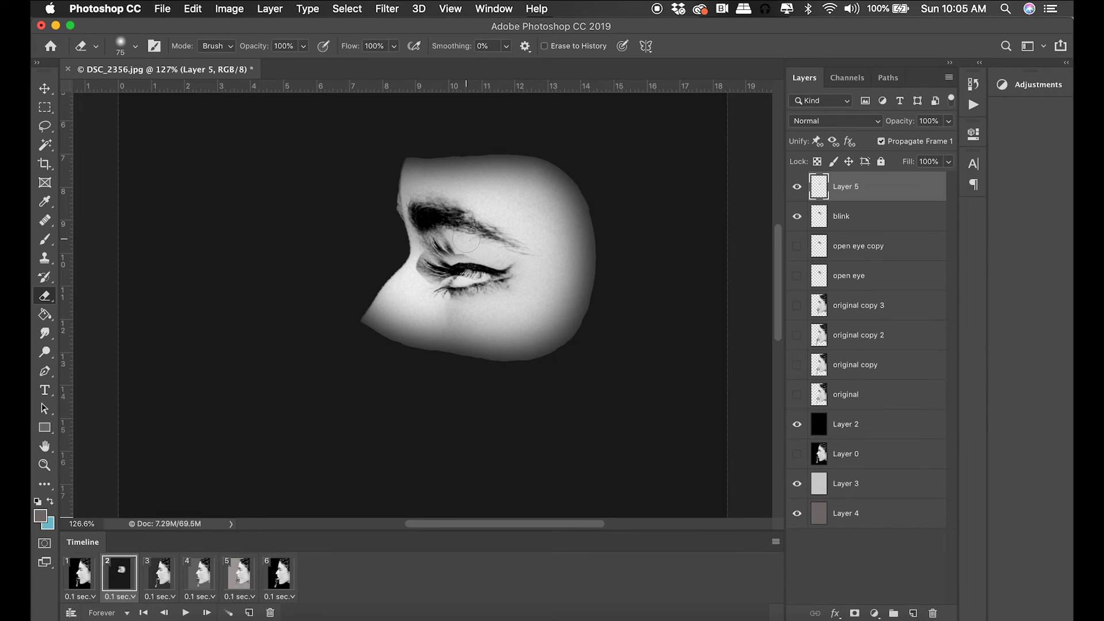
drag(466, 240, 460, 236)
key(super+z)
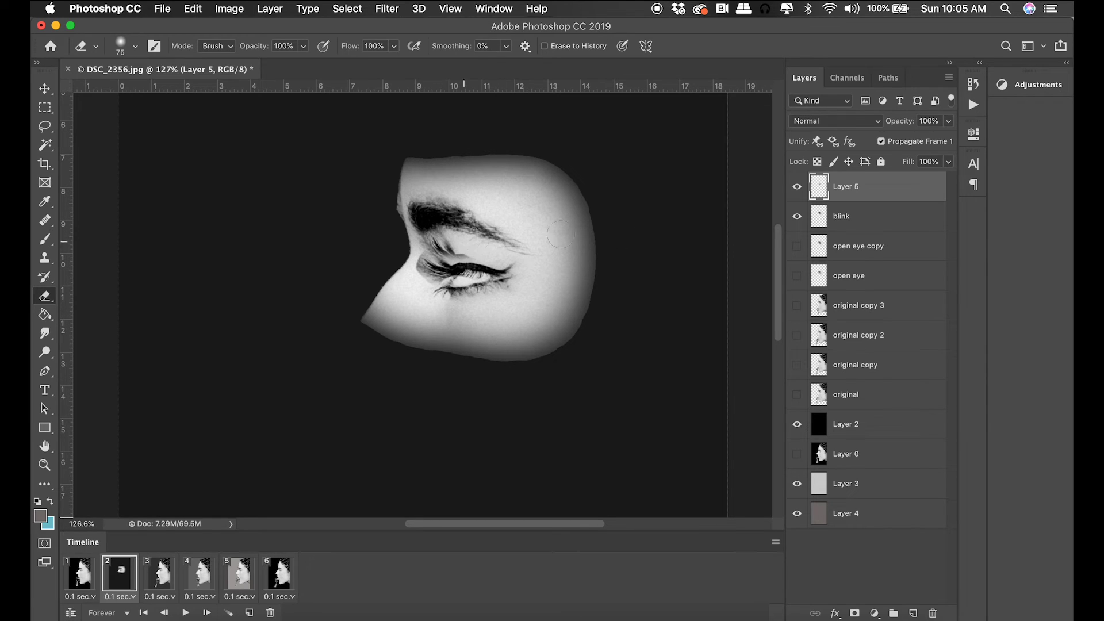
Step: Select the blink layer and toggle Layer 5 to compare open and closed eye, leaving it visible
click(877, 223)
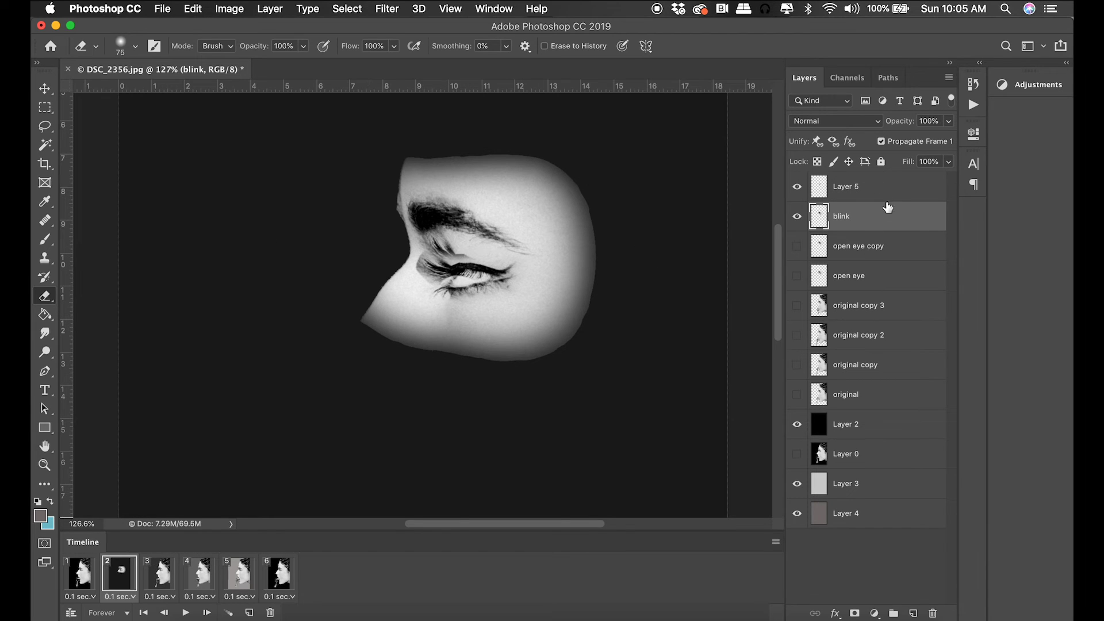
click(797, 187)
click(797, 188)
click(797, 187)
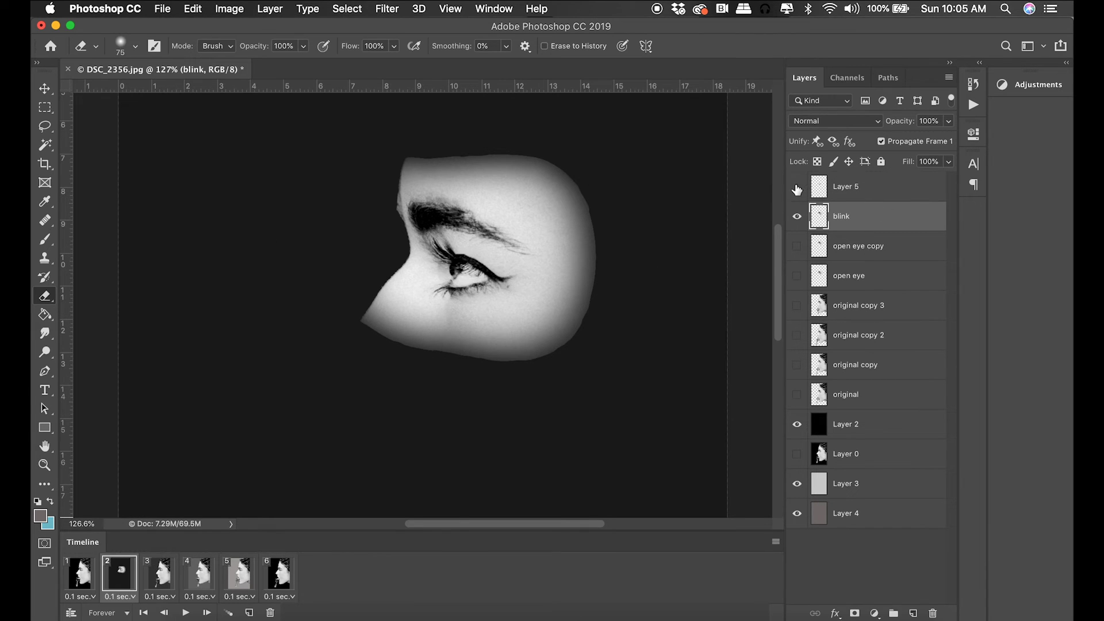
click(796, 187)
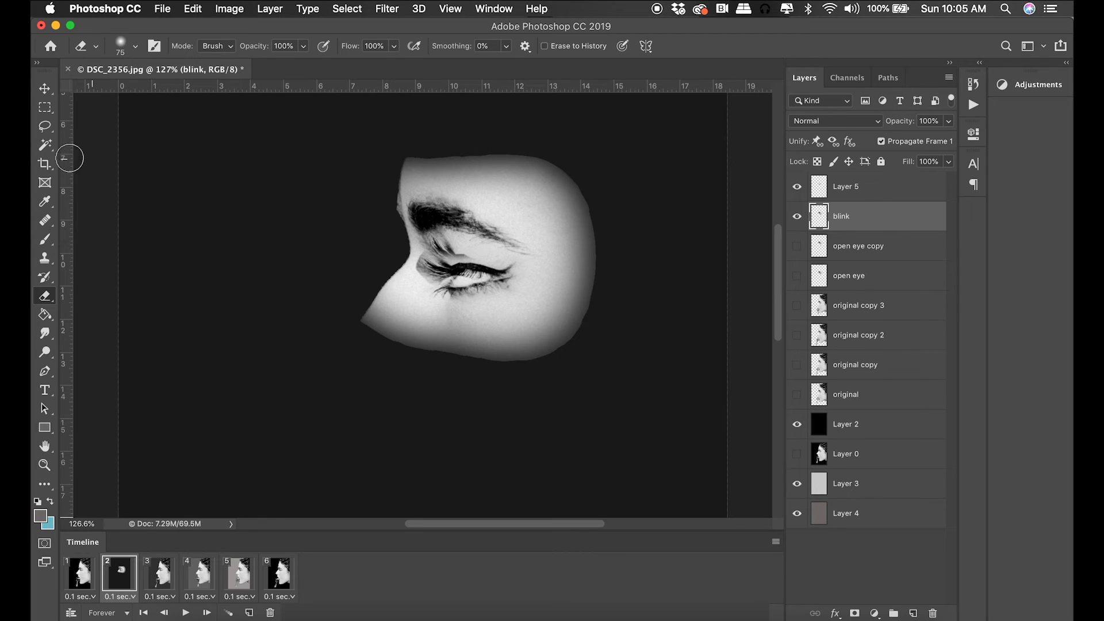
Step: Lasso the eye area on blink, copy it to Layer 6, and rotate it
click(44, 126)
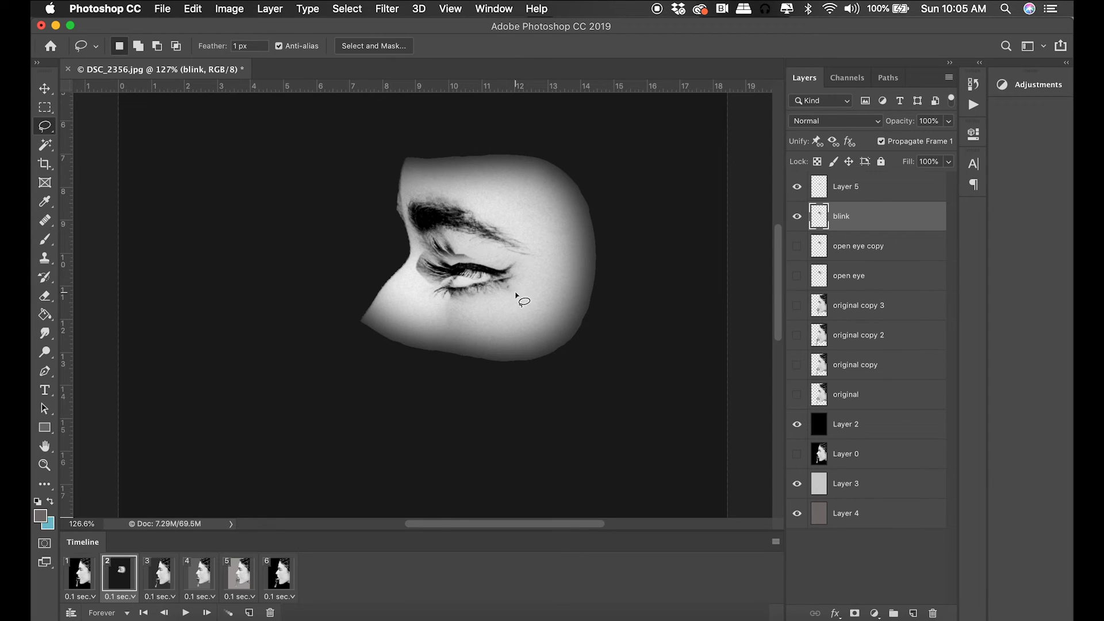
mouse_move(515, 295)
mouse_down()
mouse_move(443, 304)
mouse_move(431, 291)
mouse_move(456, 278)
mouse_move(510, 299)
mouse_up()
key(super+j)
key(super+t)
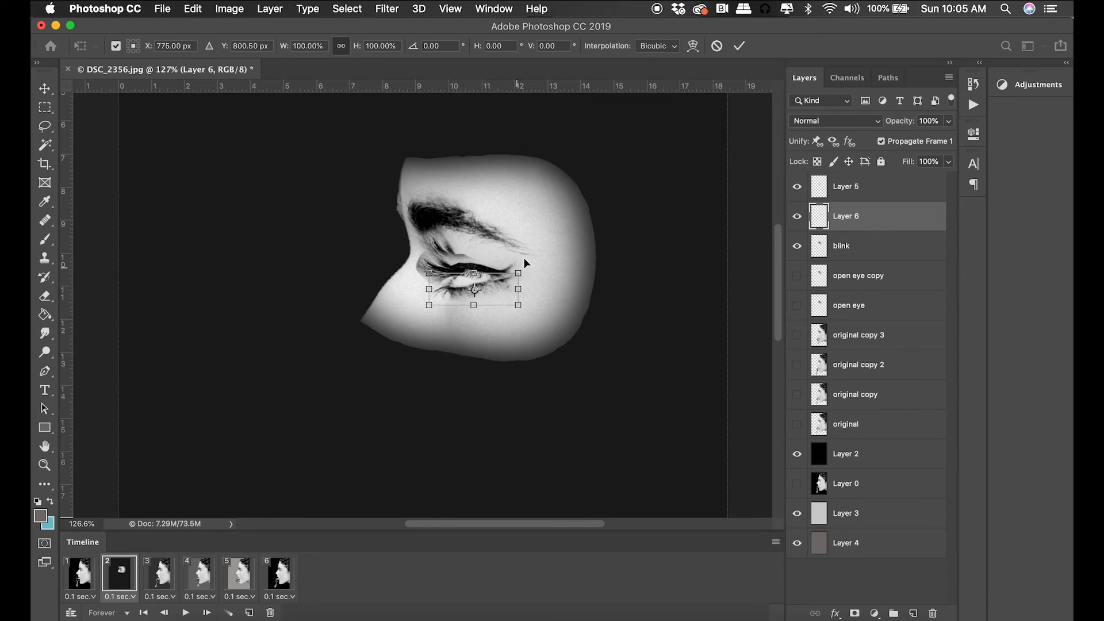
drag(474, 294, 536, 267)
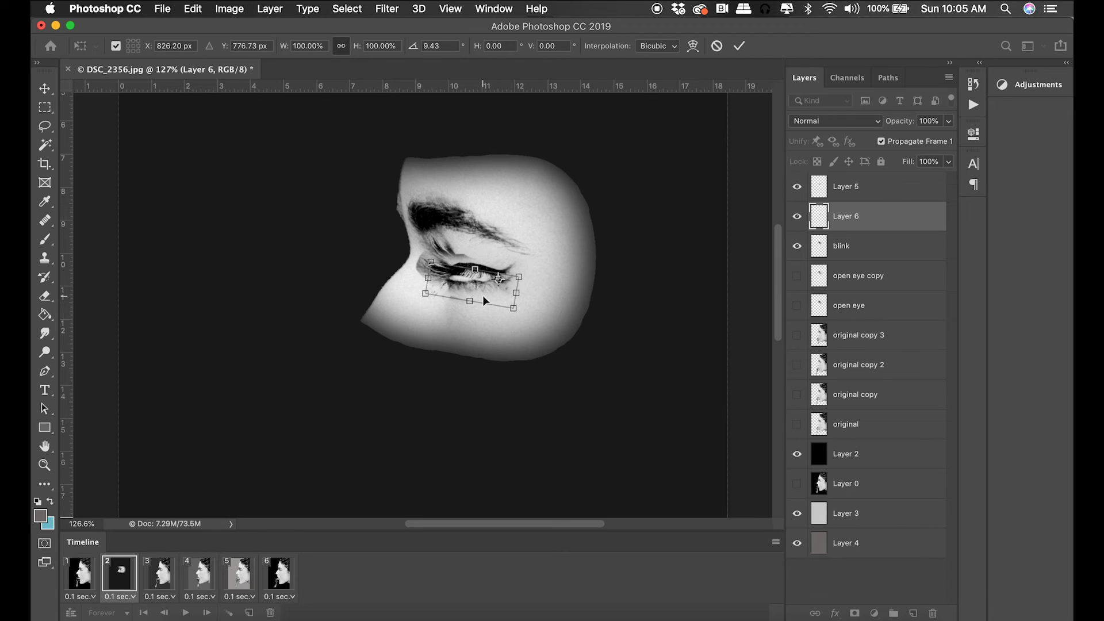
key(Return)
key(l)
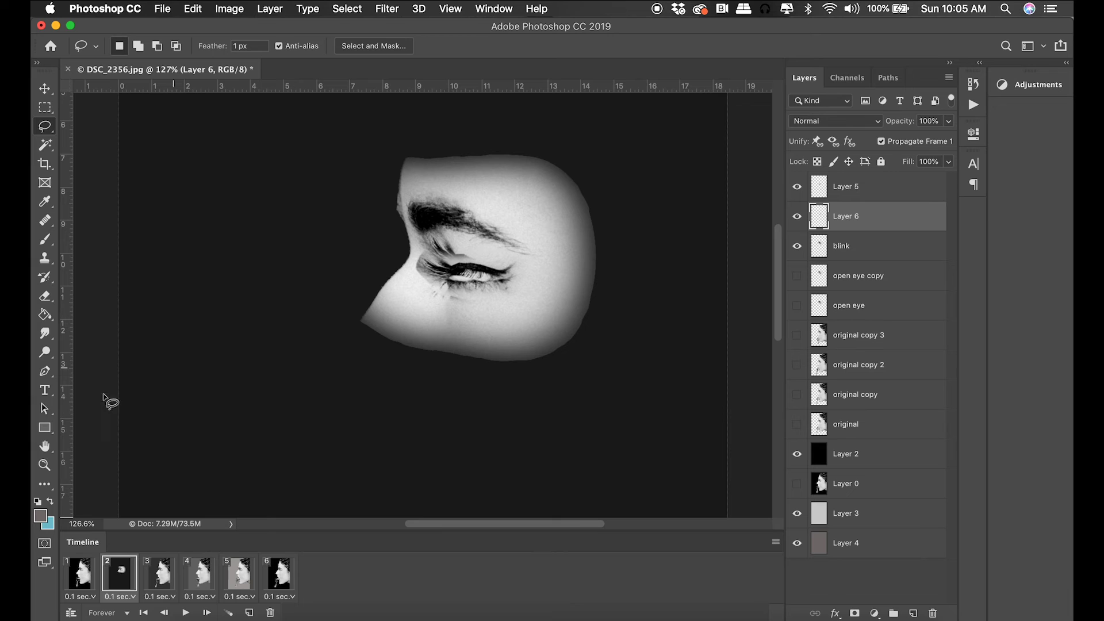
Step: On Layer 5, sample the dark lid colour and paint it over the eye white
click(878, 190)
key(i)
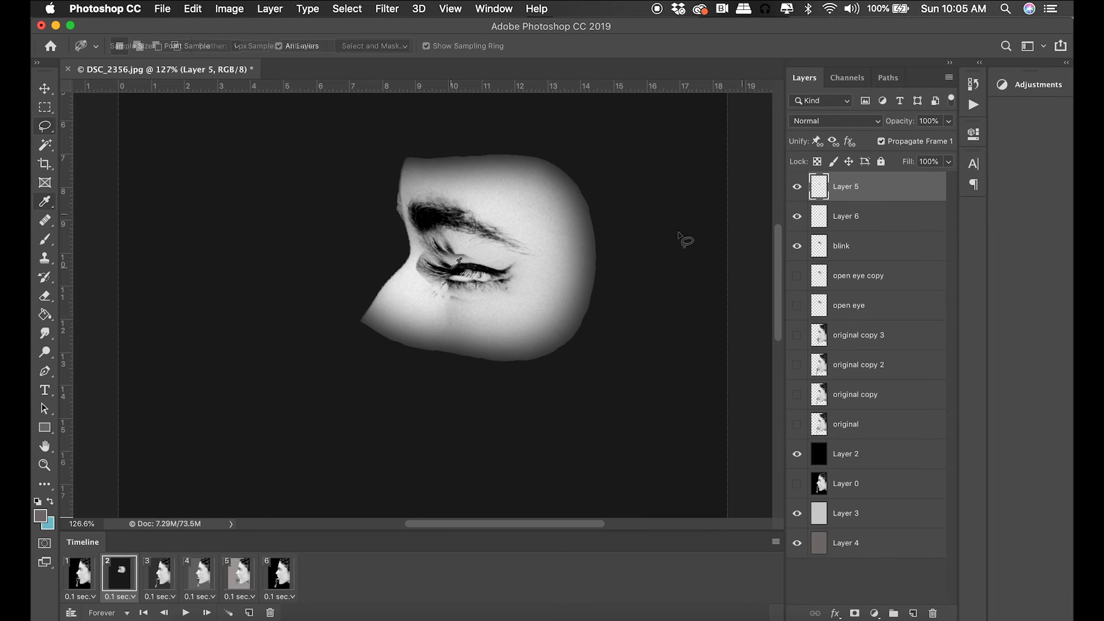
click(457, 264)
click(43, 467)
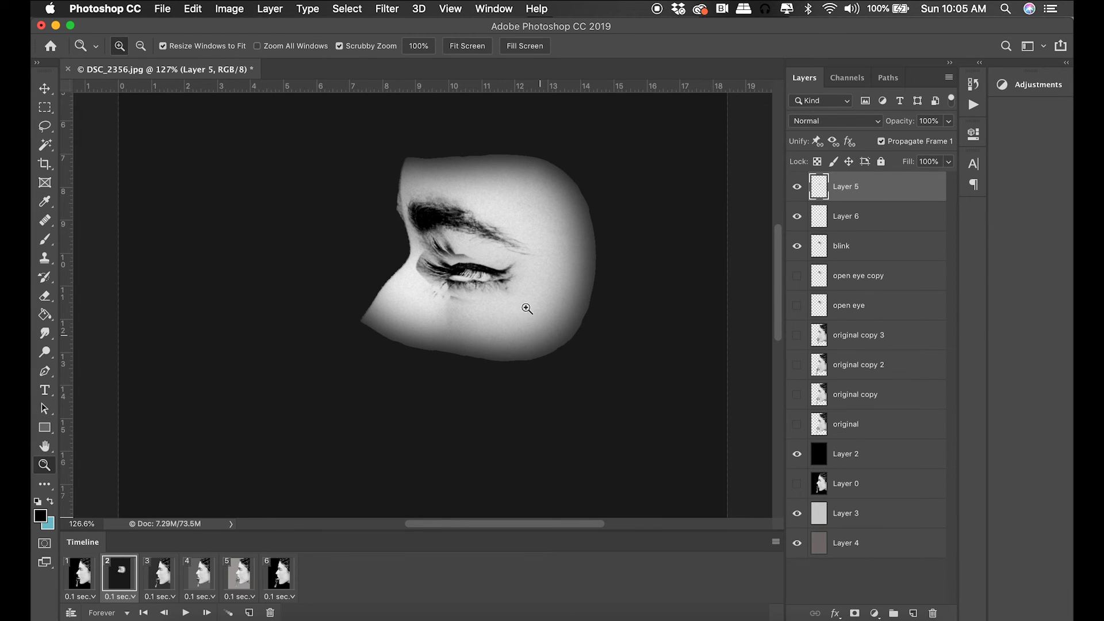
drag(492, 281, 595, 368)
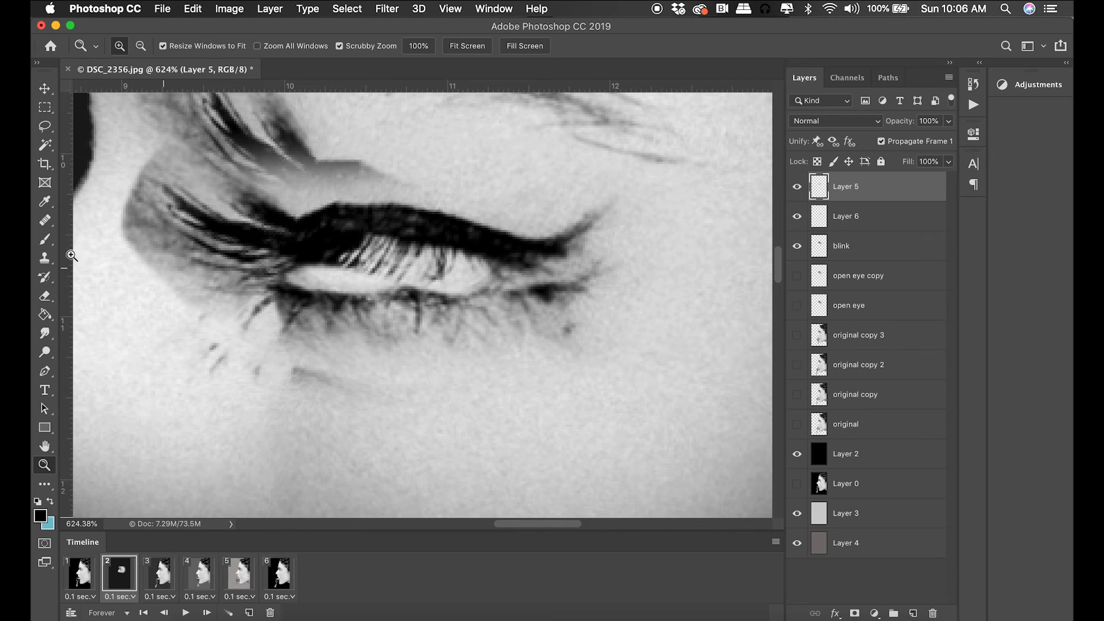
click(44, 241)
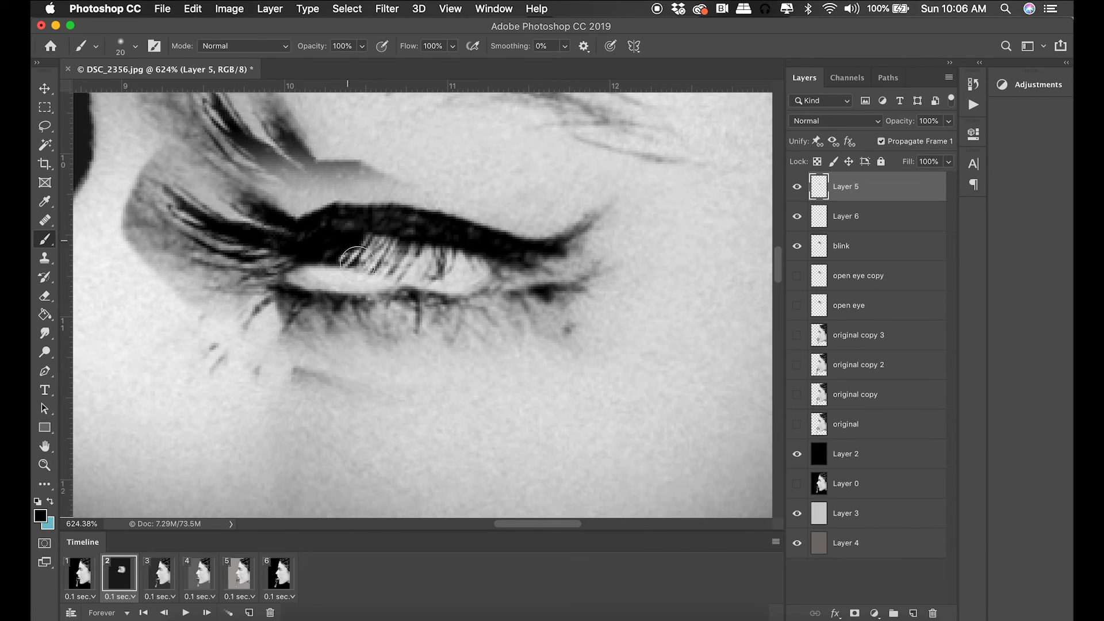
mouse_move(314, 274)
mouse_down()
mouse_move(418, 262)
mouse_move(378, 249)
mouse_move(501, 267)
mouse_move(450, 279)
mouse_move(314, 271)
mouse_move(374, 285)
mouse_move(345, 290)
mouse_move(286, 277)
mouse_move(387, 262)
mouse_move(380, 270)
mouse_move(399, 274)
mouse_move(372, 283)
mouse_move(480, 277)
mouse_move(441, 287)
mouse_move(603, 261)
mouse_move(515, 257)
mouse_move(489, 274)
mouse_move(530, 263)
mouse_up()
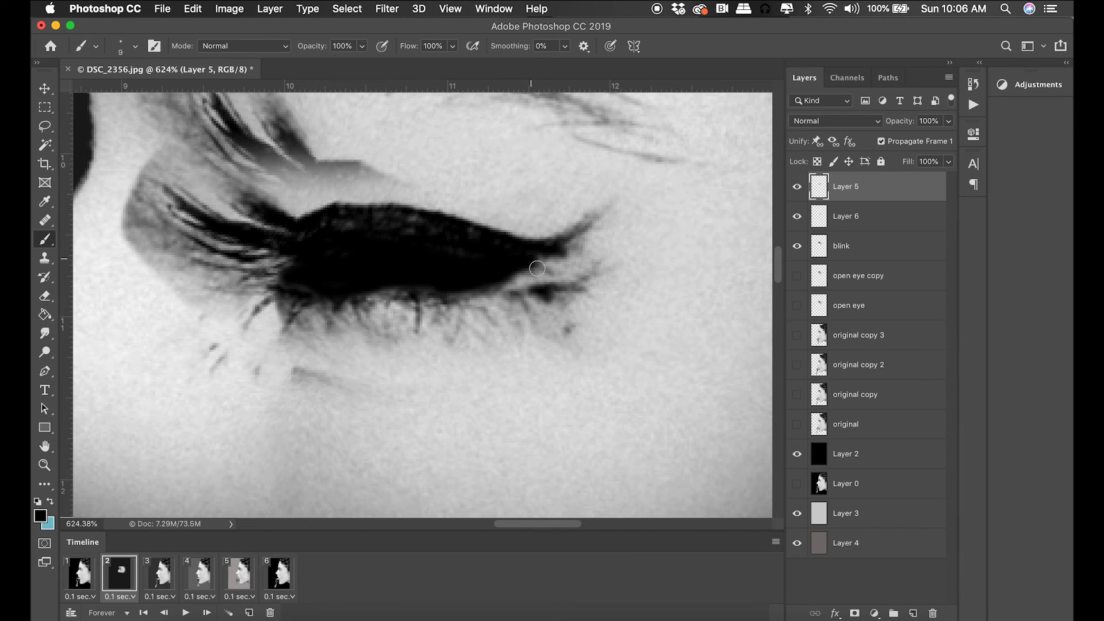
Step: Zoom out to 400% and toggle Layer 5's visibility to check the closed eye
click(878, 252)
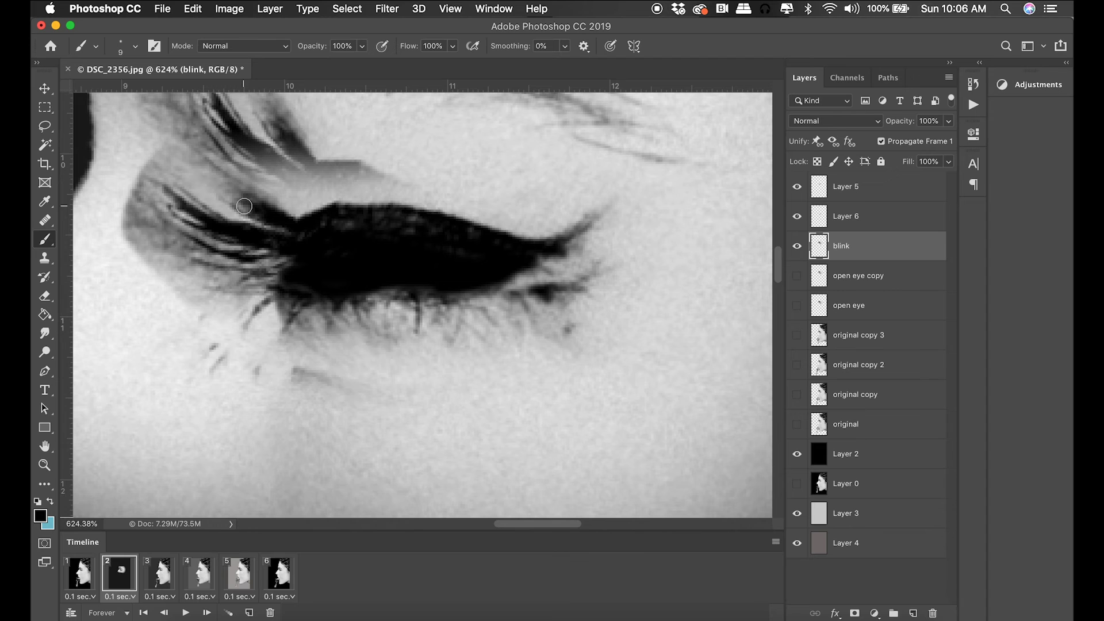
key(super+minus)
key(super+minus)
key(super+minus)
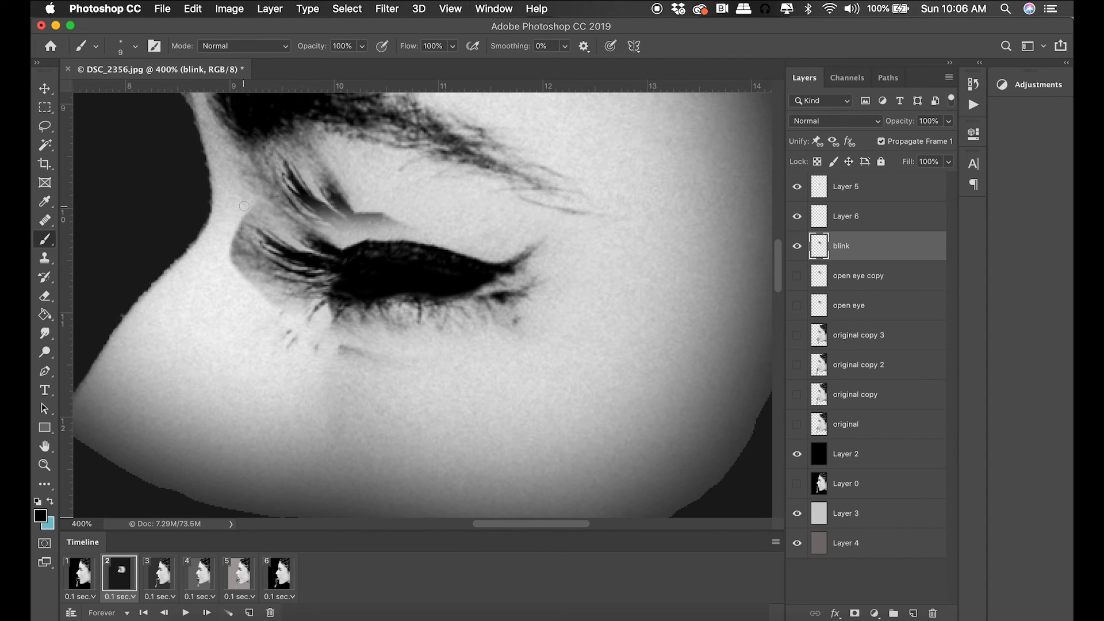
click(889, 190)
click(797, 186)
click(797, 186)
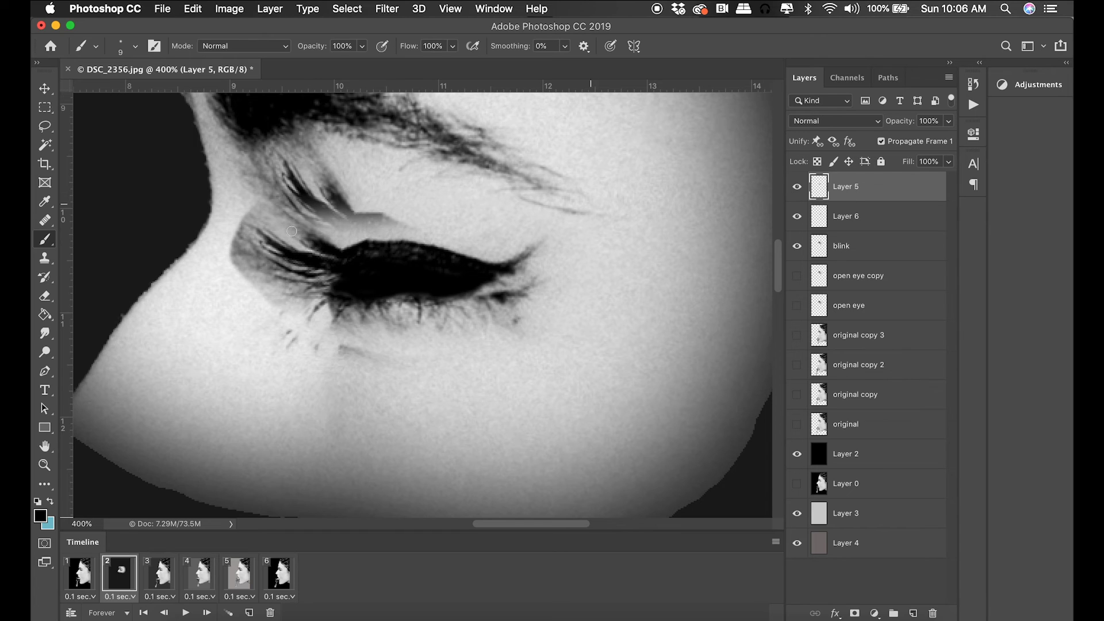
click(45, 296)
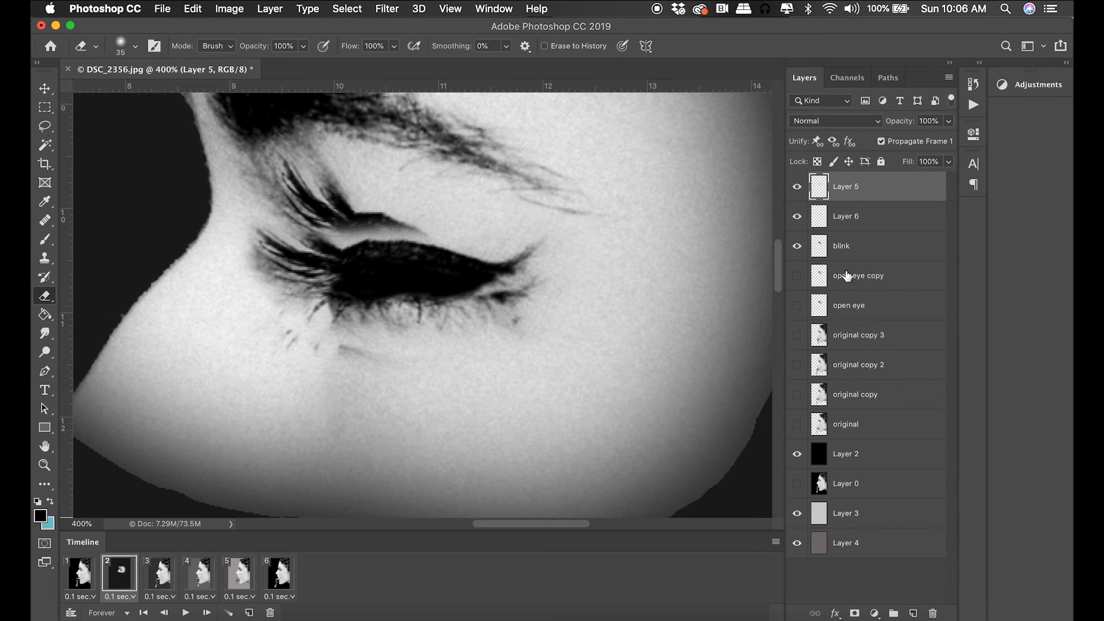
click(874, 241)
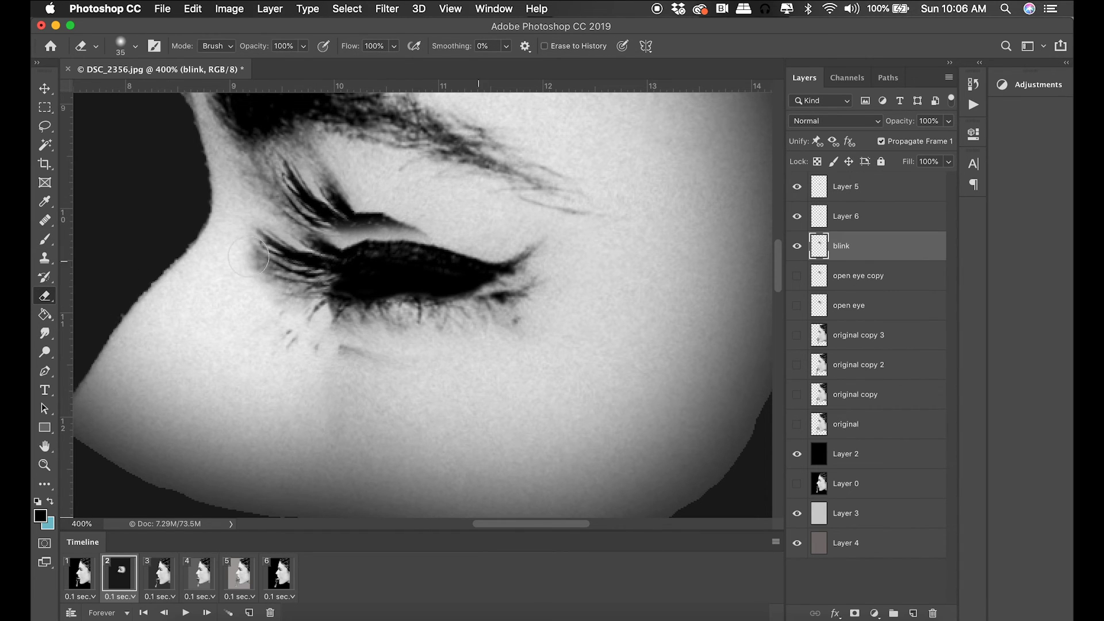
click(45, 259)
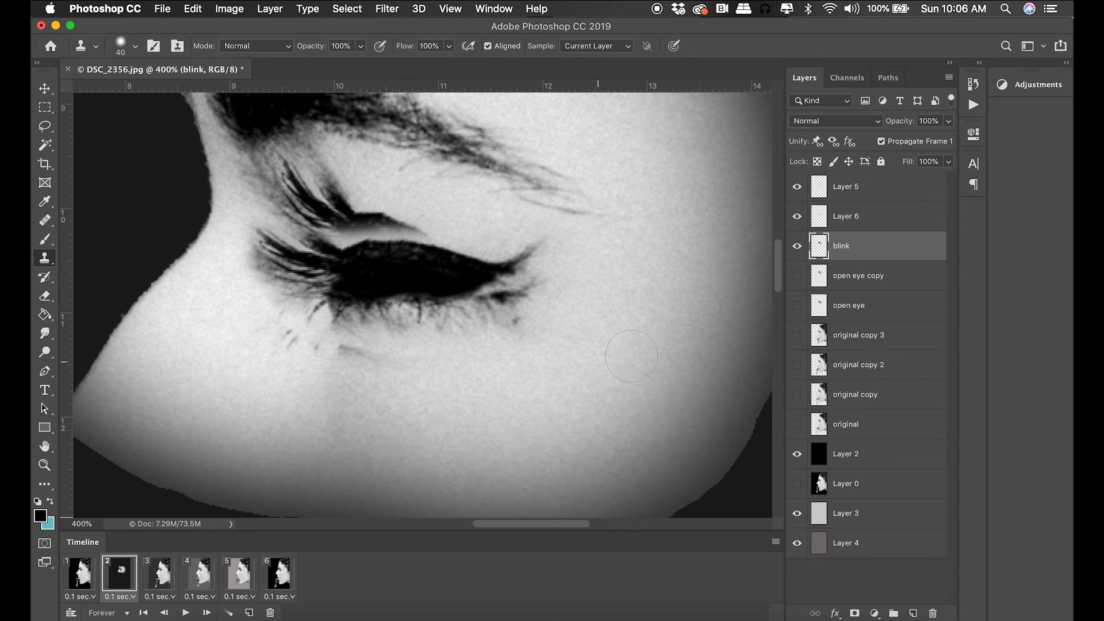
Step: Clone skin over the stray lash marks around the closed eye
mouse_move(366, 366)
mouse_down()
mouse_move(345, 351)
mouse_move(373, 368)
mouse_up()
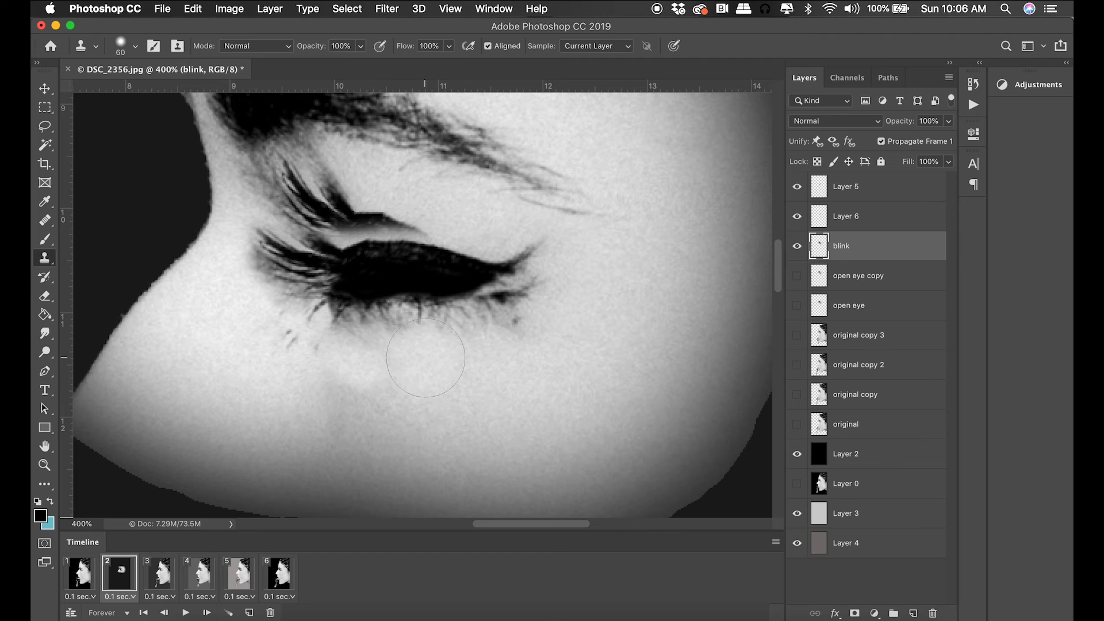
mouse_move(304, 329)
mouse_down()
mouse_move(299, 340)
mouse_move(345, 354)
mouse_move(294, 333)
mouse_move(306, 344)
mouse_up()
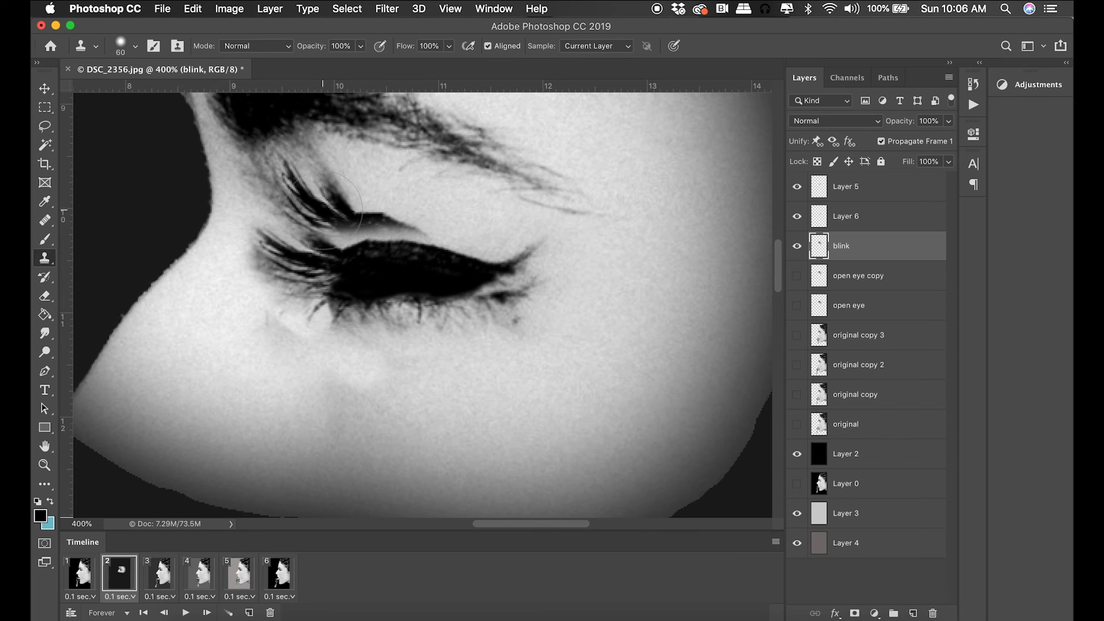
key(bracketright)
key(bracketright)
mouse_move(323, 208)
mouse_down()
mouse_move(303, 184)
mouse_move(391, 222)
mouse_up()
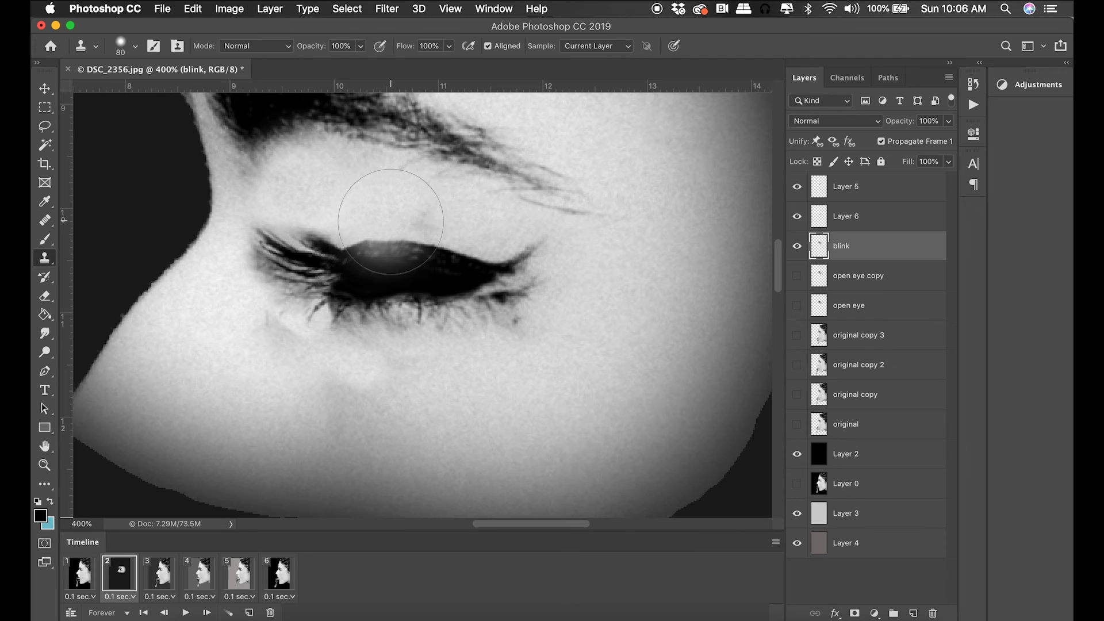
key(super+z)
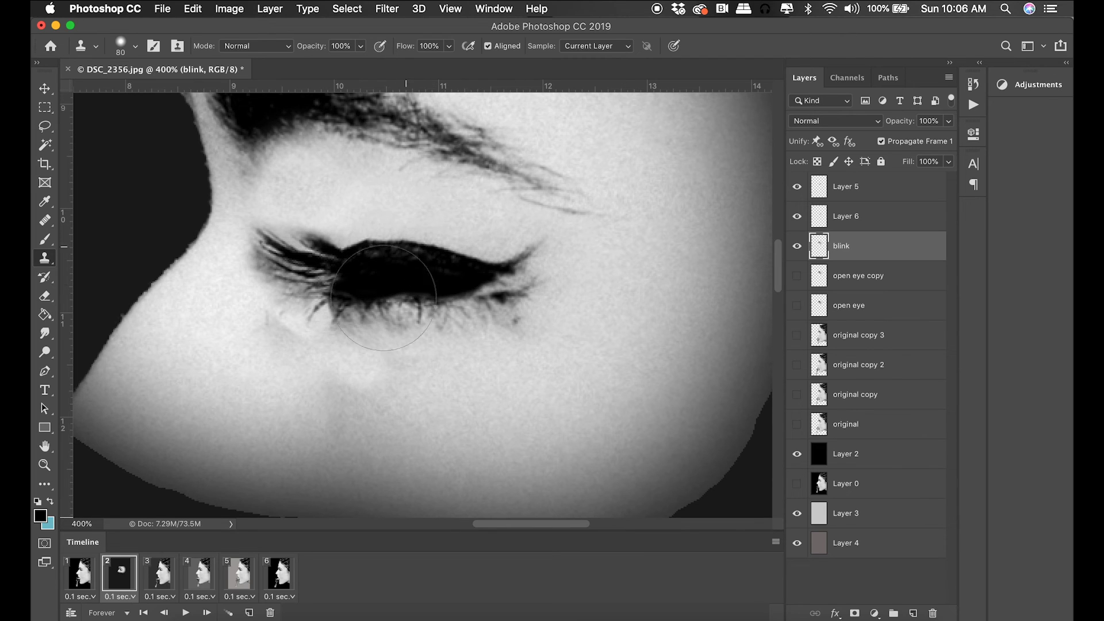
alt+click(562, 343)
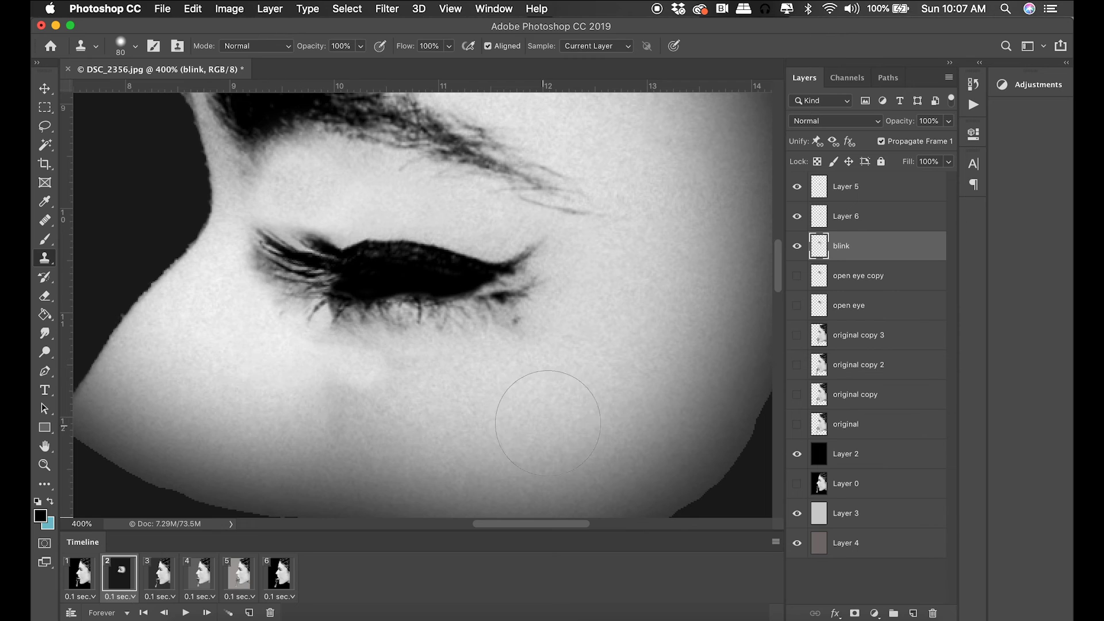
Step: On Layer 6, soften the brush to 0% hardness and try a healing stroke on the cheek
click(879, 217)
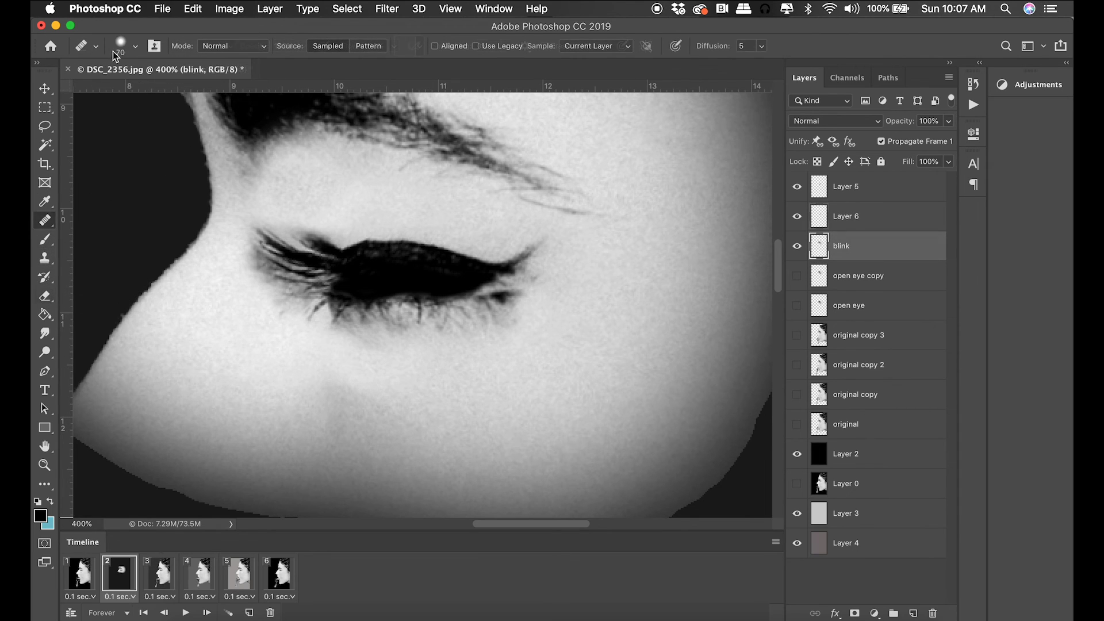
click(120, 48)
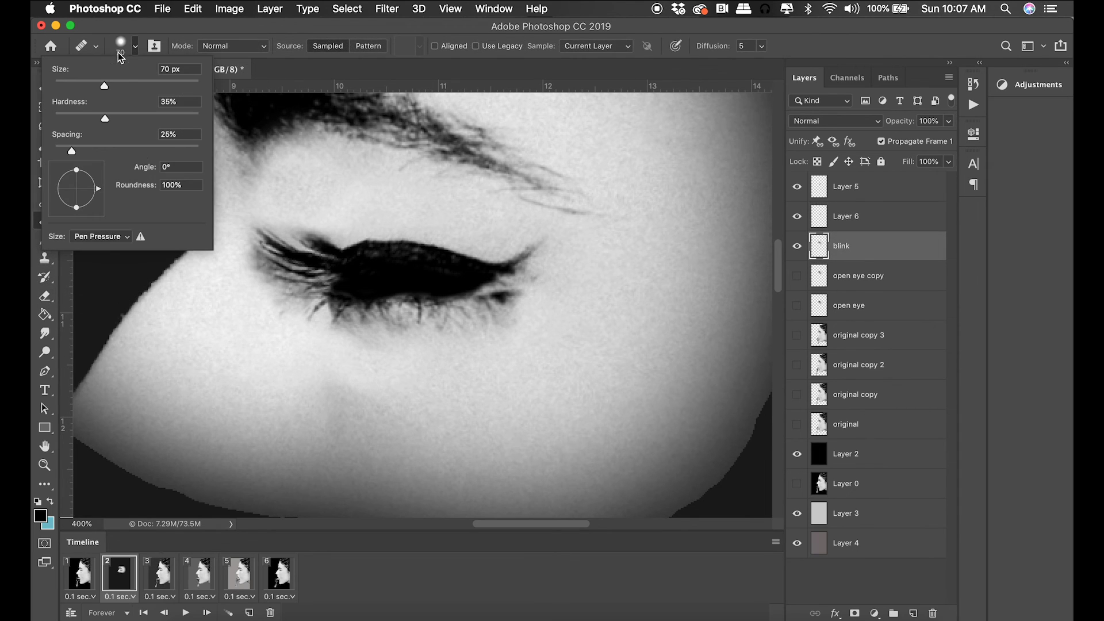
click(507, 377)
drag(357, 379, 328, 408)
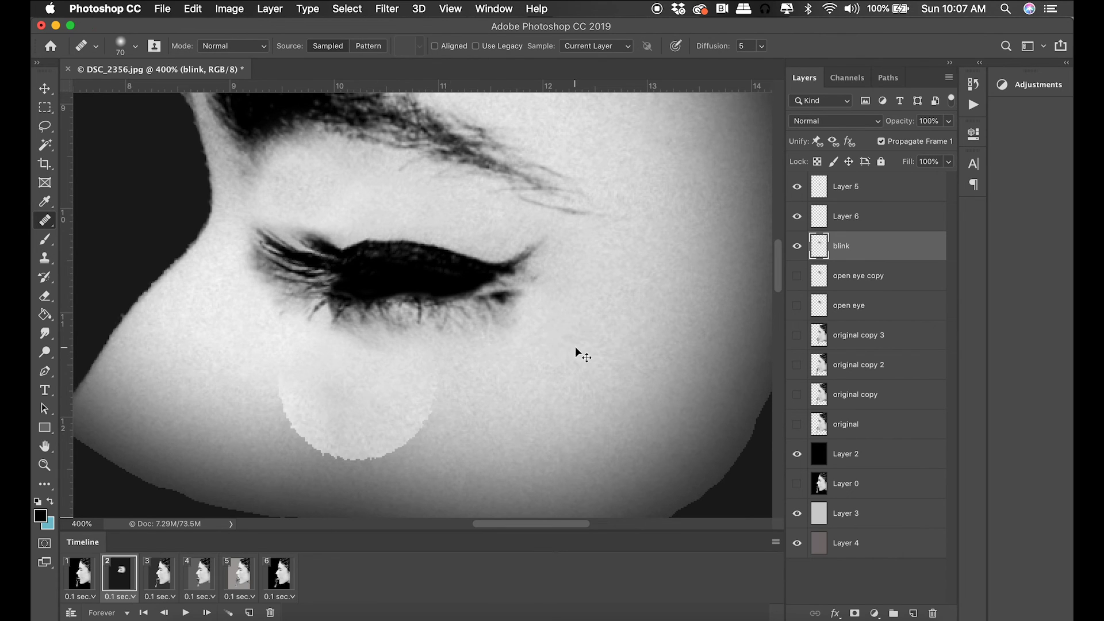
key(super+z)
Step: Resample cheek skin with a 108 px clone brush and zoom out to view the whole face
click(44, 258)
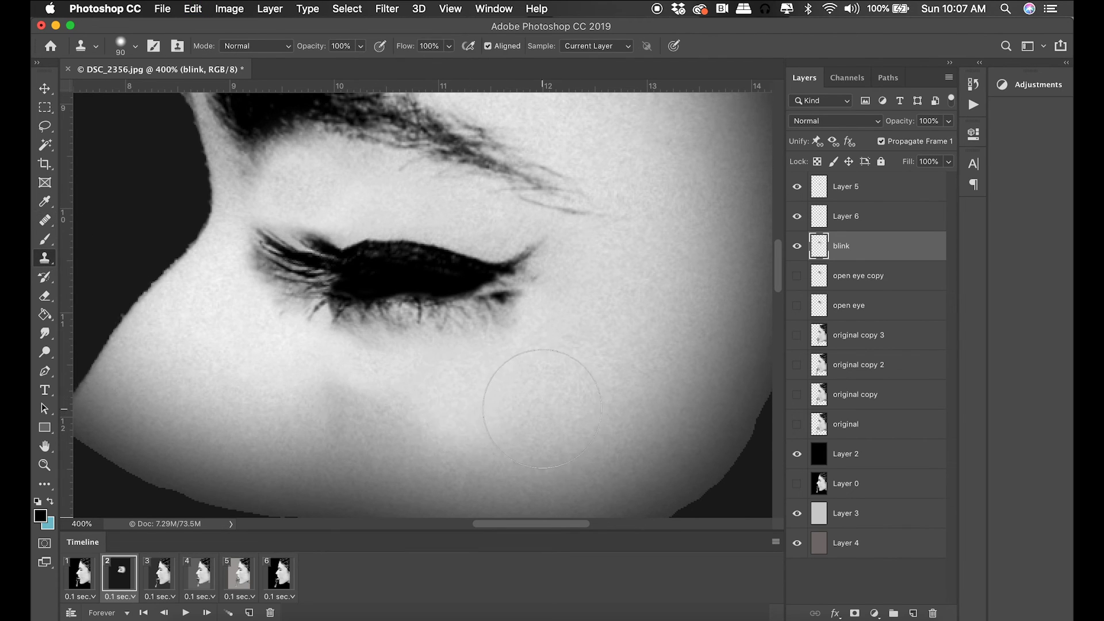
alt+click(529, 406)
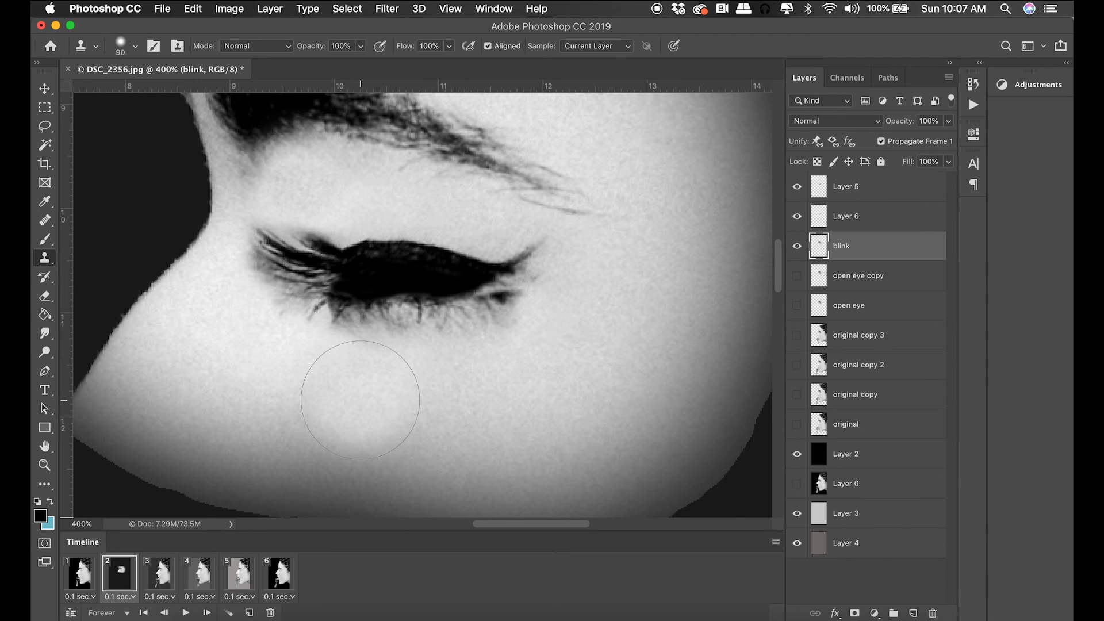
click(122, 42)
drag(143, 119, 113, 124)
drag(160, 94, 164, 93)
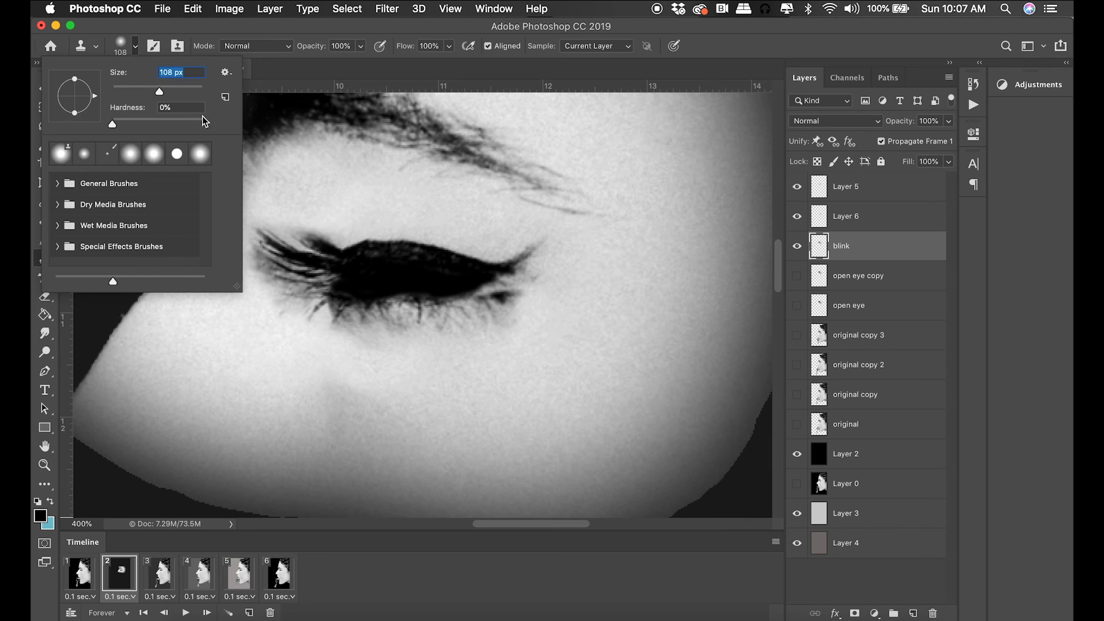
click(532, 362)
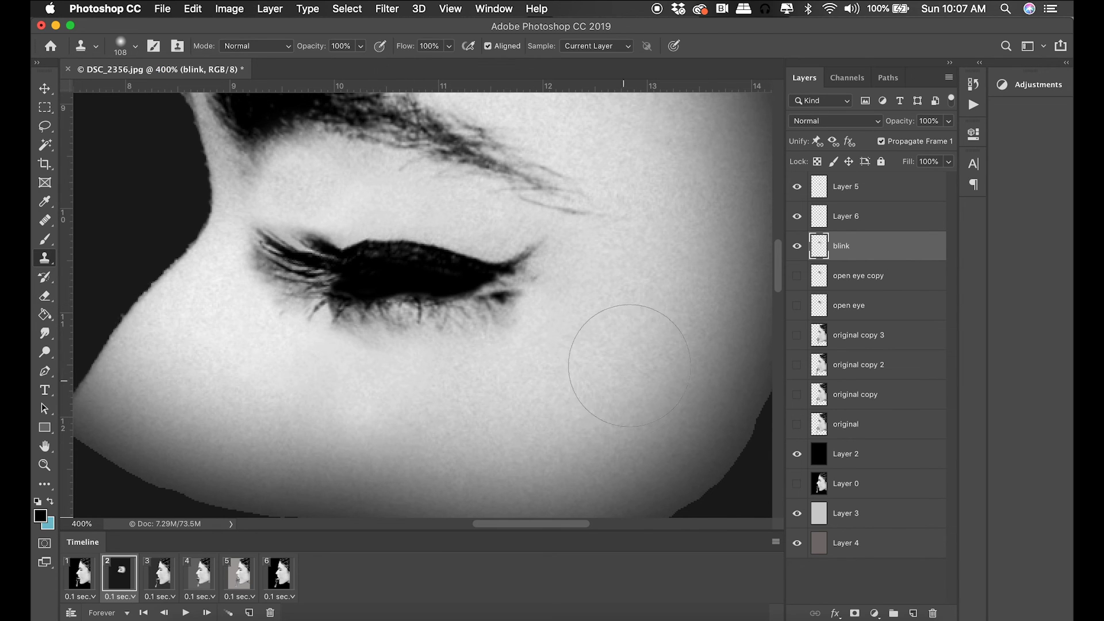
key(super+minus)
key(super+minus)
key(super+minus)
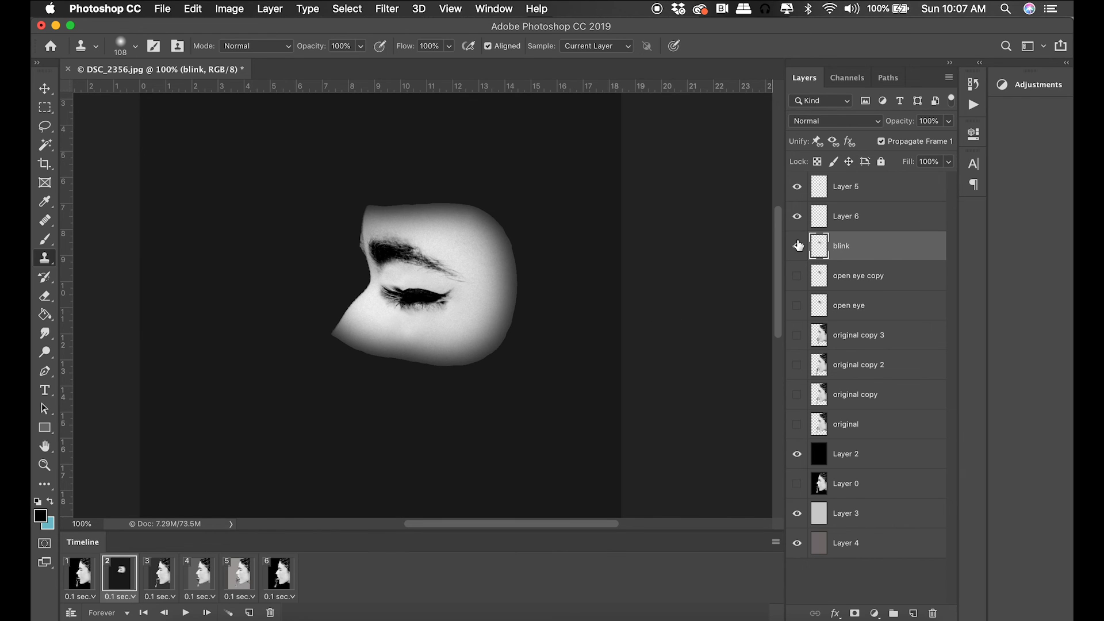
click(883, 202)
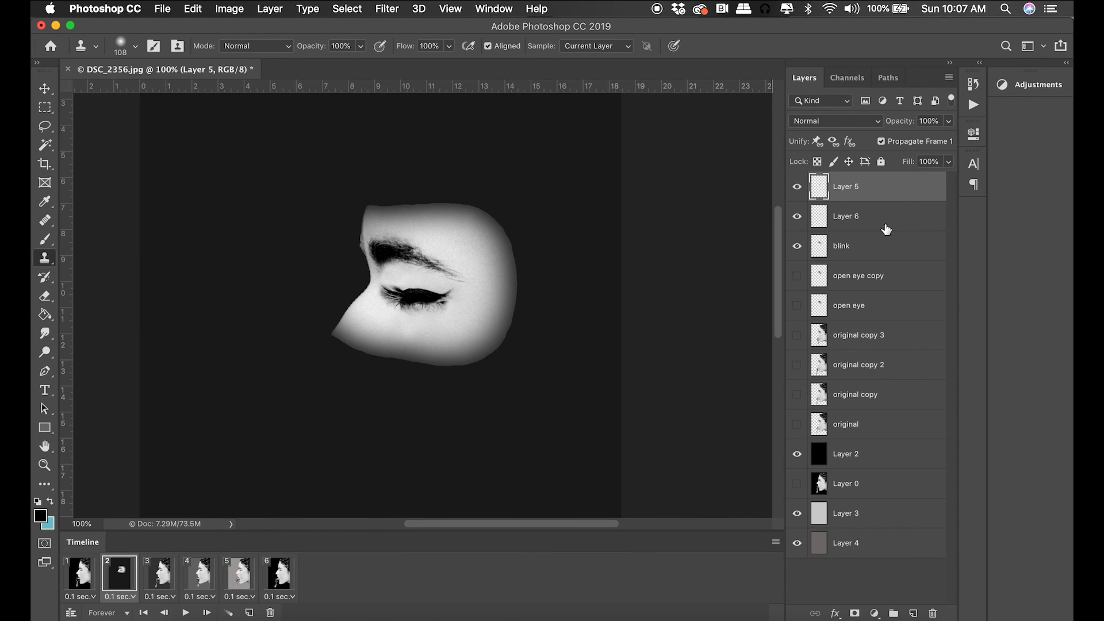
Step: Select Layer 5, Layer 6 and blink and put them into a new group
shift+click(892, 209)
shift+click(889, 243)
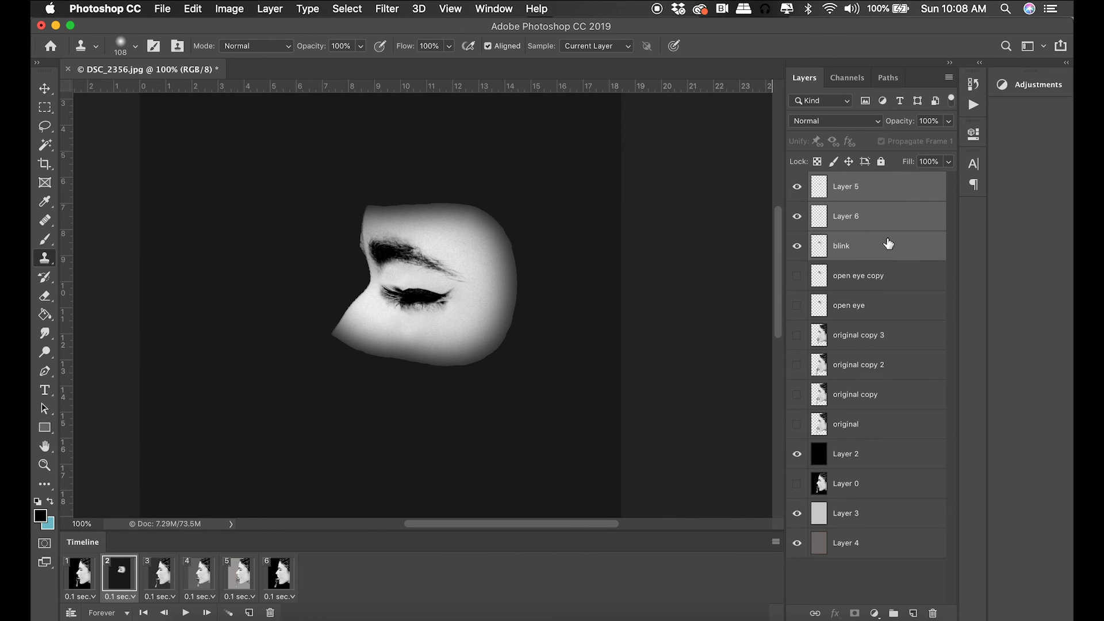
drag(898, 203, 894, 613)
Step: Rename the new group to 'blink'
double_click(846, 181)
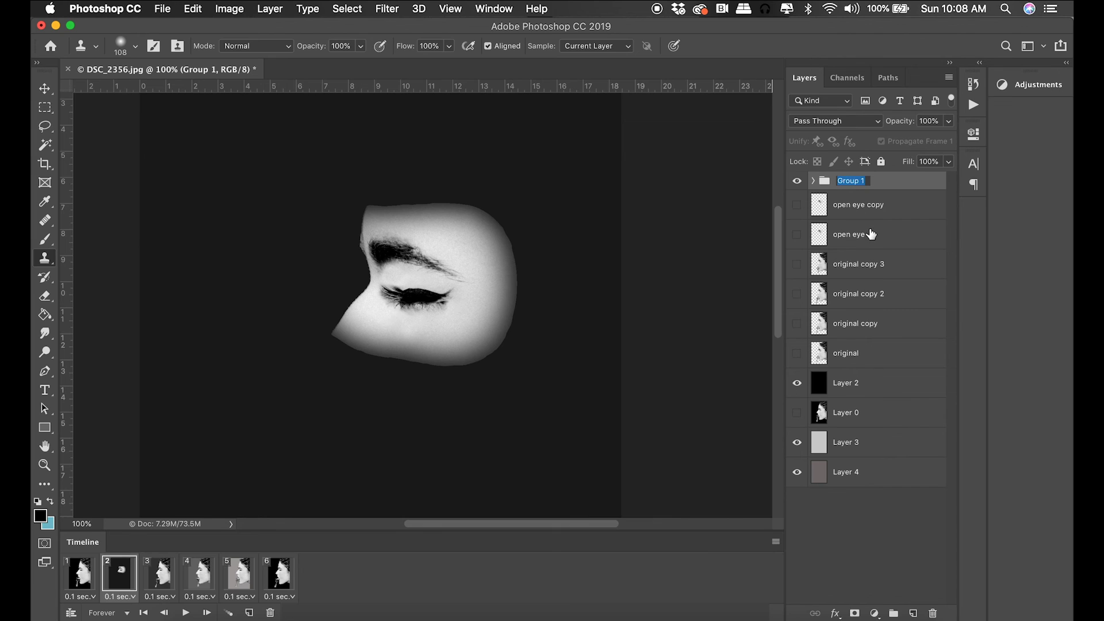
key(Escape)
key(super+z)
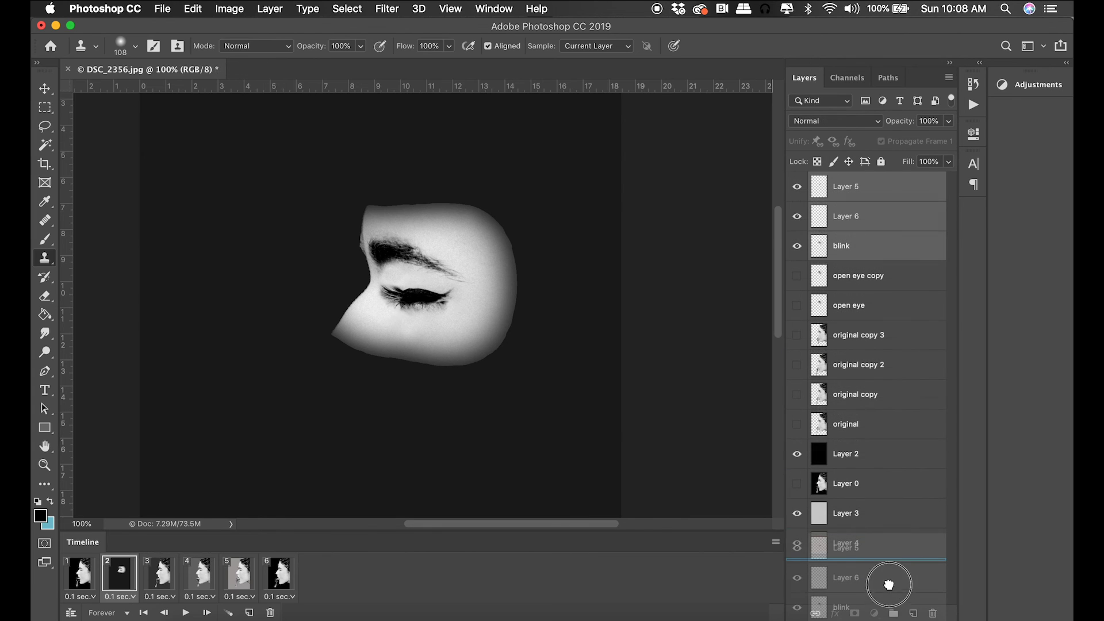
key(super+shift+z)
double_click(848, 182)
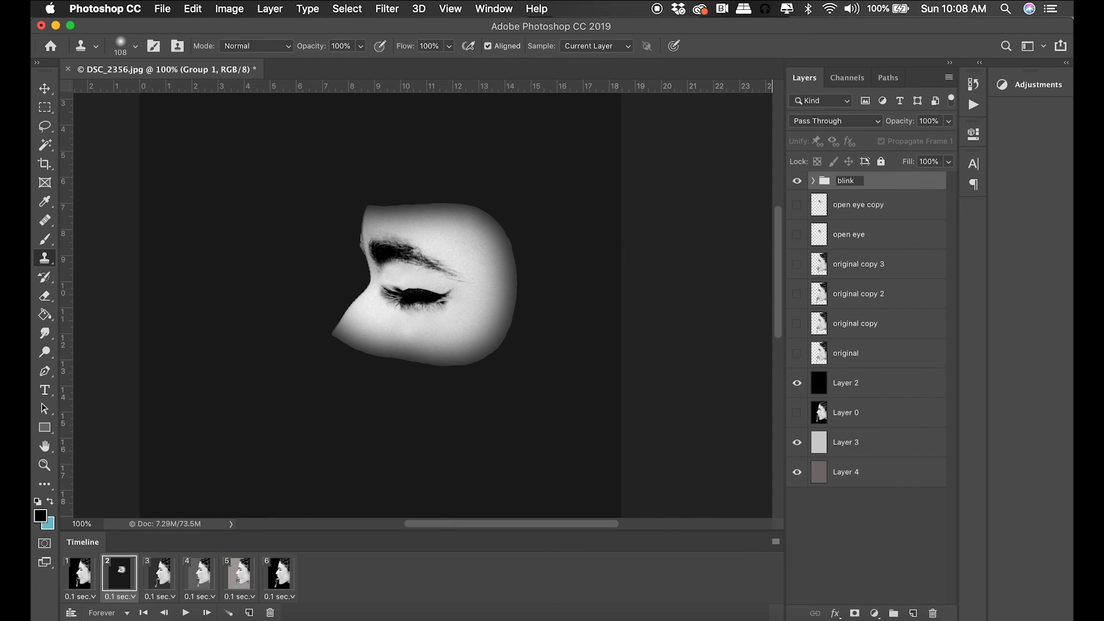
text(blink)
key(Return)
click(199, 572)
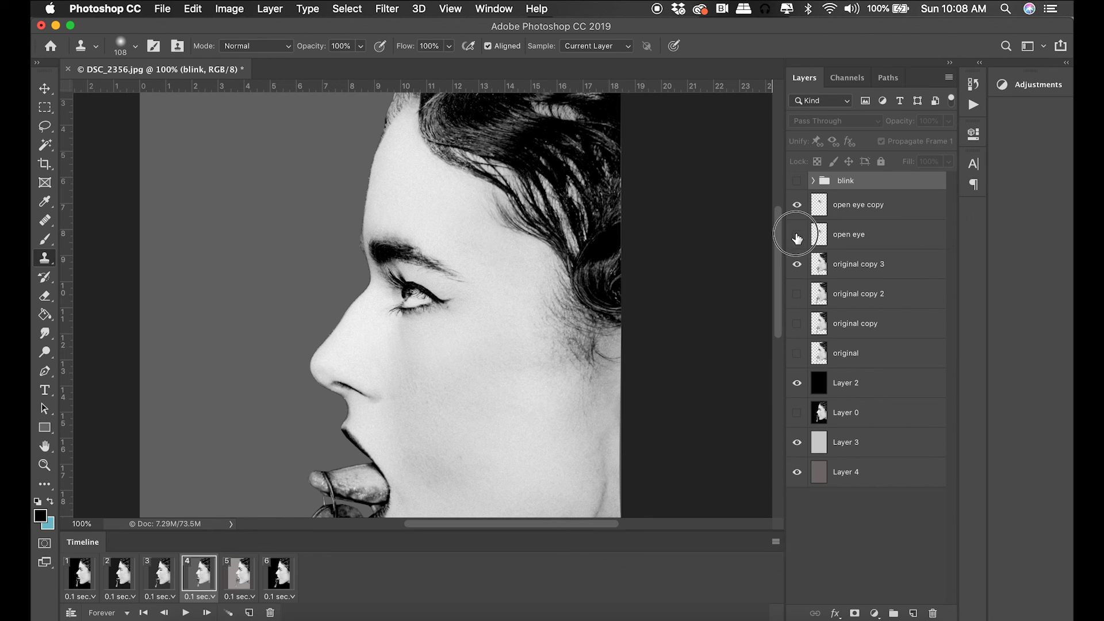
Step: Preview frames 5 and 6, play the animation, and select all six frames
click(237, 578)
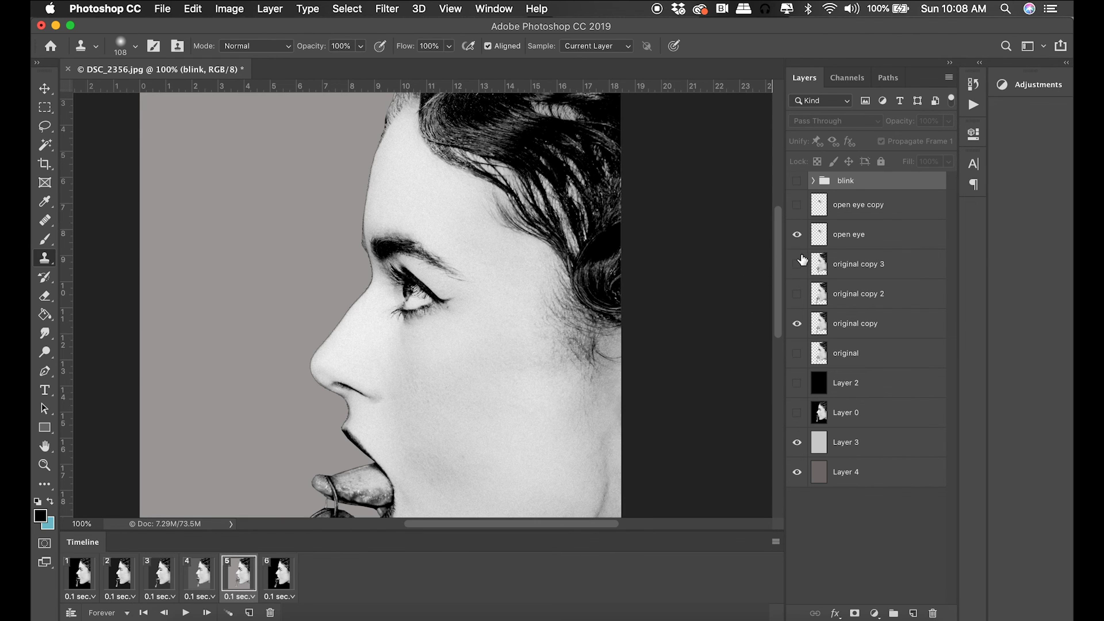
click(282, 582)
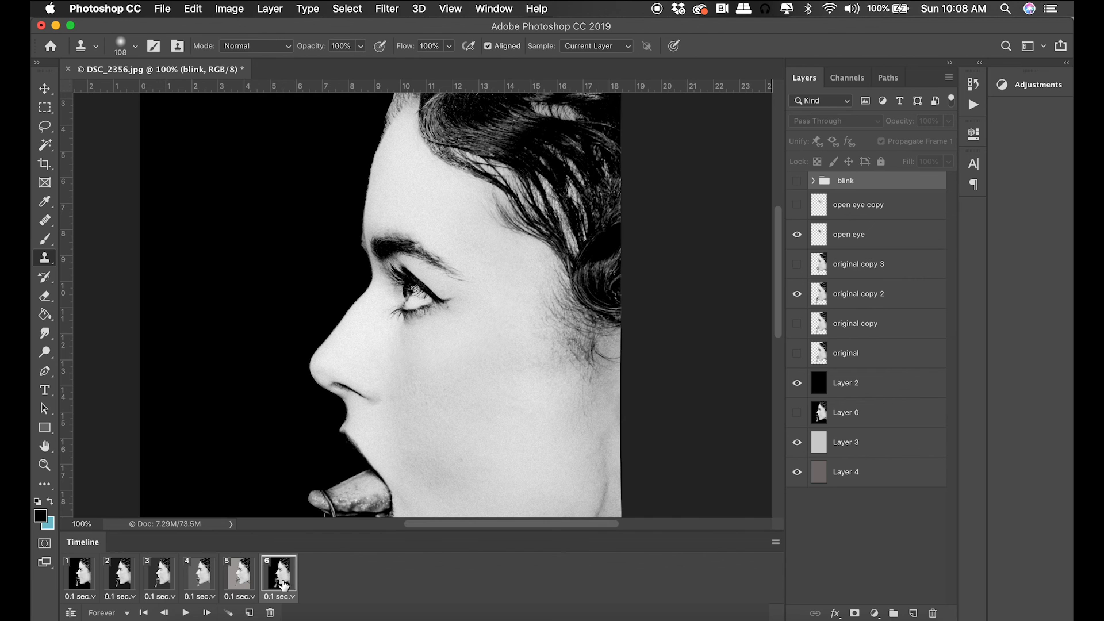
click(186, 613)
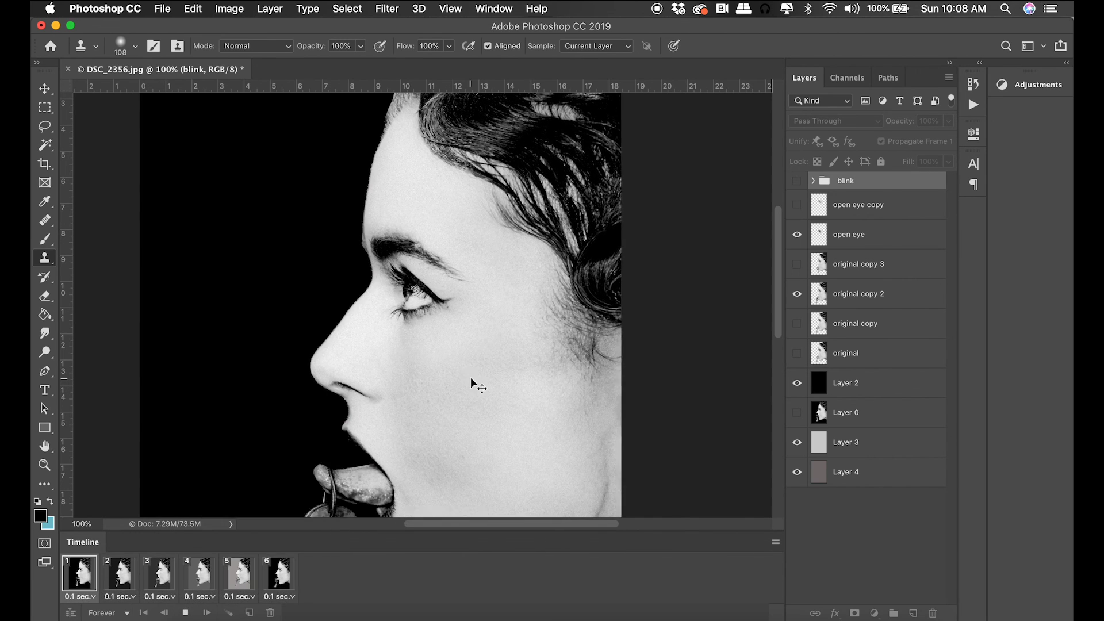
key(super+minus)
key(super+minus)
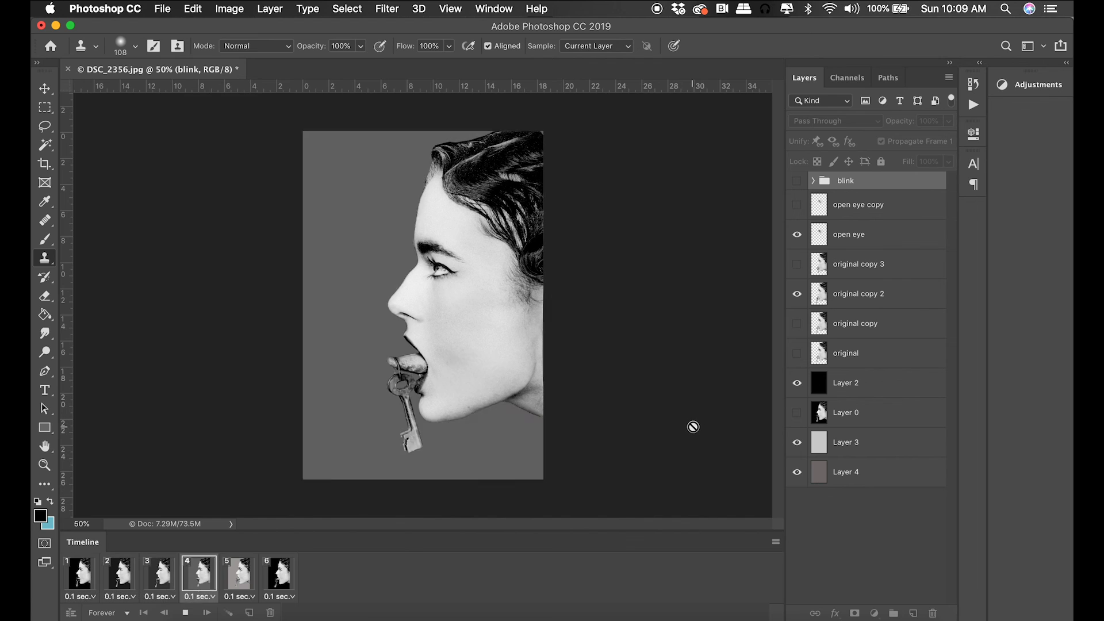
key(space)
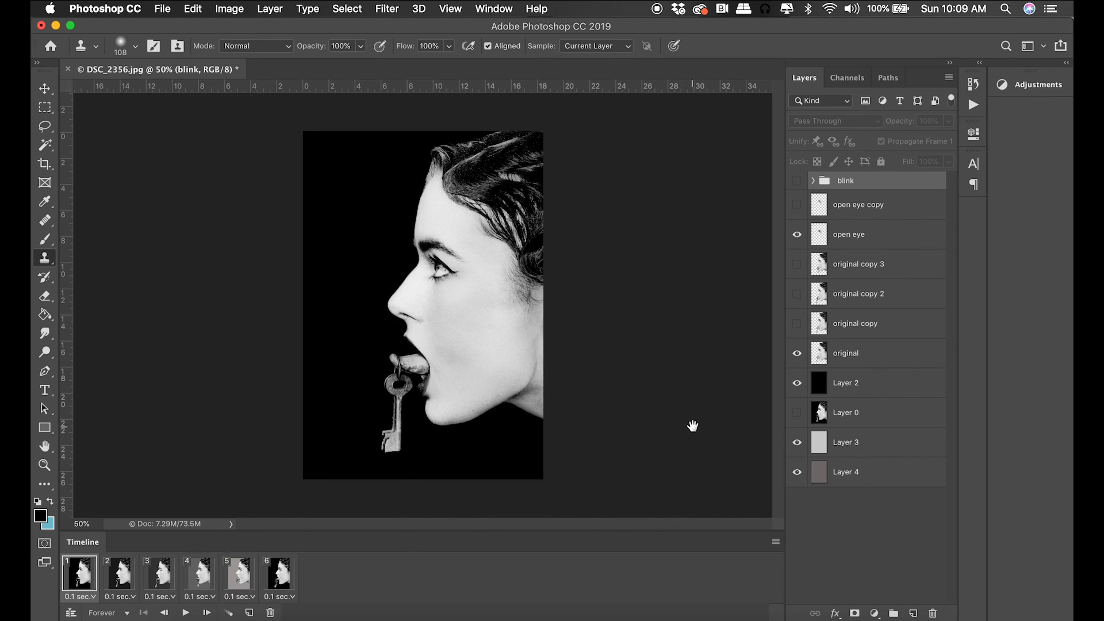
shift+click(280, 583)
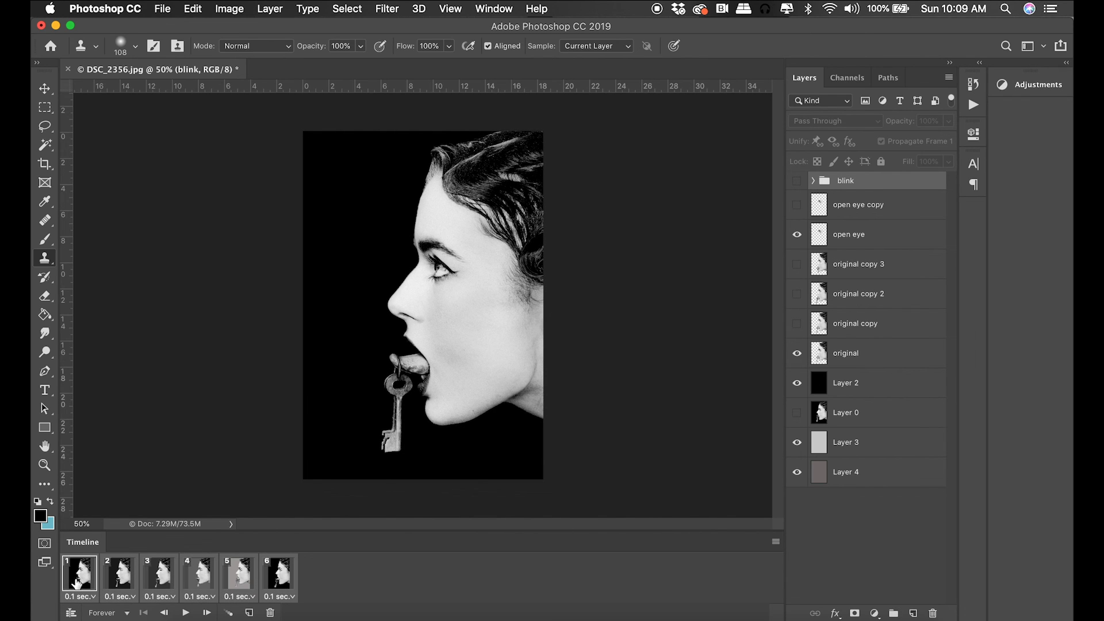
Step: Duplicate the six frames as frames 7–12 and step back through them to frame 4
click(249, 612)
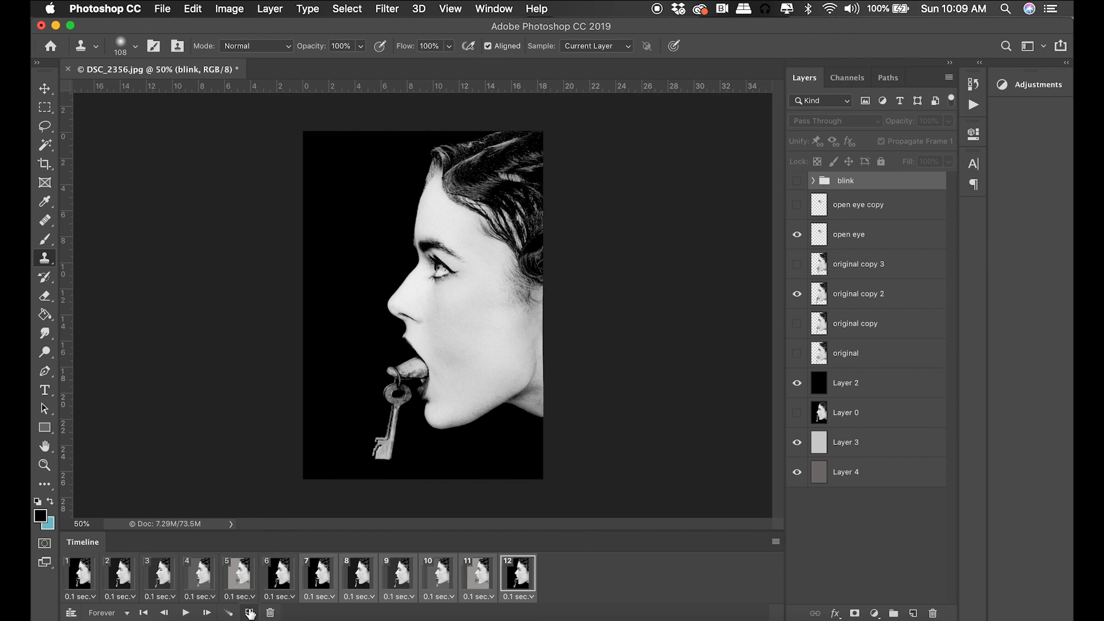
click(486, 581)
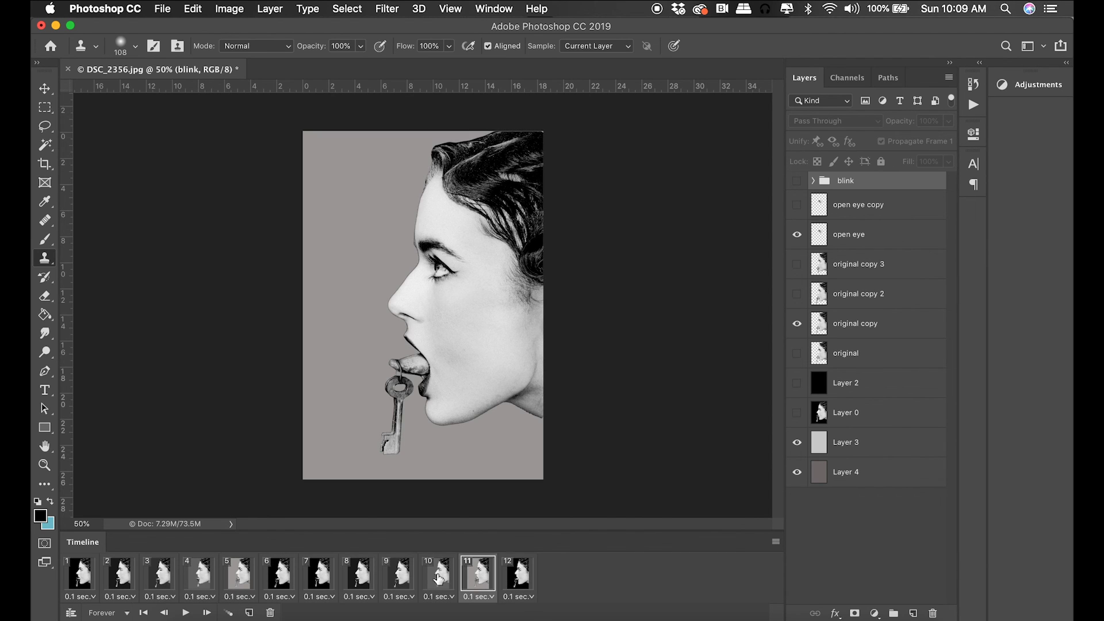
click(438, 579)
click(399, 577)
click(352, 576)
click(322, 579)
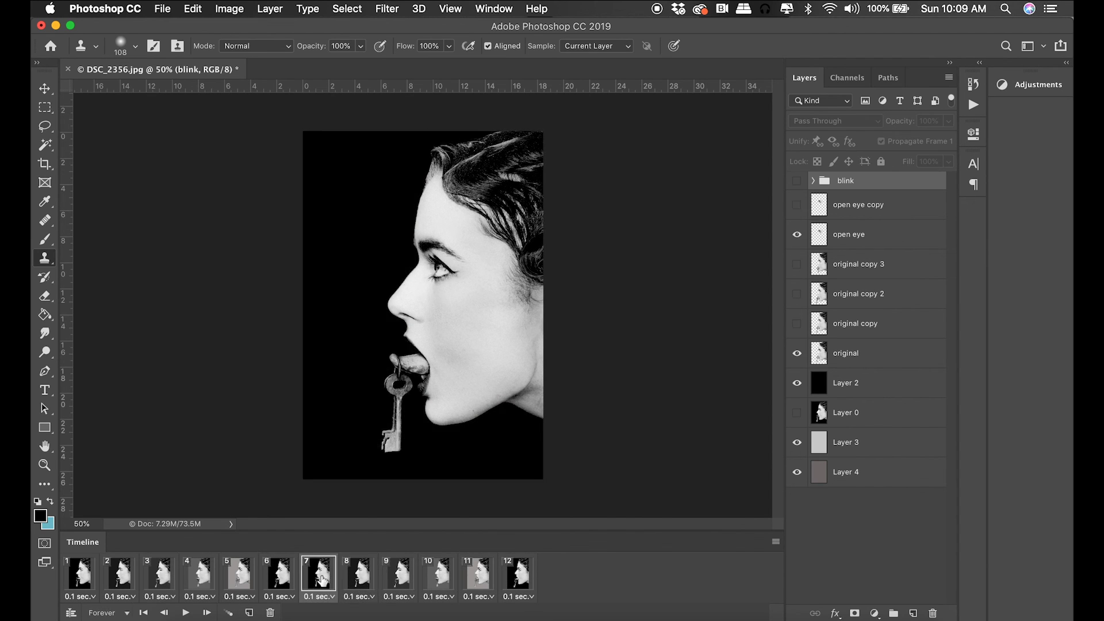
click(281, 578)
click(237, 582)
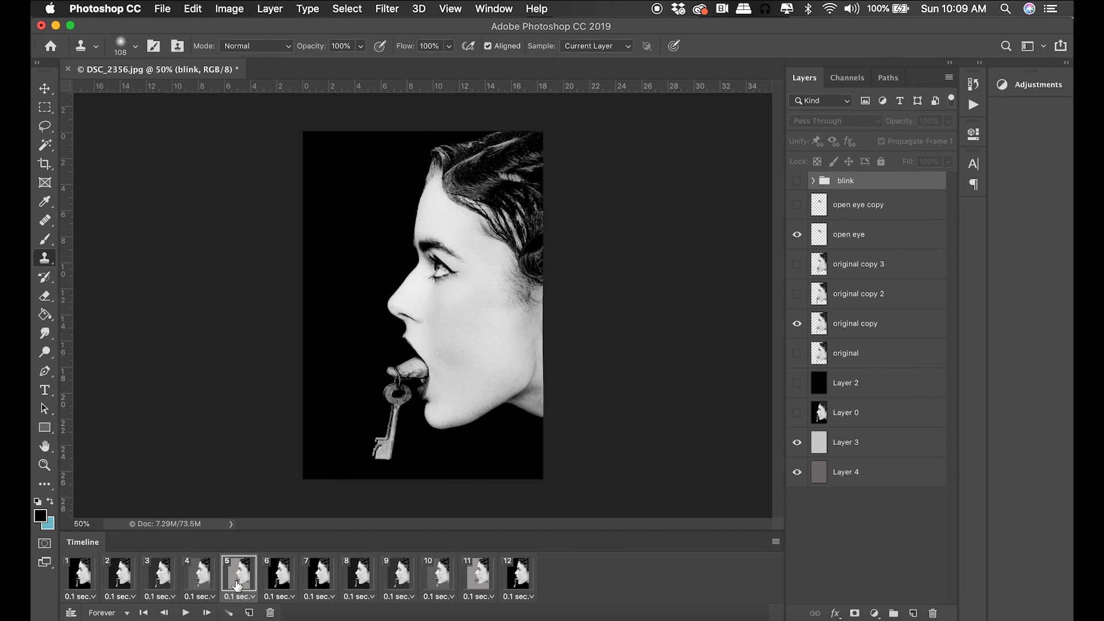
click(198, 582)
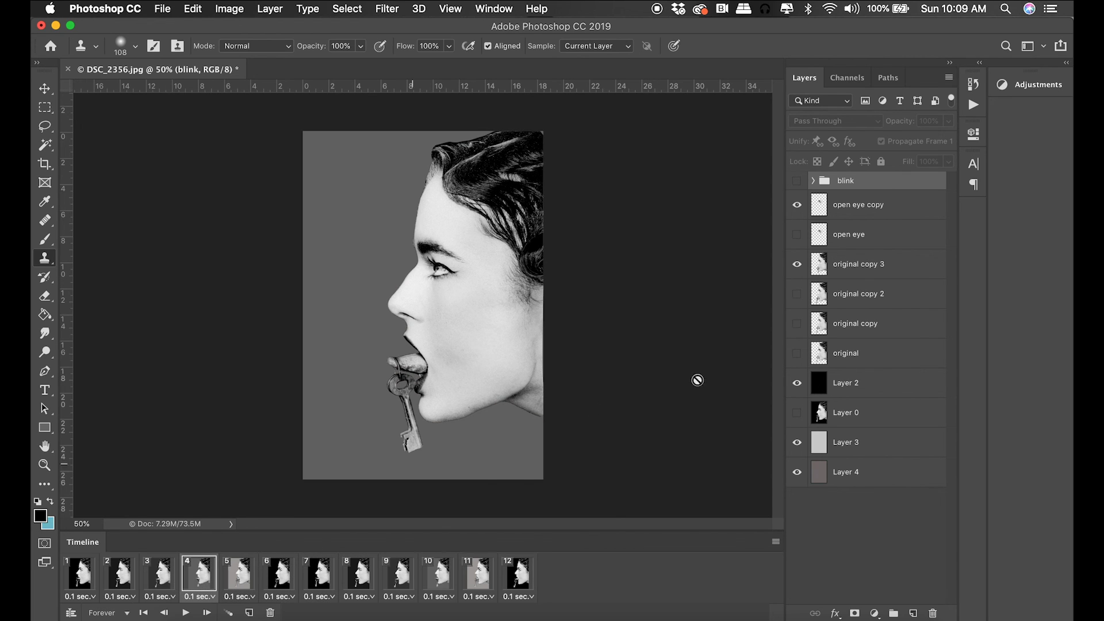
Step: Show the open eye in frames 4 and 2, hide the blink group in frame 3, and play
click(797, 235)
click(159, 581)
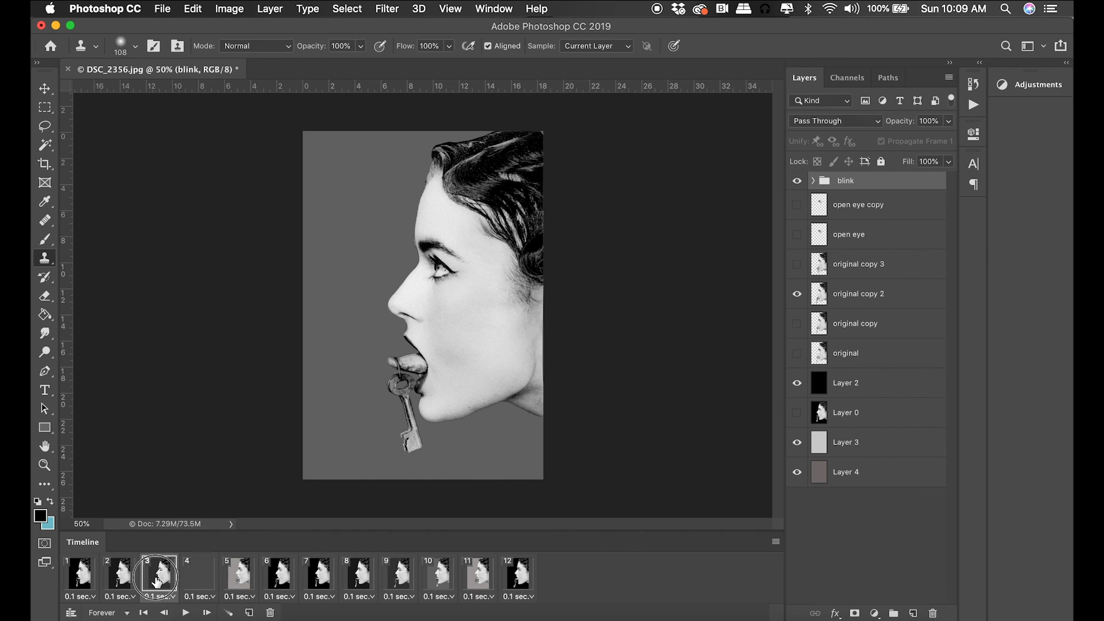
click(797, 181)
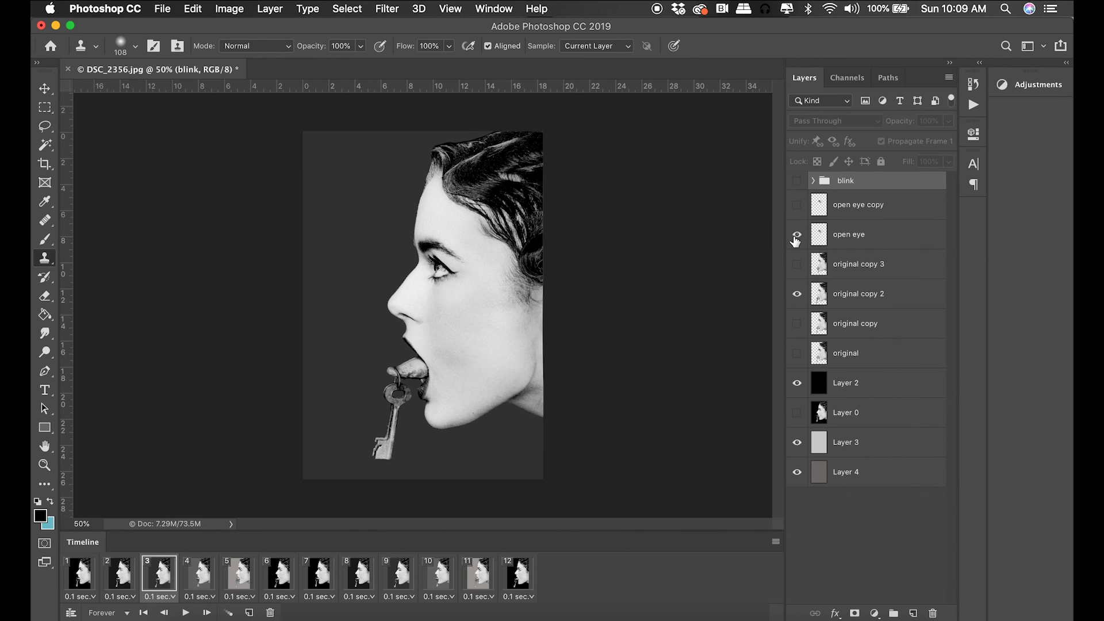
click(119, 575)
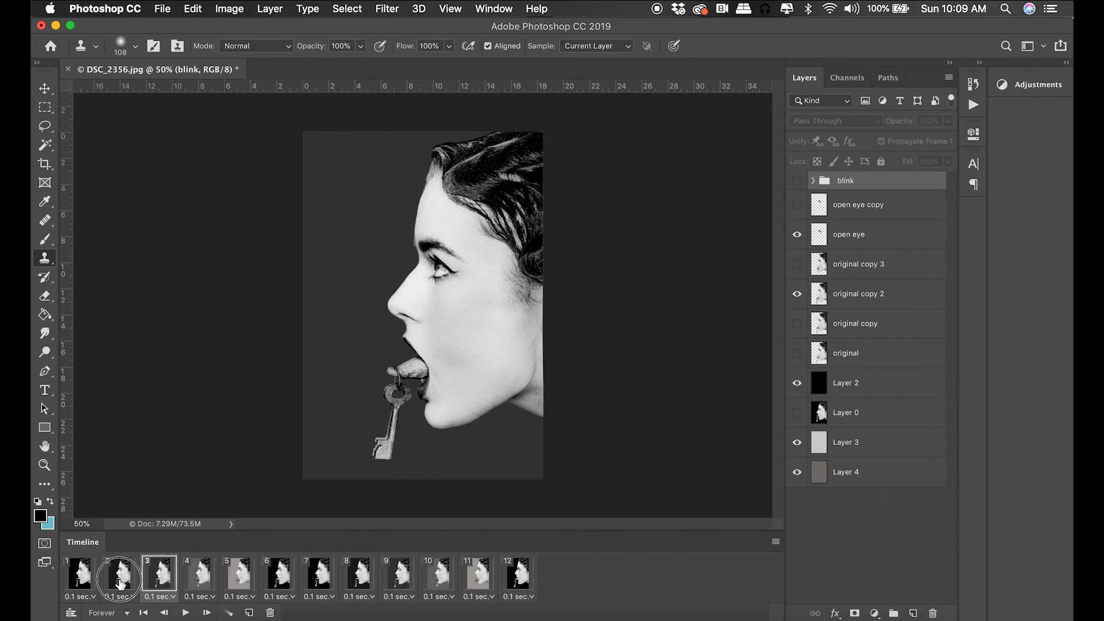
click(797, 205)
click(797, 234)
key(space)
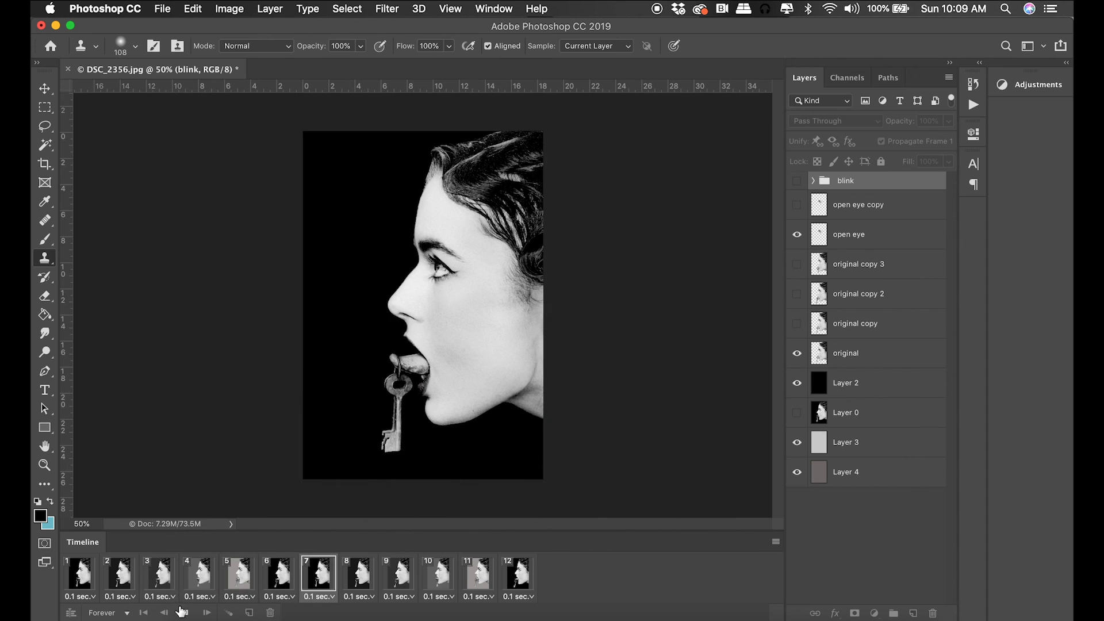
Step: Stop playback, pick the Brush tool, and select the original copy layer on frame 2
click(857, 264)
key(space)
key(b)
click(896, 299)
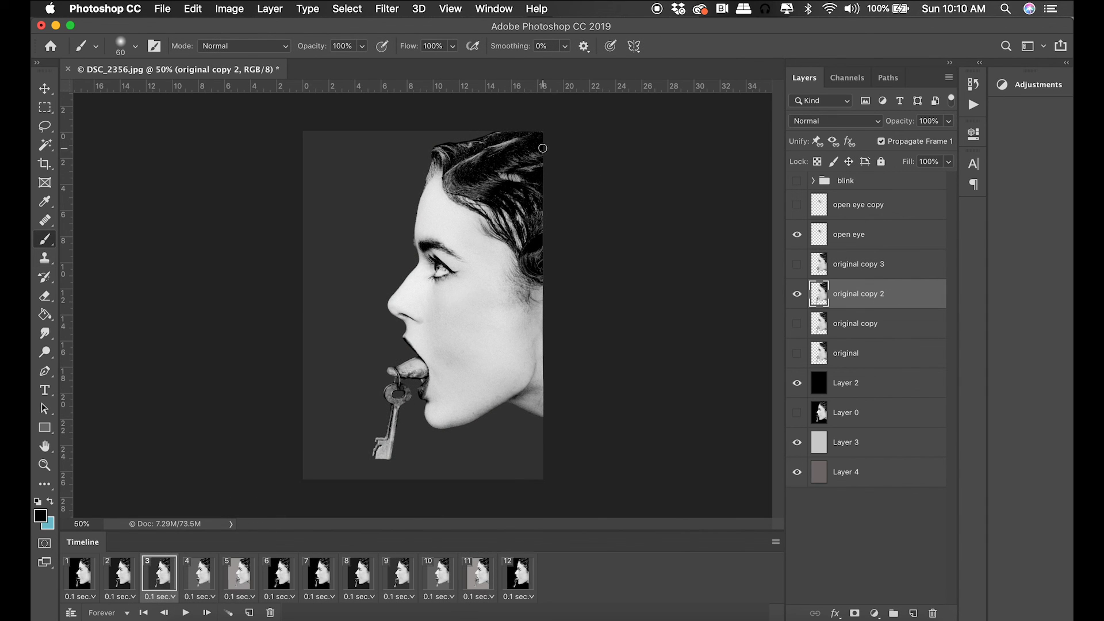
click(121, 576)
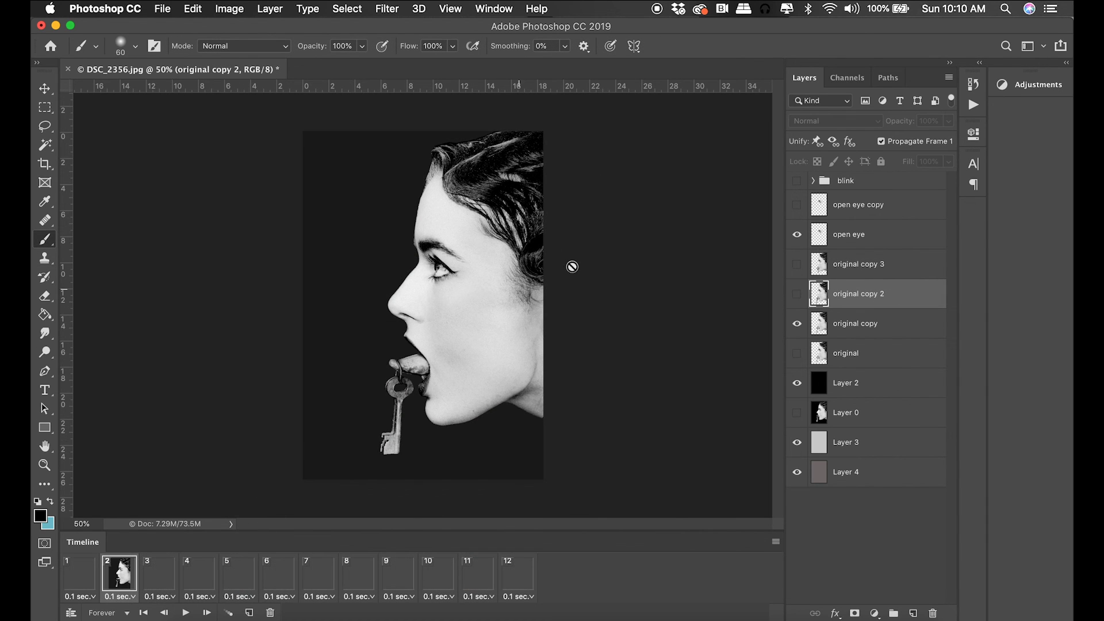
click(853, 312)
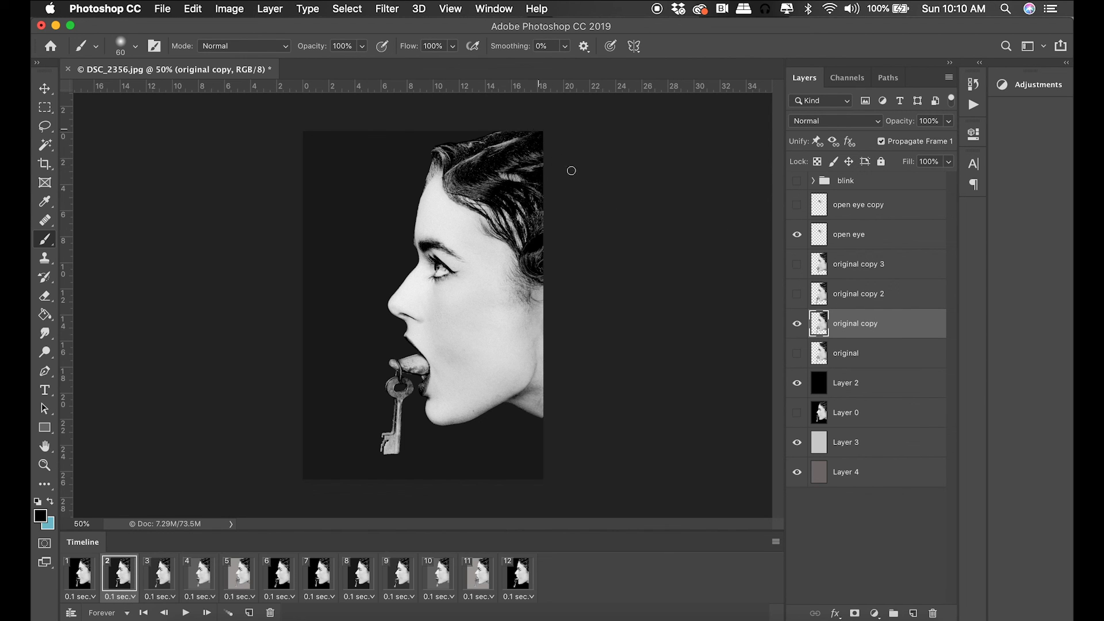